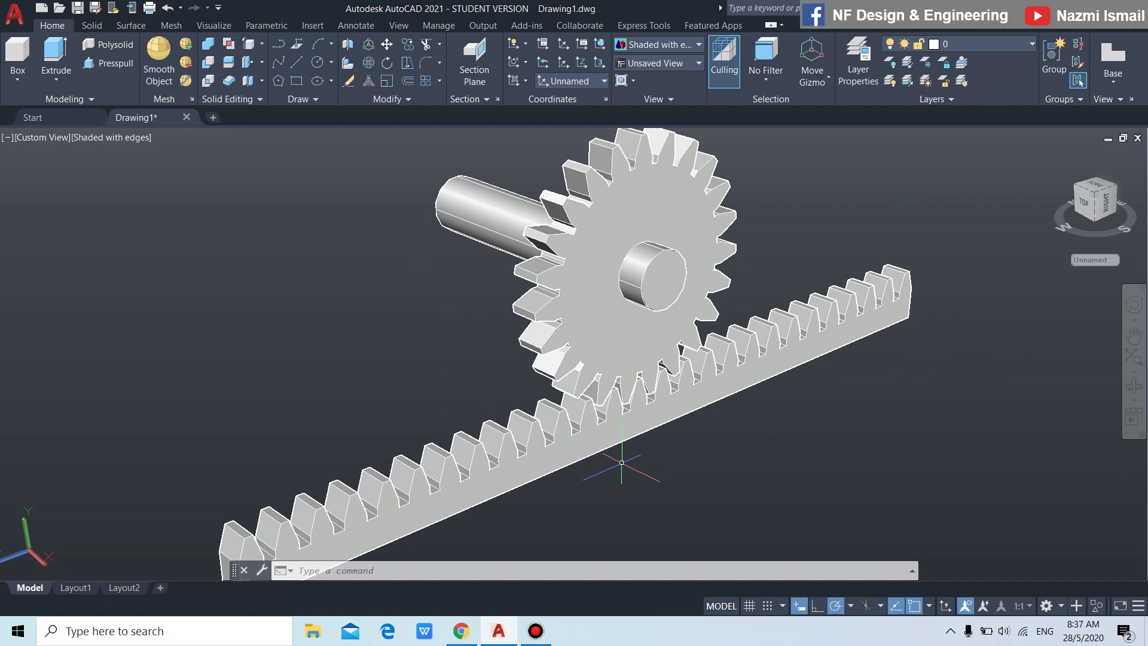
Step: Open a new blank Drawing2 tab next to the finished rack-and-pinion model
{"action": "left_click", "coordinate": [213, 118]}
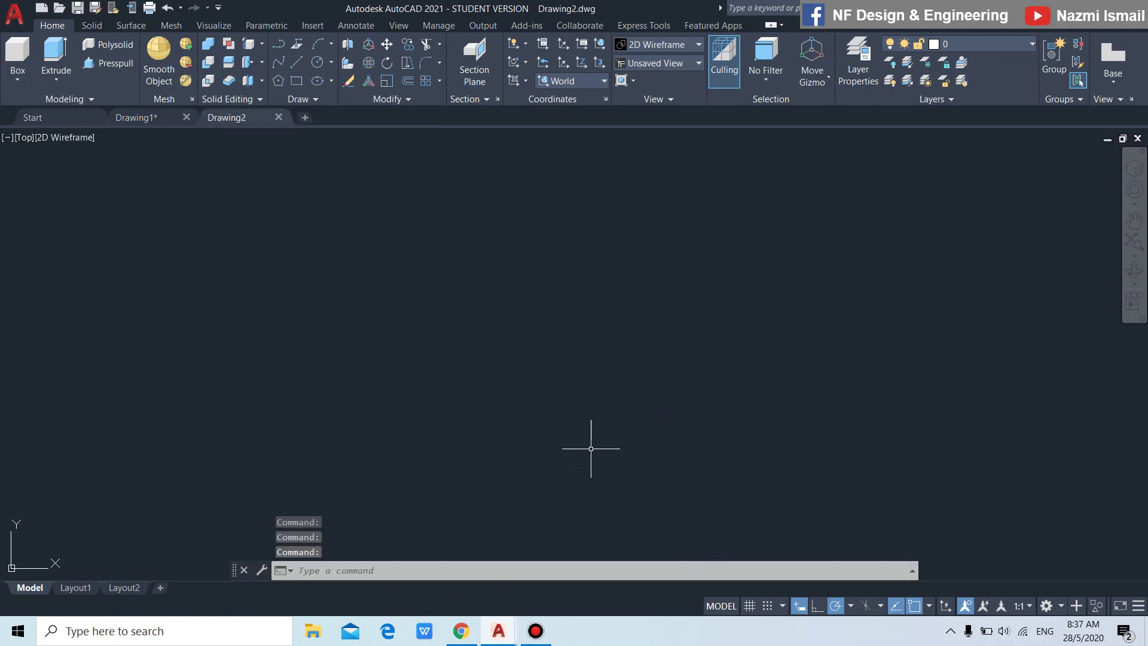
Step: Switch Drawing2 to the Front view and draw a 600 by 20 rectangle from a lower-left corner
{"action": "left_click", "coordinate": [24, 138]}
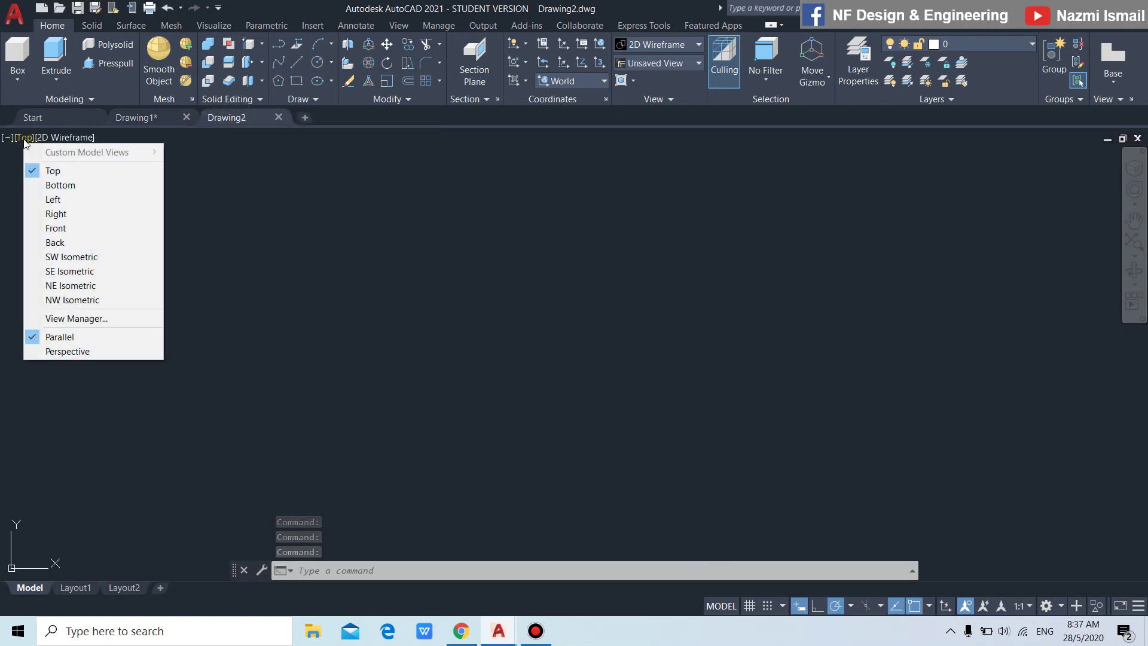
{"action": "left_click", "coordinate": [68, 228]}
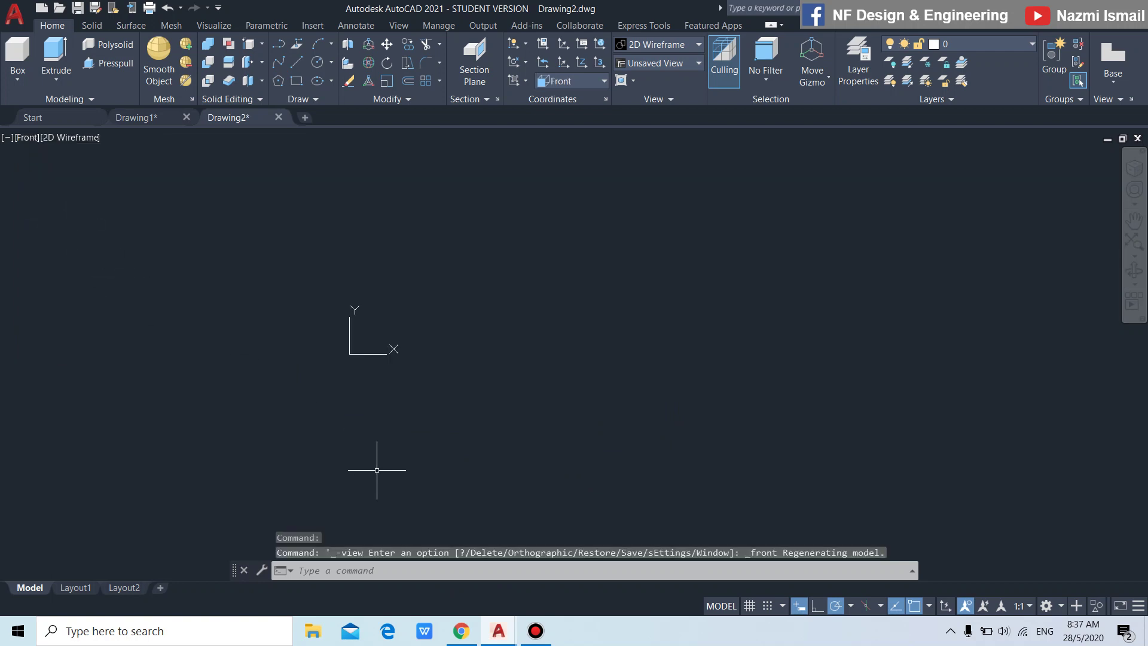
{"action": "type", "text": "r"}
{"action": "key", "text": "Return"}
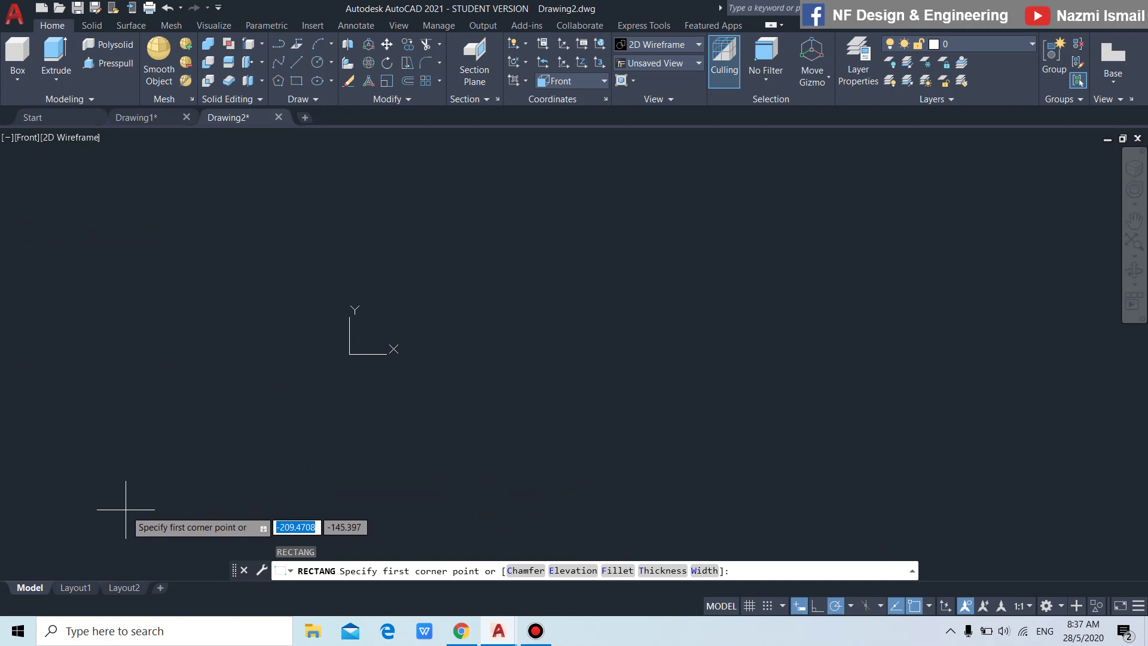
{"action": "left_click", "coordinate": [125, 509]}
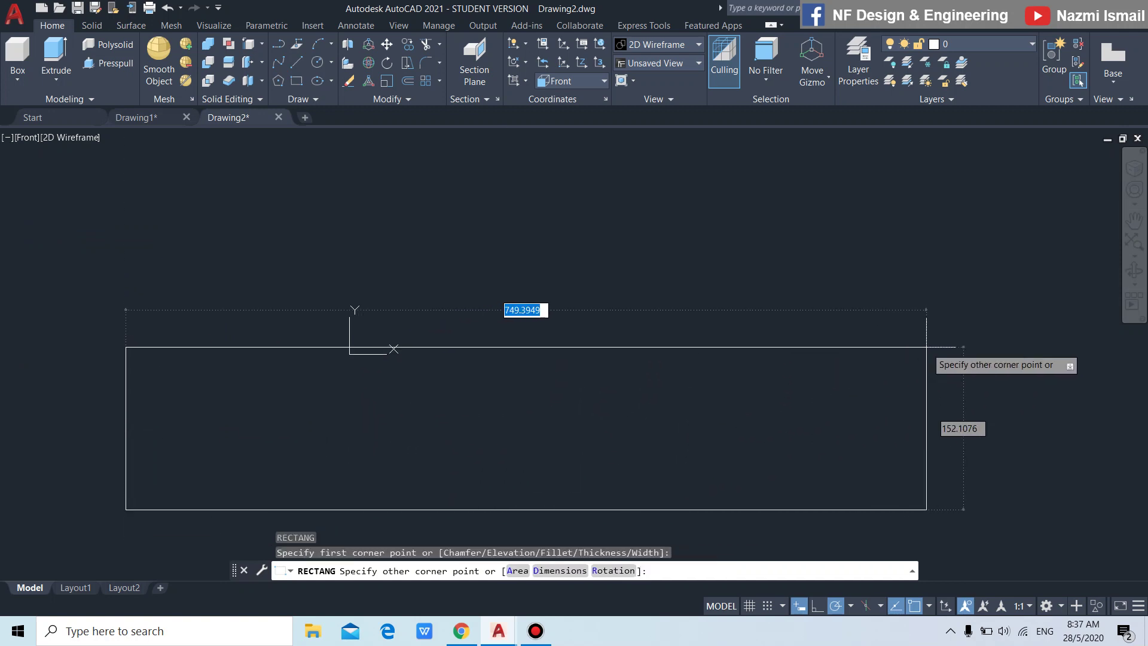
{"action": "type", "text": "600"}
{"action": "key", "text": "Tab"}
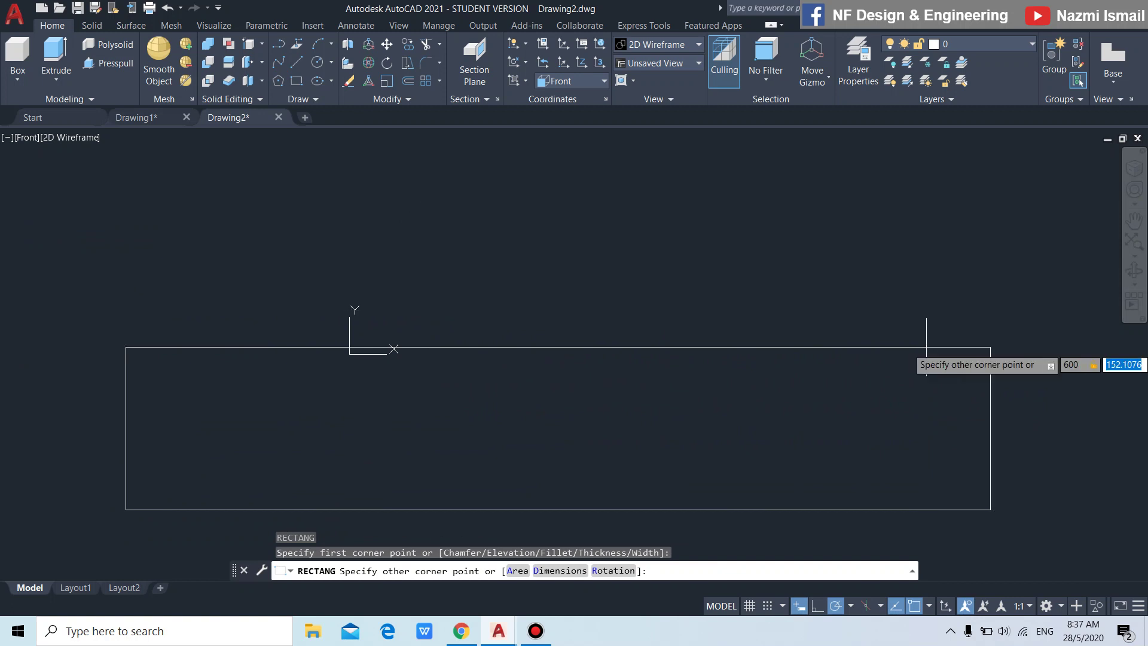
{"action": "type", "text": "20"}
{"action": "key", "text": "Return"}
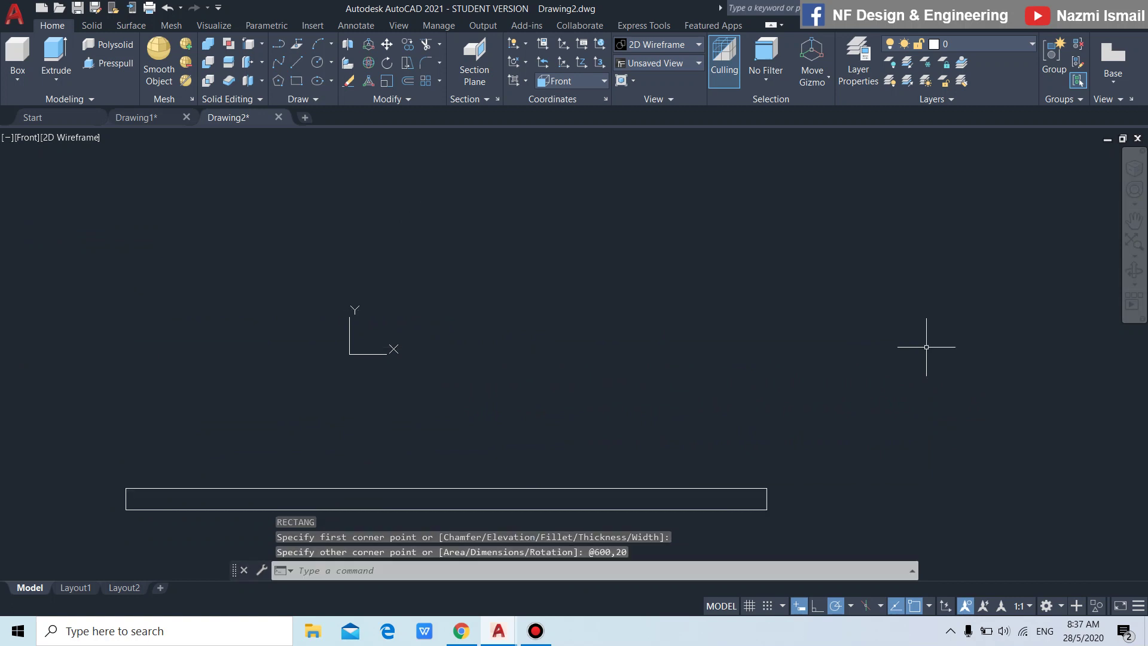
Step: Draw a 20-long vertical line up from the rectangle's top-left corner
{"action": "middle_click_drag", "start_coordinate": [787, 516], "coordinate": [807, 464]}
{"action": "scroll", "coordinate": [269, 454], "scroll_direction": "up", "scroll_amount": 2}
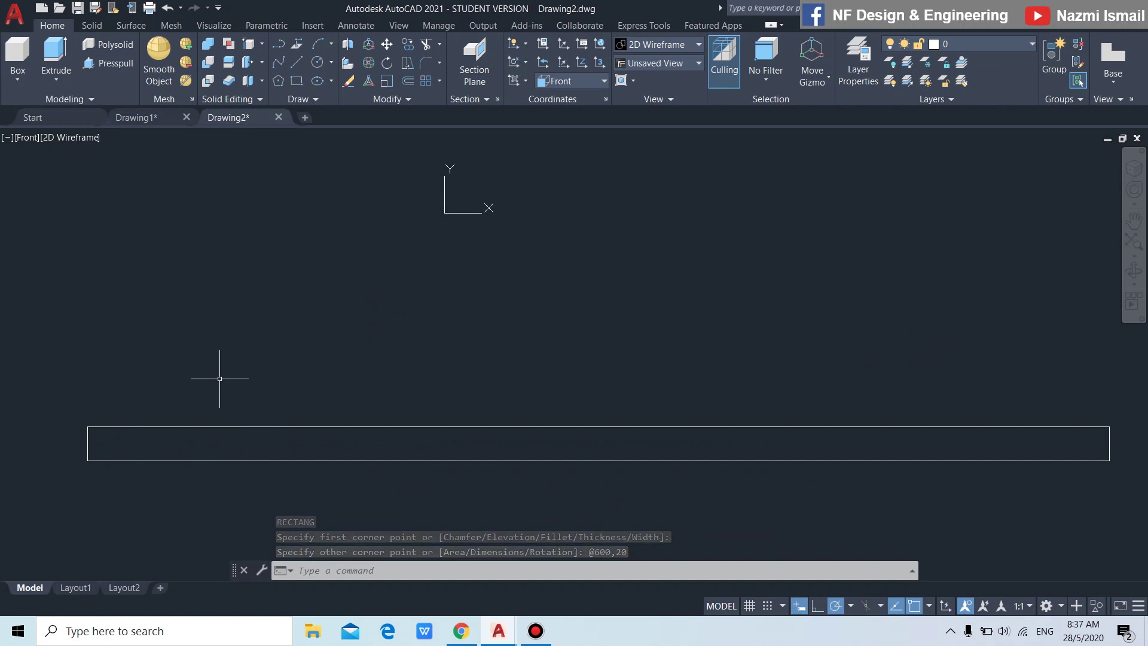
{"action": "type", "text": "L"}
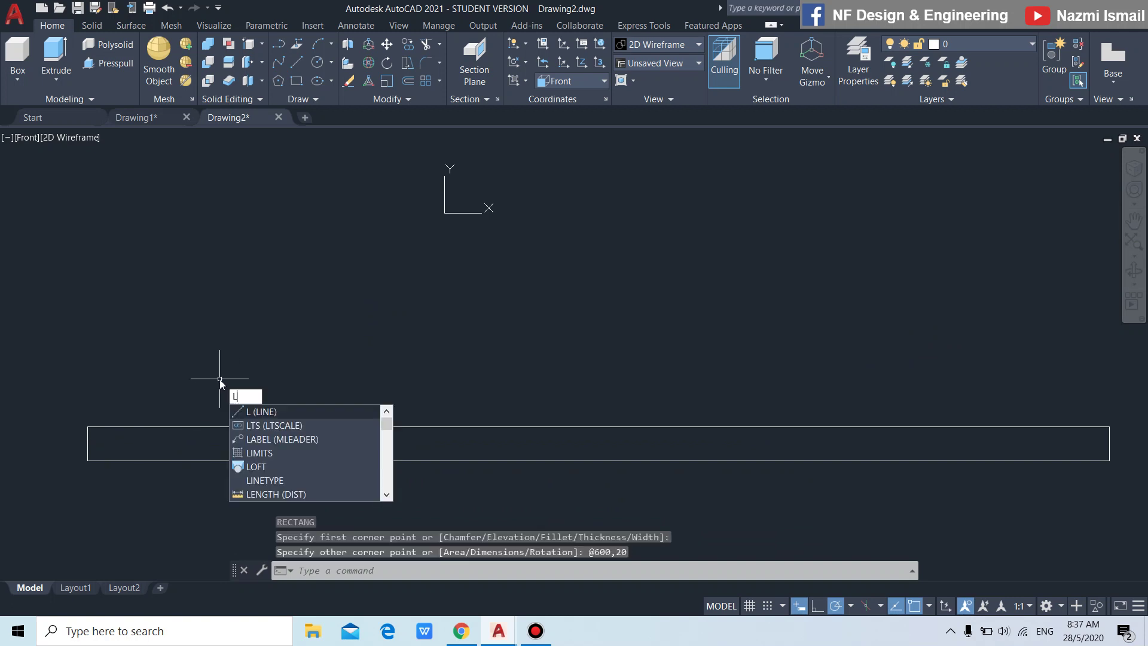
{"action": "key", "text": "Return"}
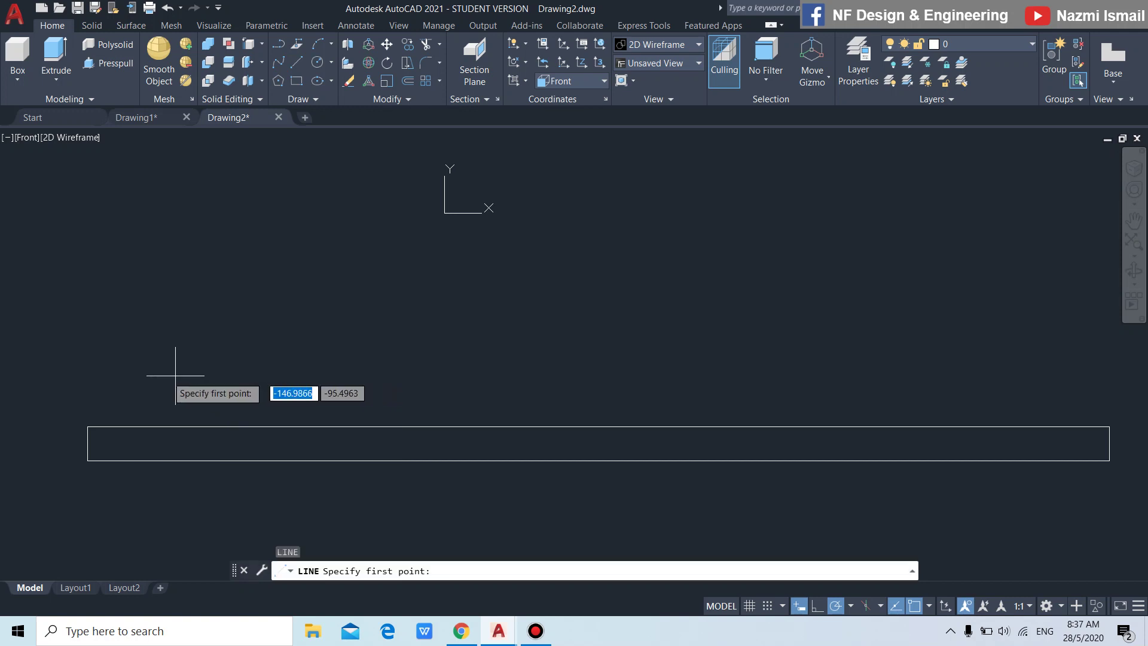
{"action": "left_click", "coordinate": [88, 427]}
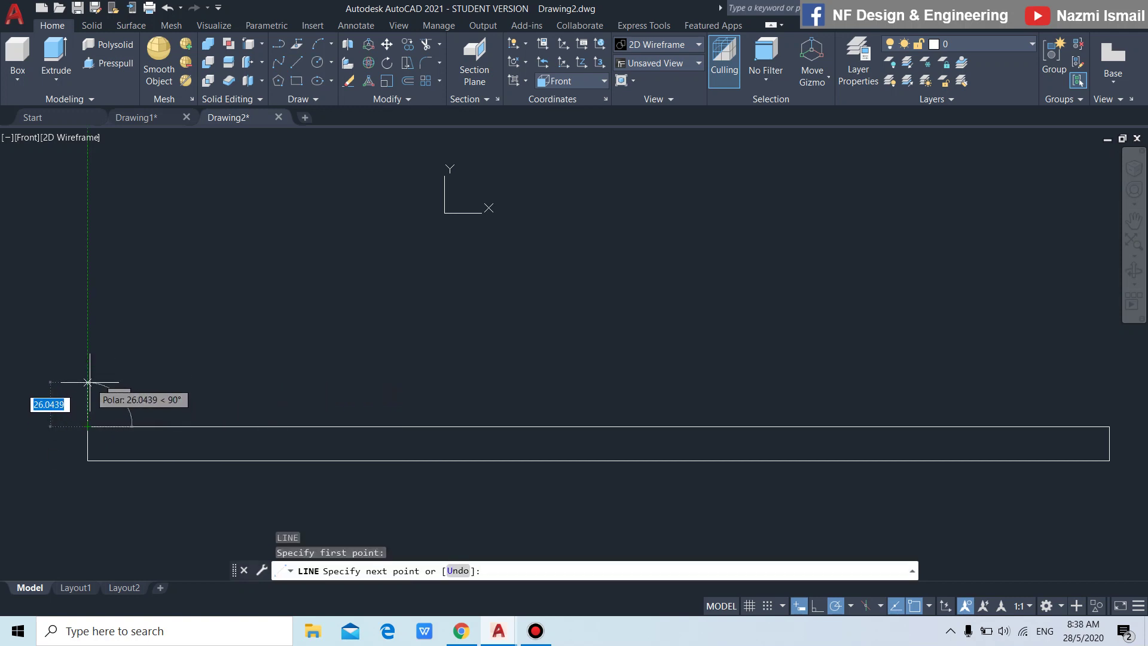
{"action": "type", "text": "20"}
{"action": "key", "text": "Return"}
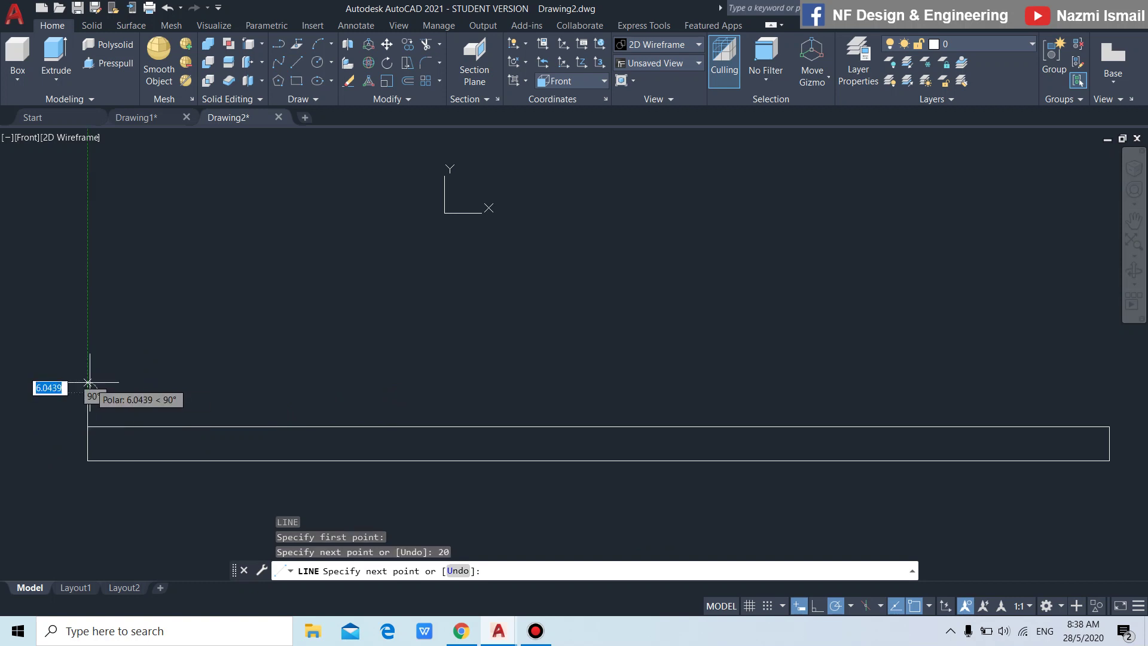
{"action": "key", "text": "Return"}
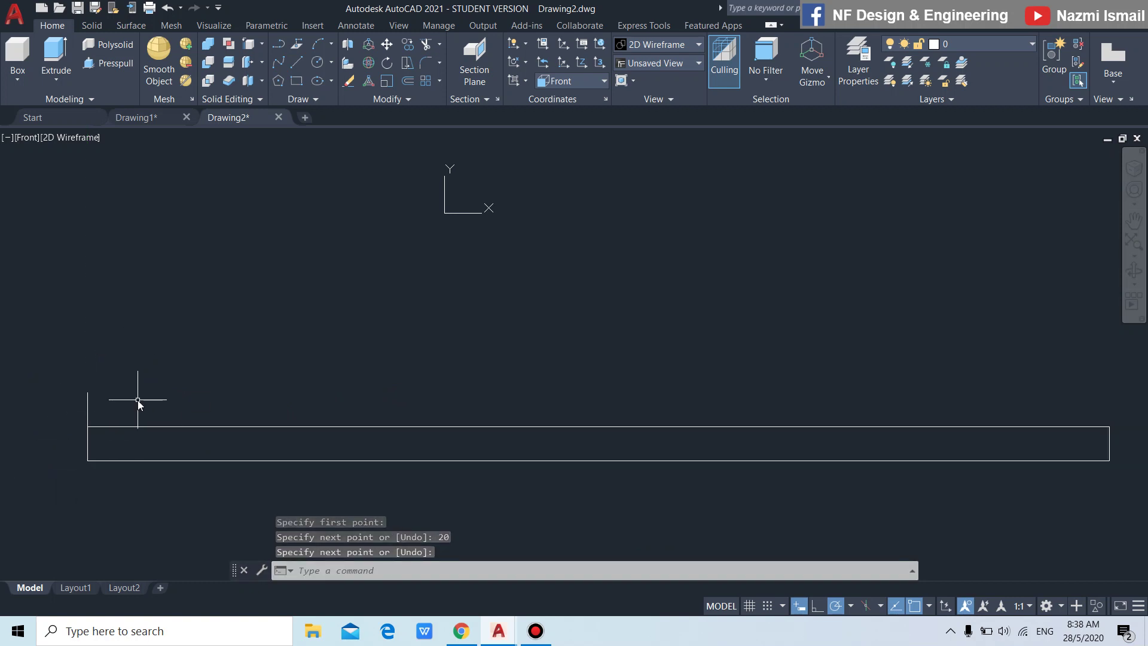
Step: Offset the vertical line 15 to the right
{"action": "type", "text": "O"}
{"action": "key", "text": "Return"}
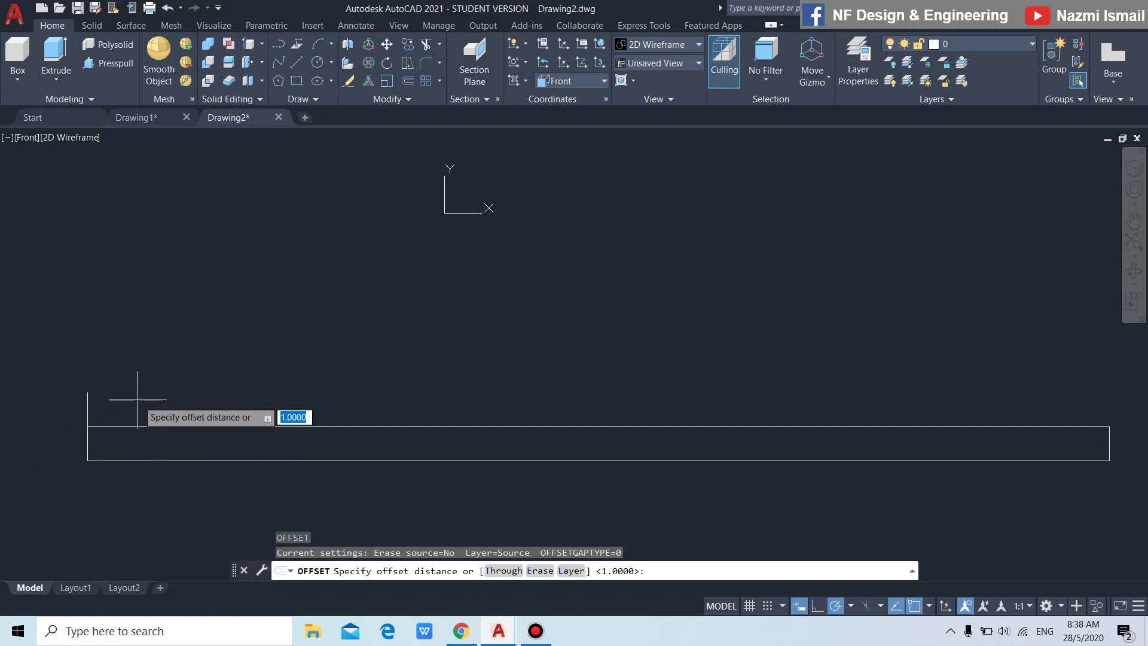
{"action": "type", "text": "15"}
{"action": "key", "text": "Return"}
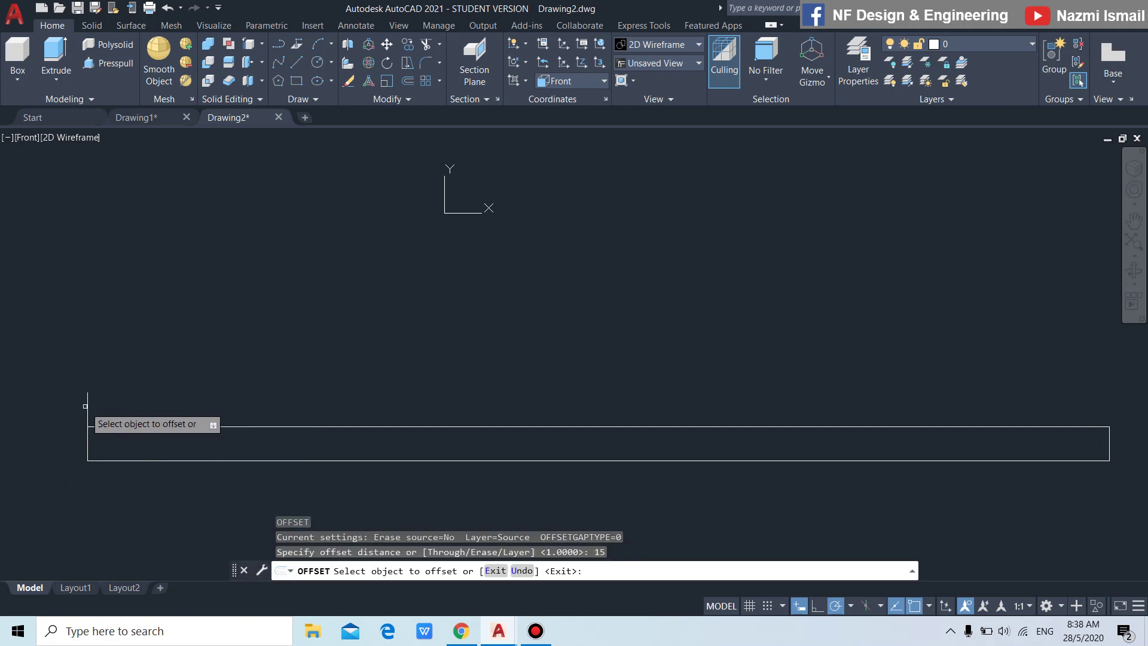
{"action": "left_click", "coordinate": [87, 406]}
{"action": "left_click", "coordinate": [191, 400]}
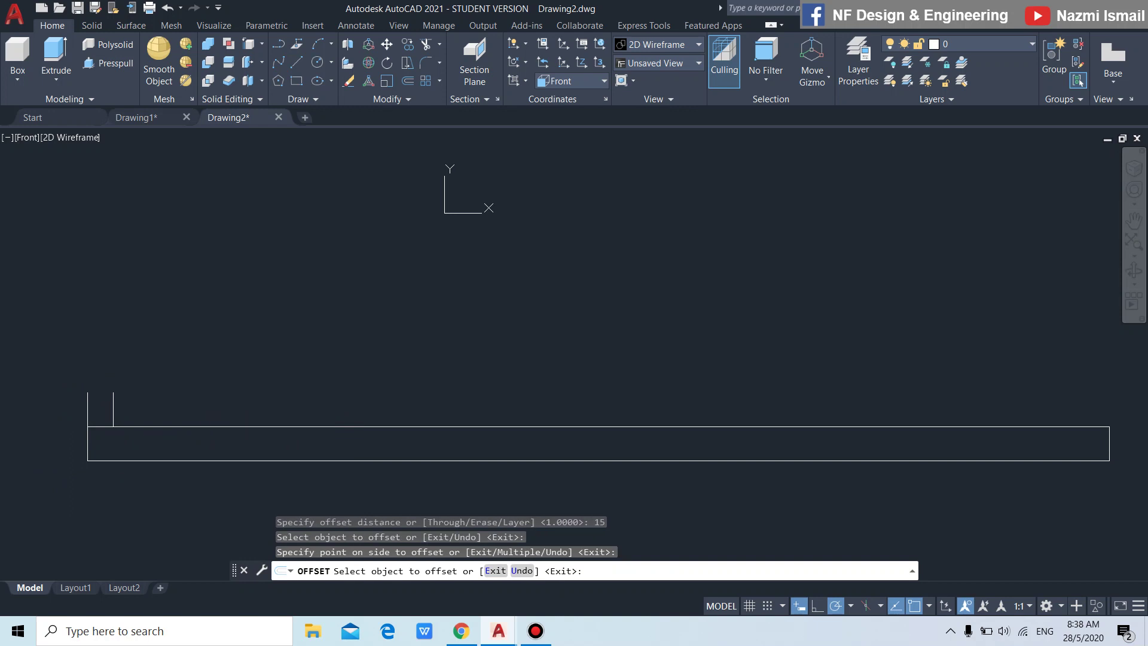
{"action": "key", "text": "Escape"}
Step: Join the two vertical lines' top ends with a line to close the tooth outline
{"action": "type", "text": "l"}
{"action": "key", "text": "Return"}
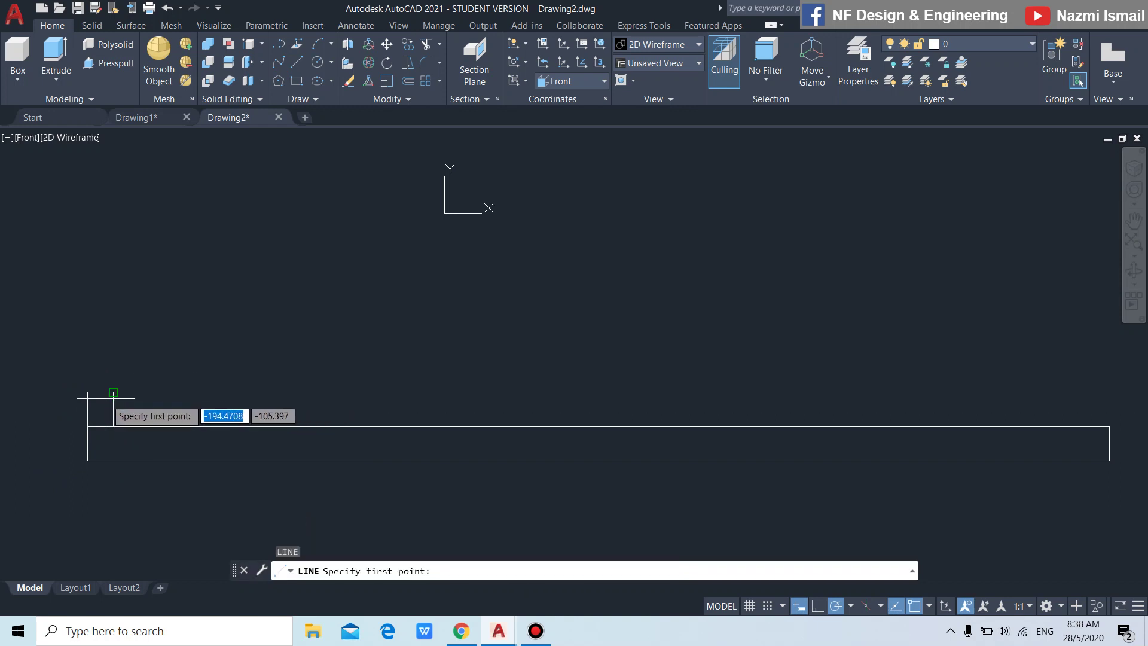
{"action": "left_click", "coordinate": [112, 393]}
{"action": "left_click", "coordinate": [87, 392]}
{"action": "key", "text": "Return"}
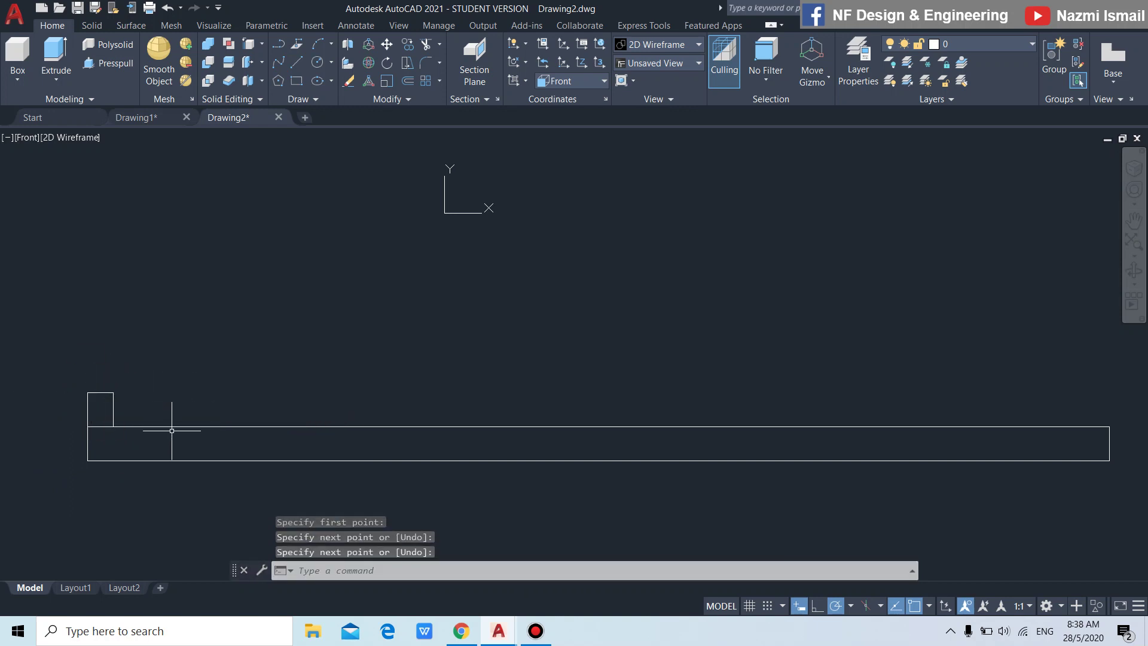
{"action": "scroll", "coordinate": [88, 443], "scroll_direction": "up", "scroll_amount": 2}
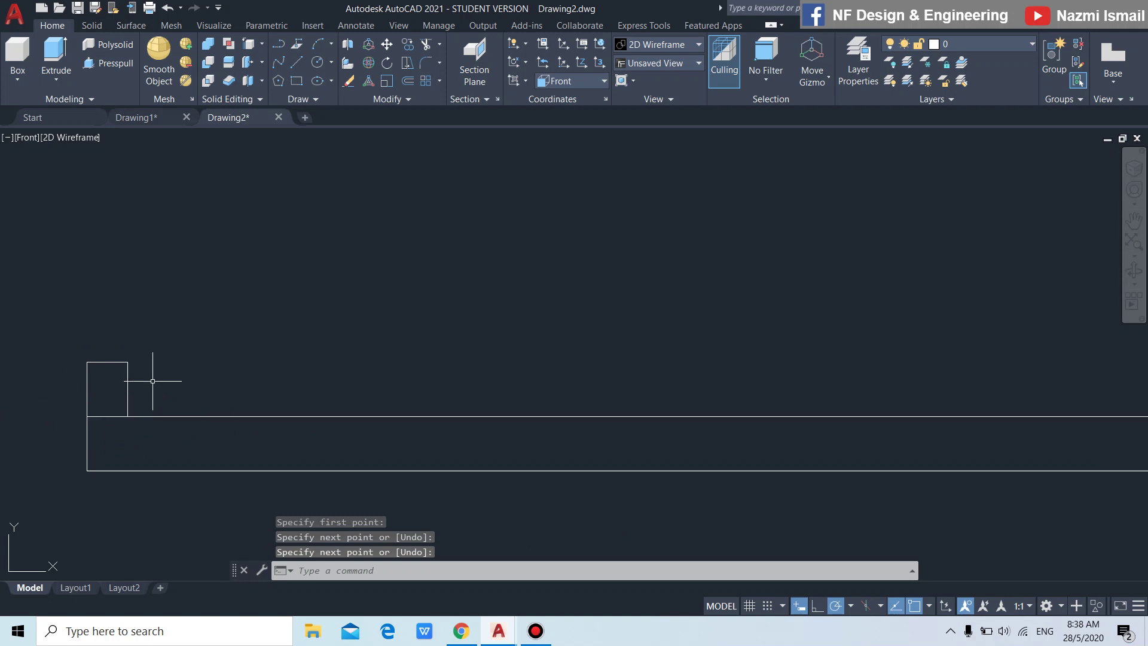
{"action": "type", "text": "ch"}
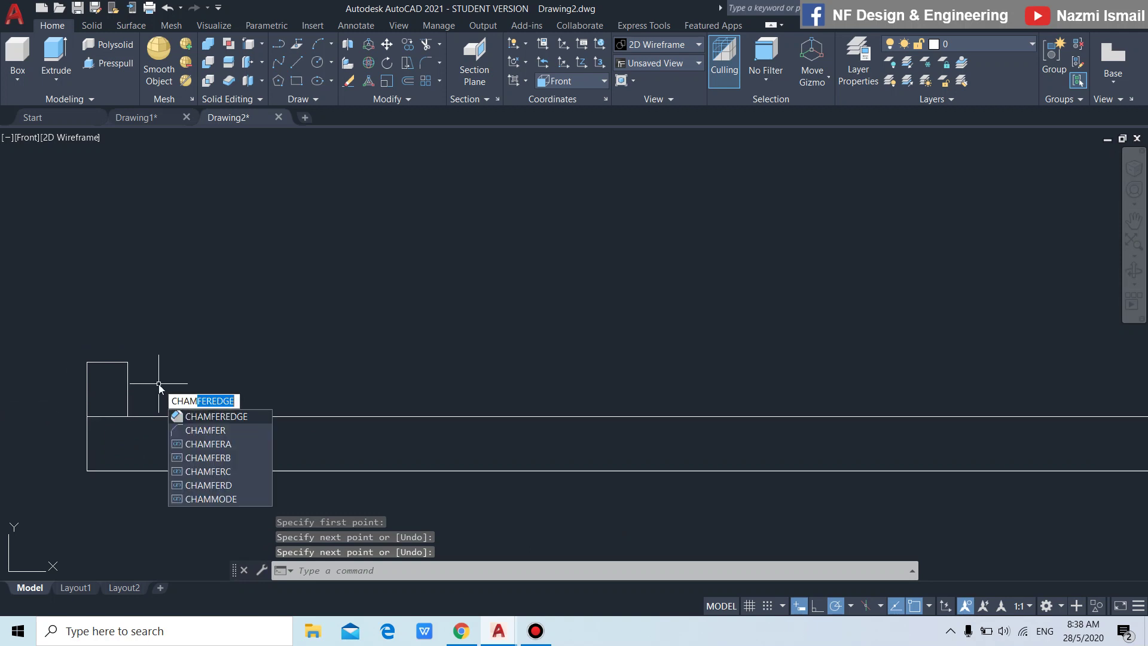
{"action": "type", "text": "f"}
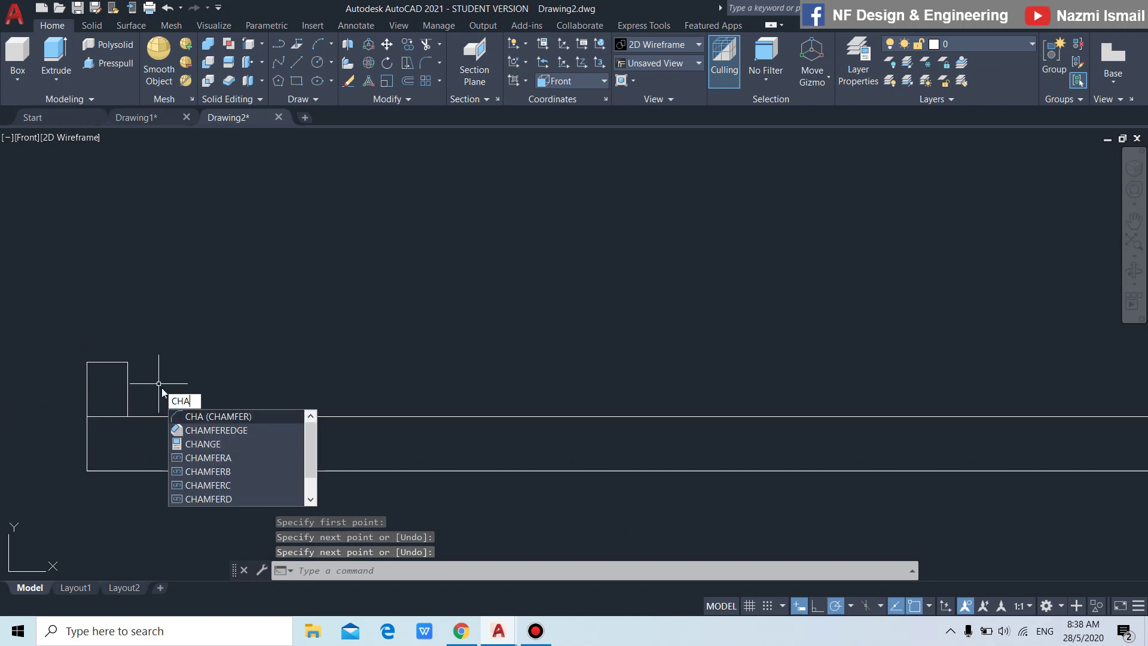
Step: Set the chamfer distances to 5 and 15
{"action": "left_click", "coordinate": [209, 420]}
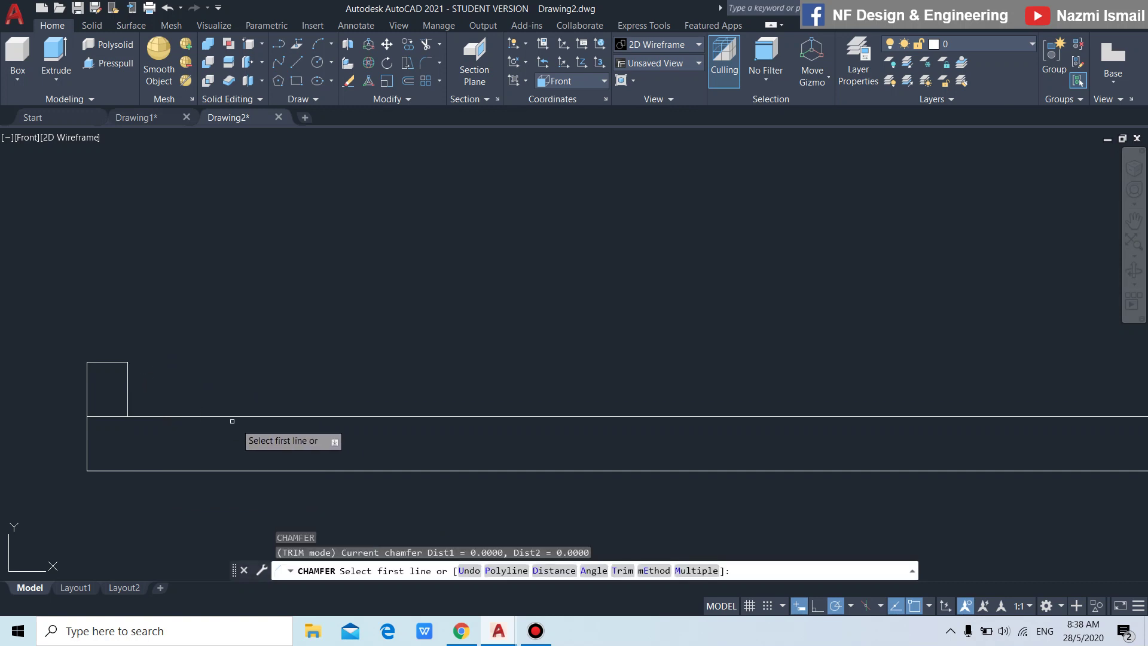
{"action": "left_click", "coordinate": [554, 571]}
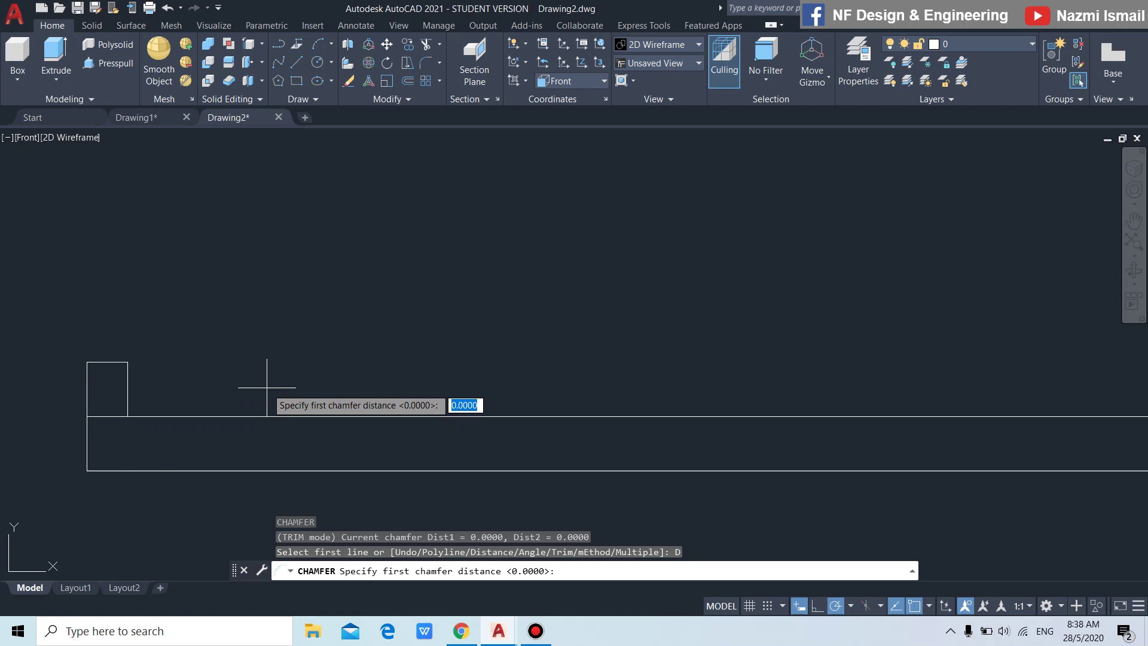
{"action": "type", "text": "5"}
{"action": "key", "text": "Return"}
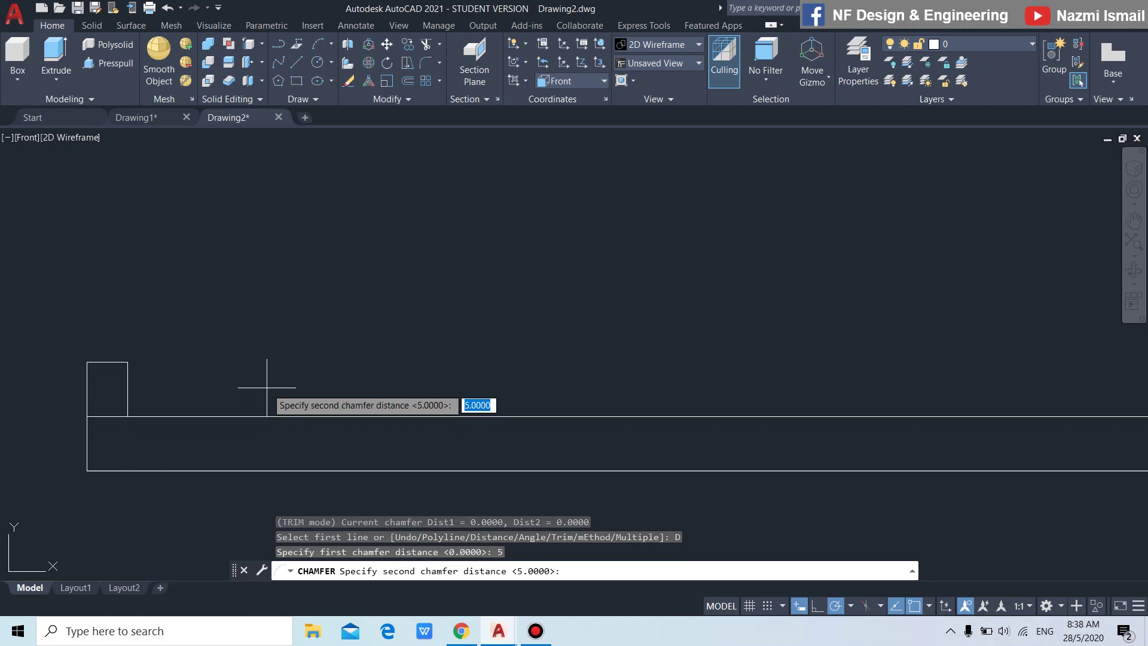
{"action": "type", "text": "15"}
{"action": "key", "text": "Return"}
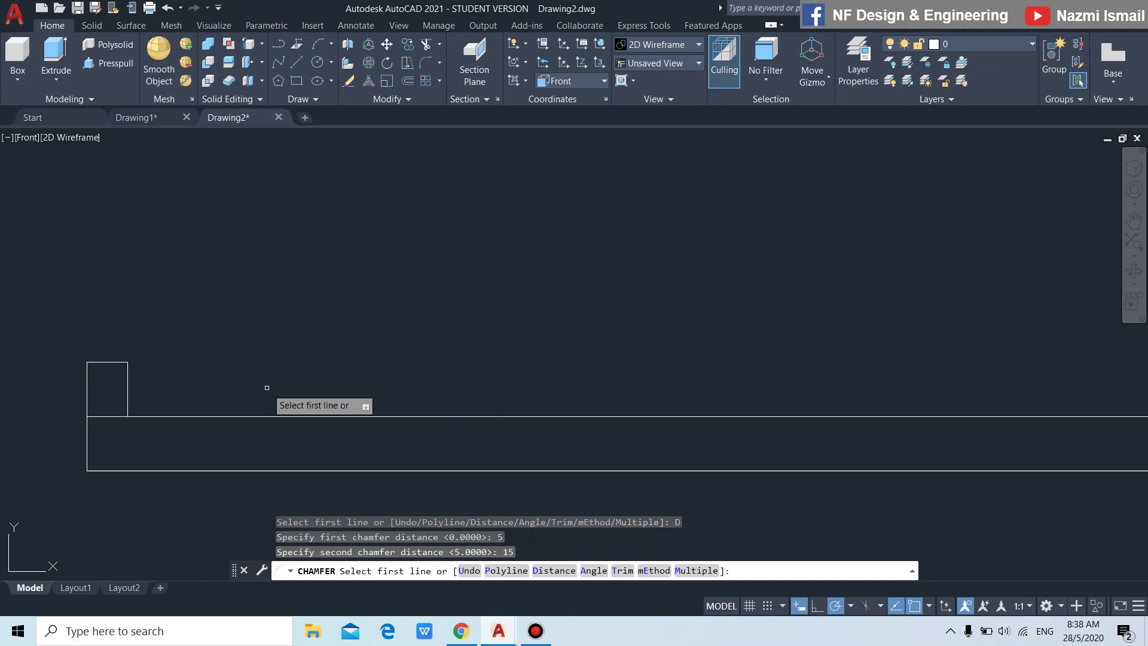
Step: Chamfer the tooth's top-right and top-left corners, then bring the whole rack bar into view
{"action": "left_click", "coordinate": [119, 363]}
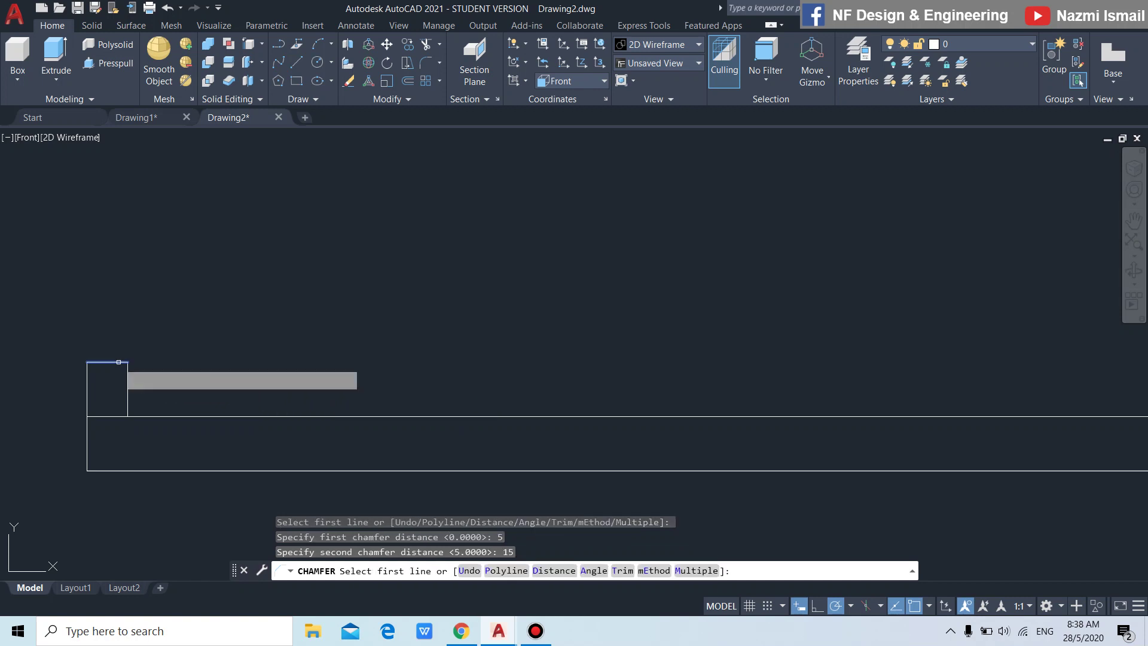
{"action": "left_click", "coordinate": [127, 374]}
{"action": "key", "text": "Return"}
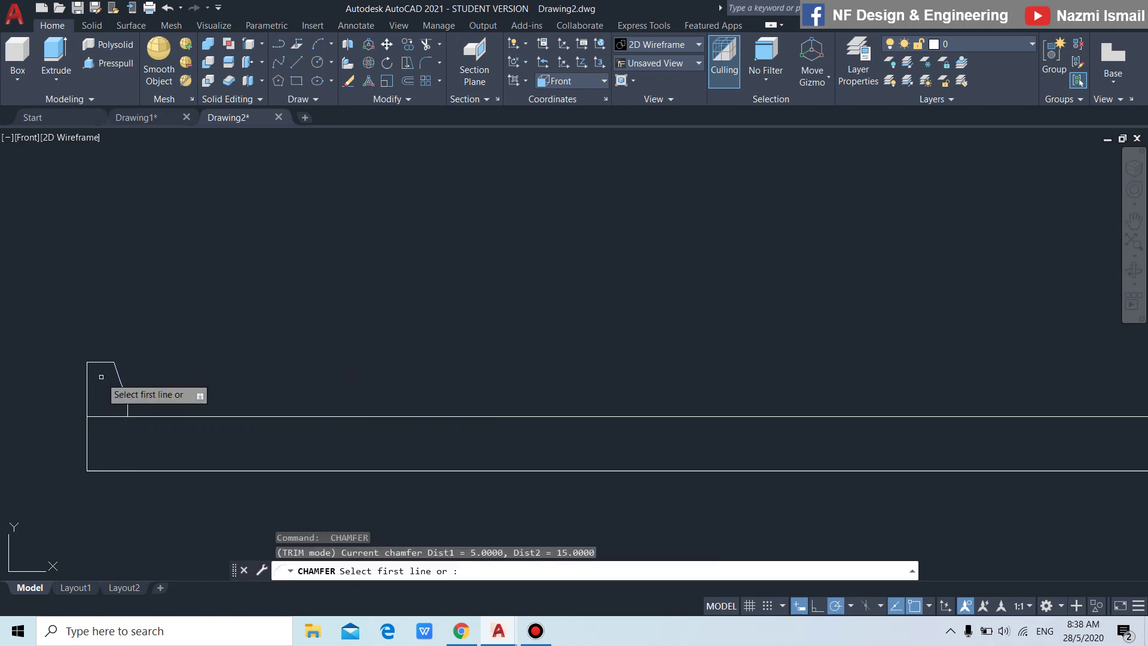
{"action": "left_click", "coordinate": [96, 362]}
{"action": "left_click", "coordinate": [87, 388]}
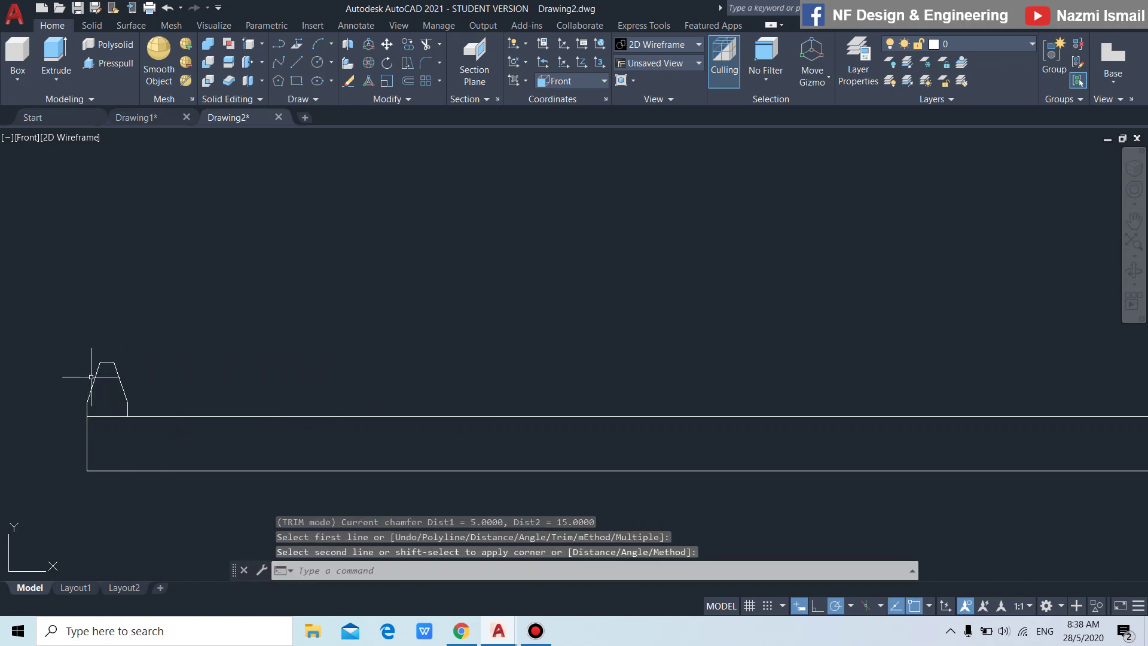
{"action": "scroll", "coordinate": [130, 351], "scroll_direction": "down", "scroll_amount": 2}
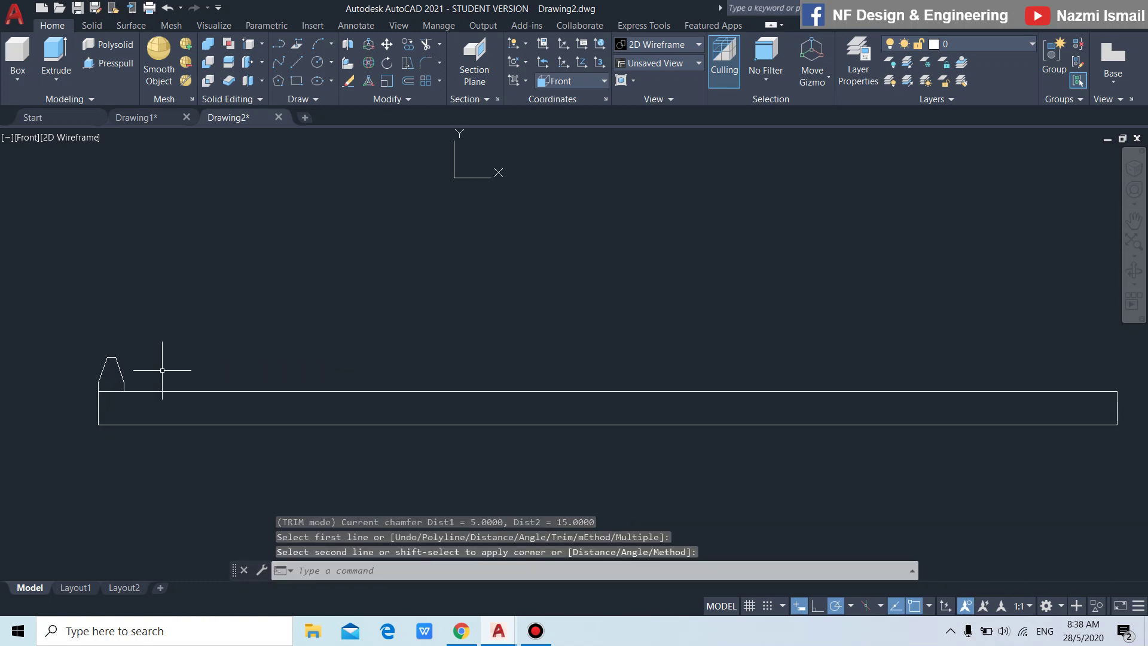
{"action": "middle_click_drag", "start_coordinate": [163, 371], "coordinate": [136, 377]}
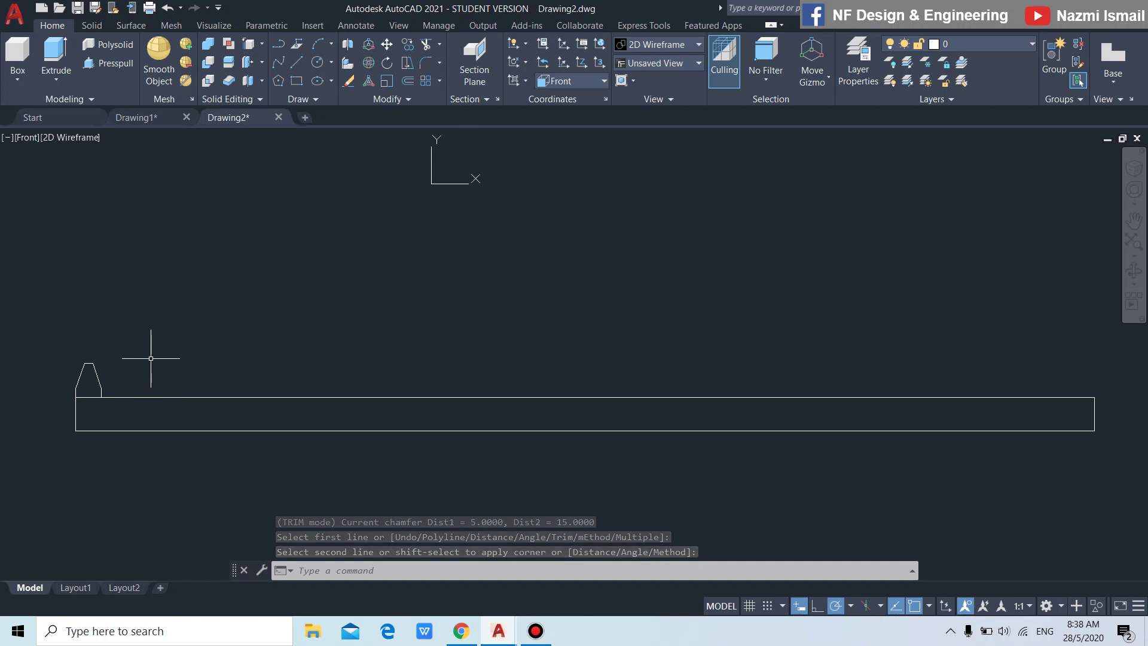
Step: Begin an array of the tooth profile, then cancel it
{"action": "type", "text": "AR"}
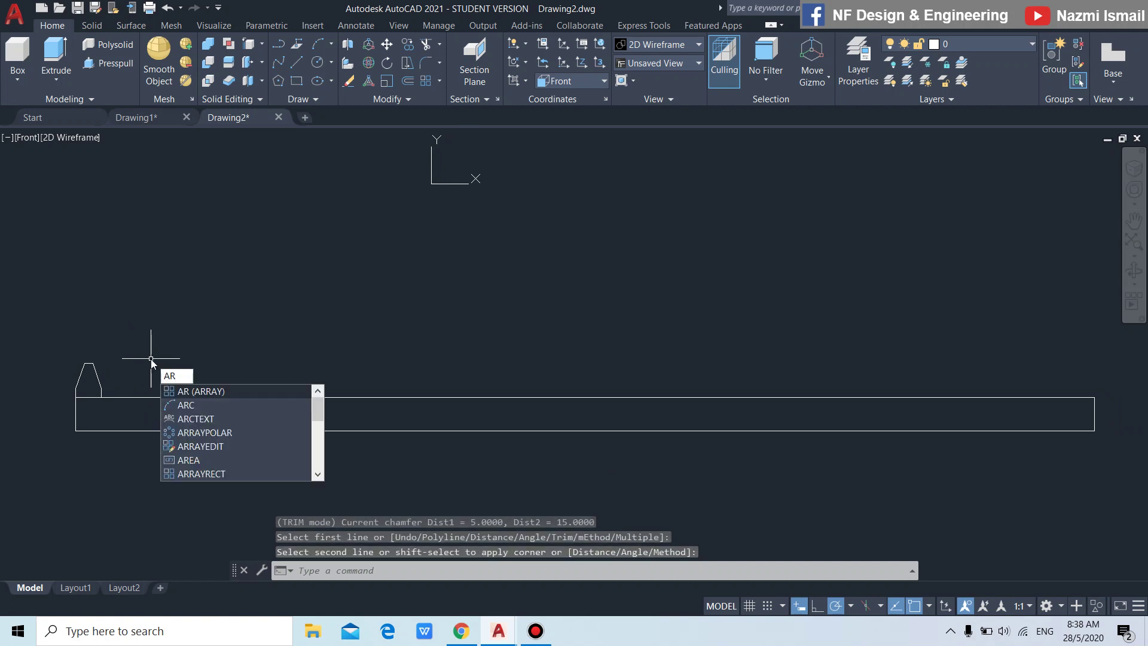
{"action": "key", "text": "Return"}
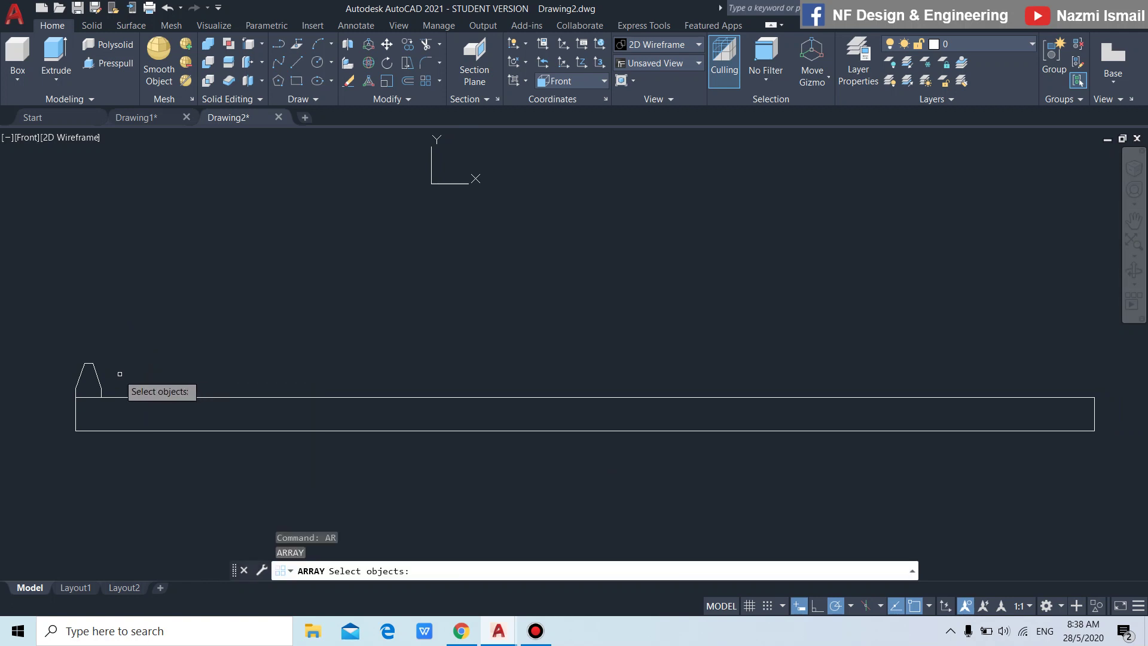
{"action": "left_click", "coordinate": [55, 345]}
{"action": "left_click", "coordinate": [123, 419]}
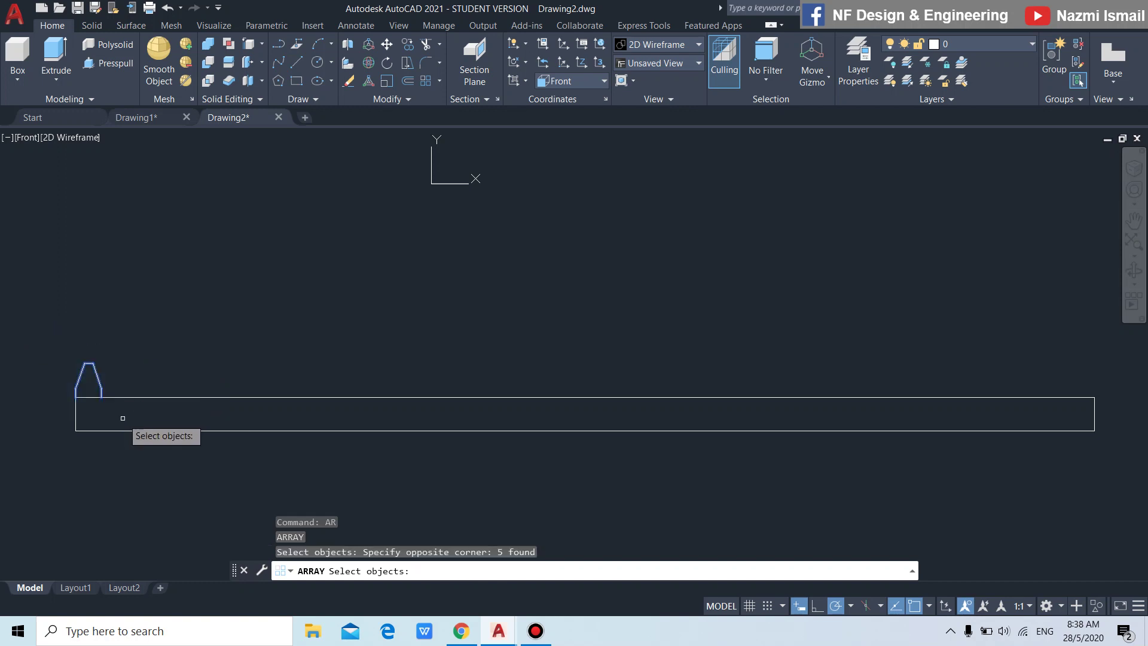
{"action": "key", "text": "Return"}
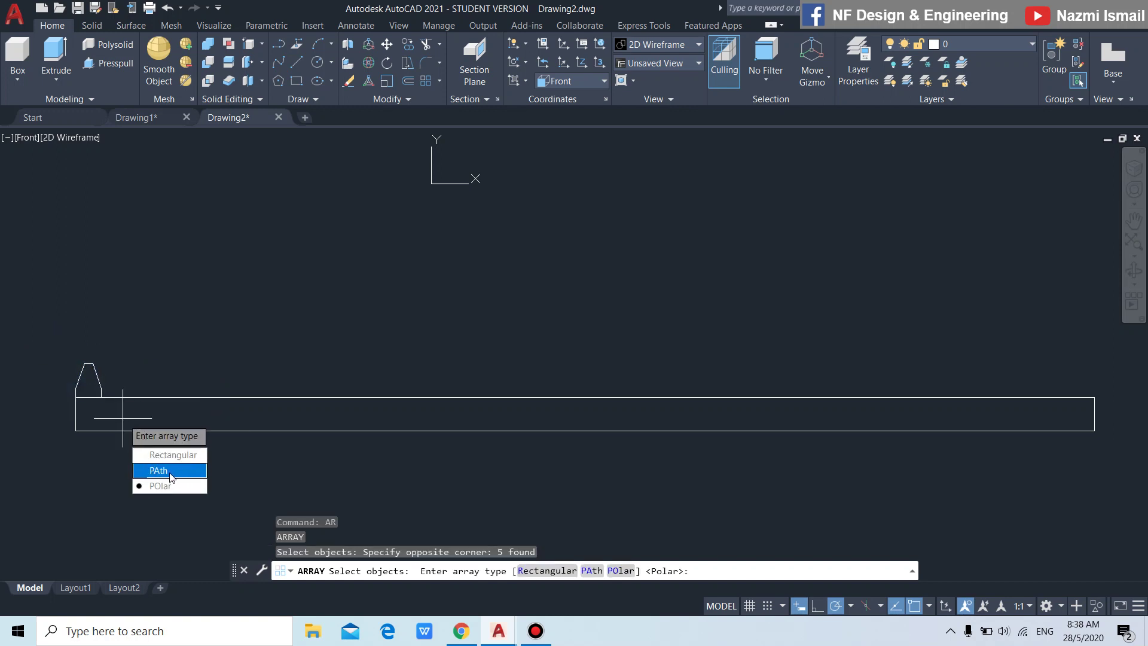
{"action": "key", "text": "Escape"}
{"action": "key", "text": "Escape"}
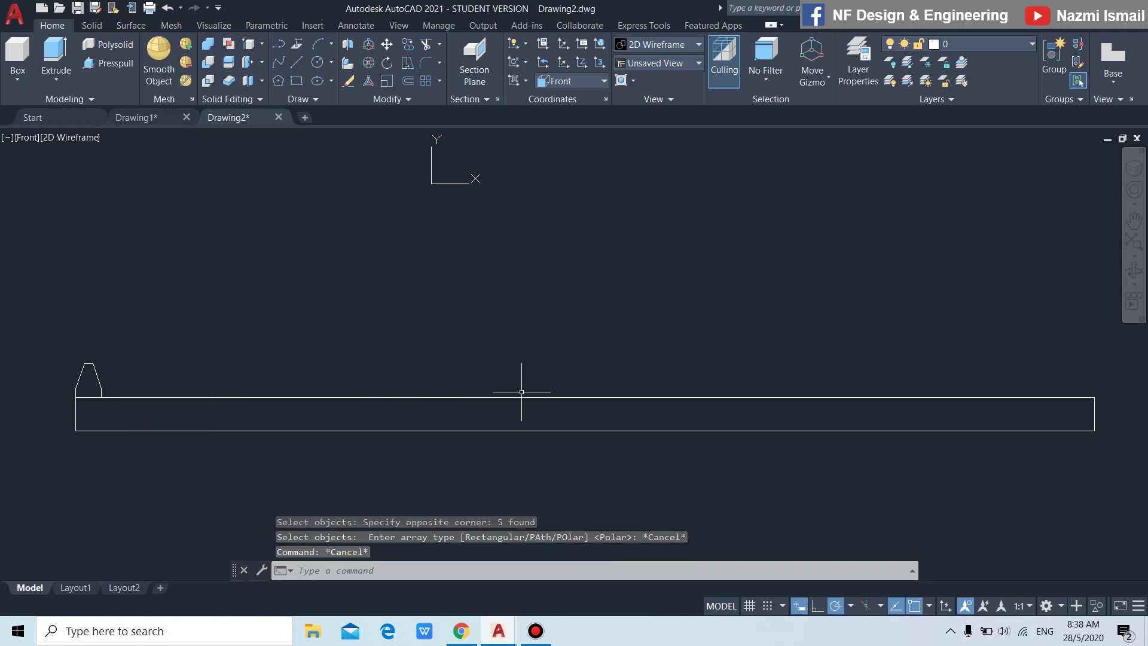
Step: Draw a path line along the rack bar's full top edge
{"action": "type", "text": "l"}
{"action": "key", "text": "Return"}
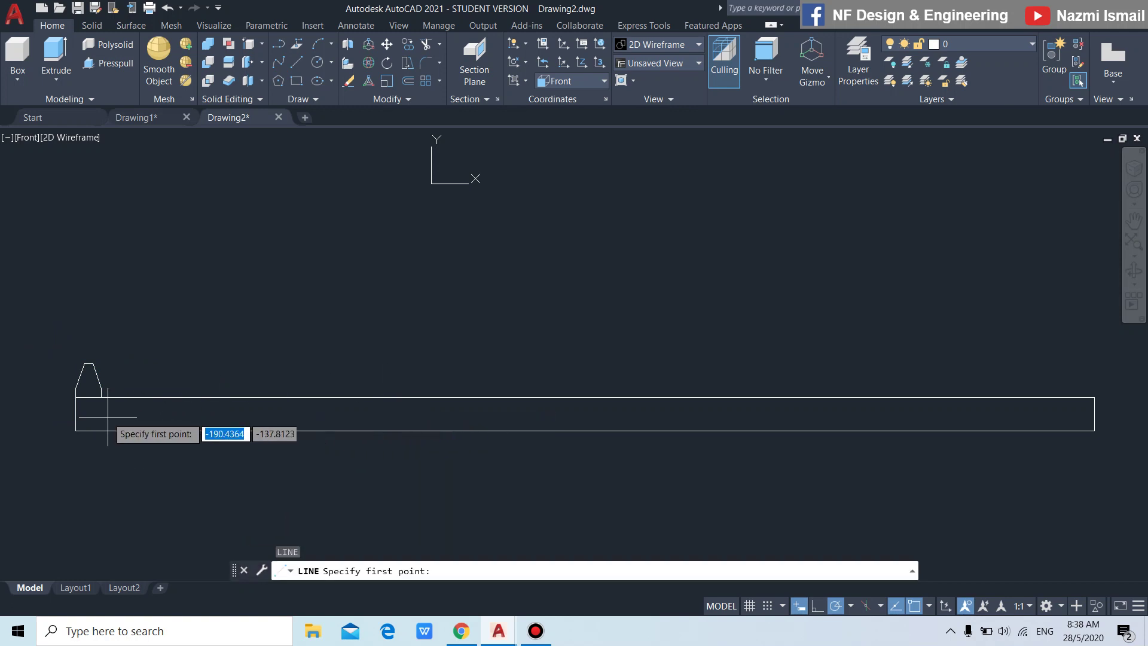
{"action": "left_click", "coordinate": [76, 396]}
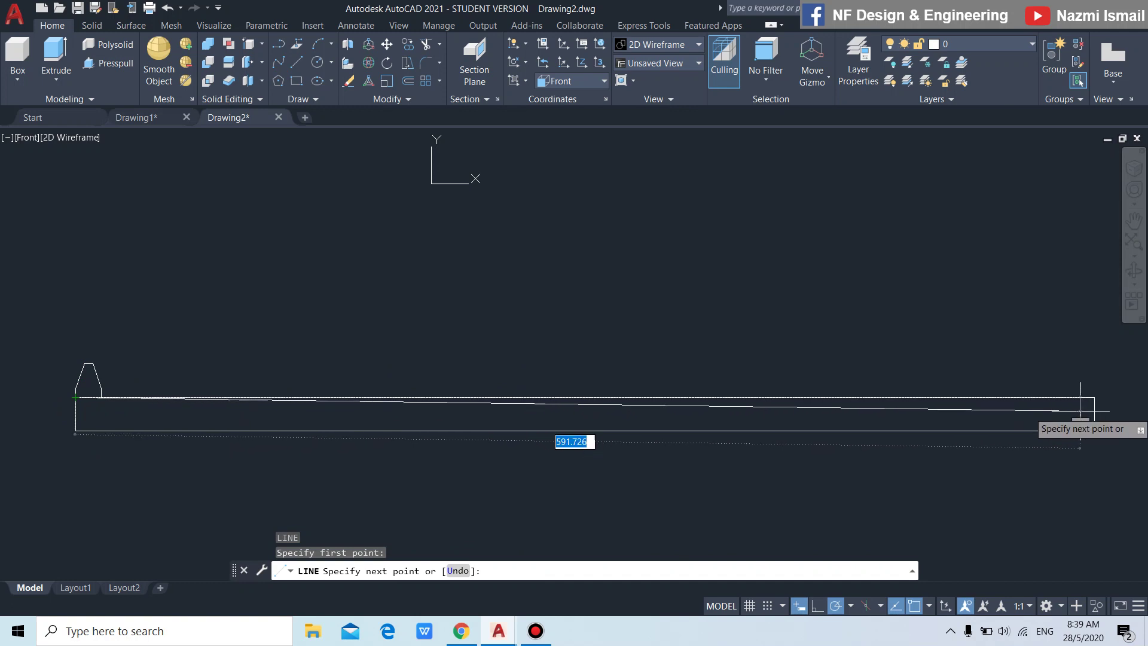
{"action": "left_click", "coordinate": [1095, 396]}
{"action": "key", "text": "Return"}
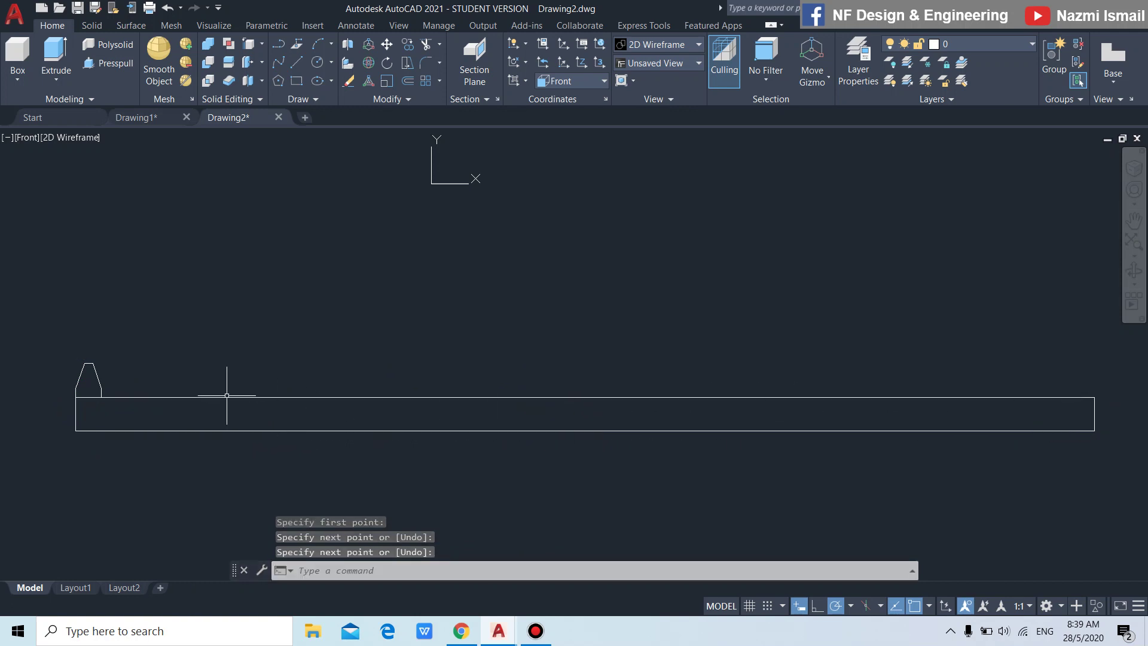
Step: Path-array the tooth 27 times along the top-edge line
{"action": "type", "text": "ar"}
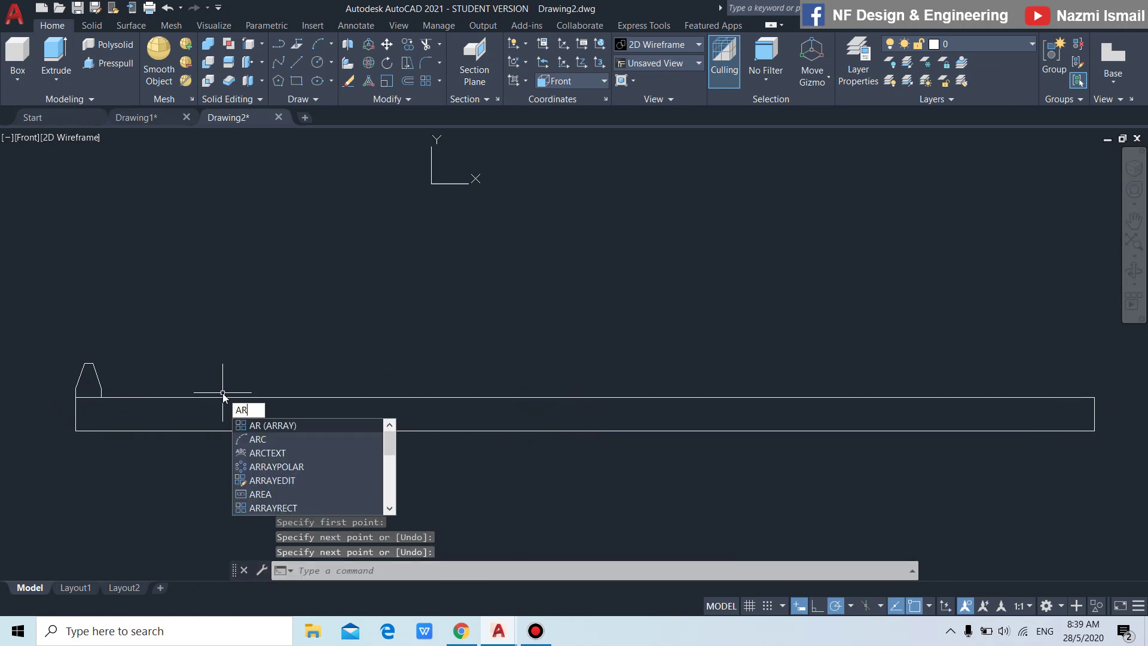
{"action": "key", "text": "Return"}
{"action": "left_click", "coordinate": [23, 342]}
{"action": "left_click", "coordinate": [137, 421]}
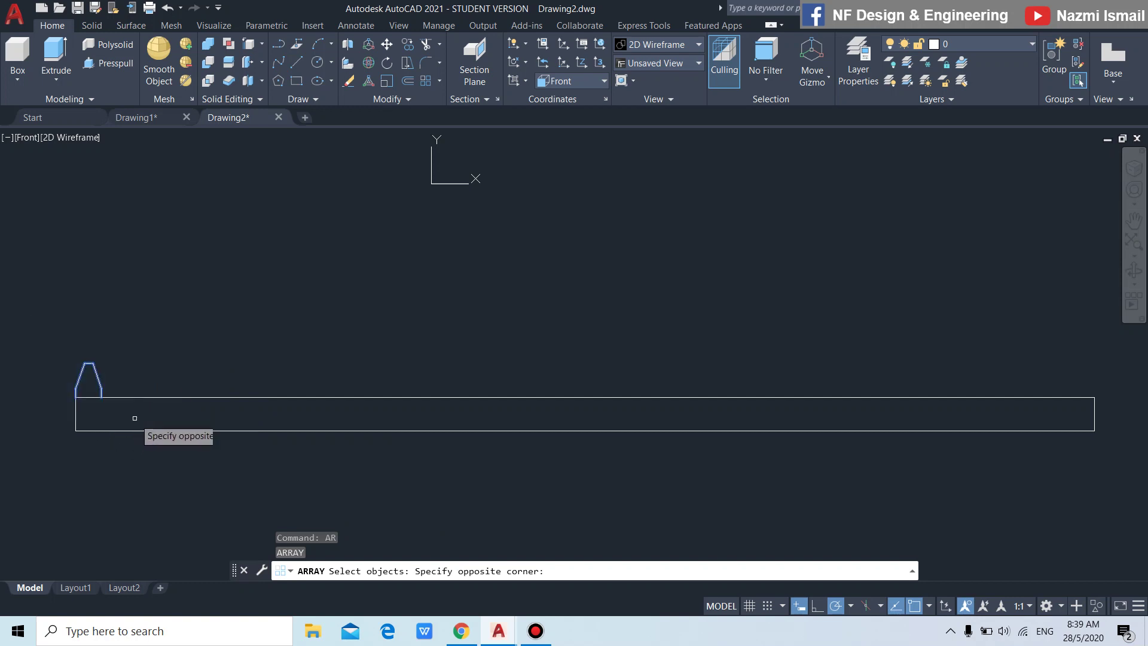
{"action": "key", "text": "Return"}
{"action": "key", "text": "Up"}
{"action": "key", "text": "Down"}
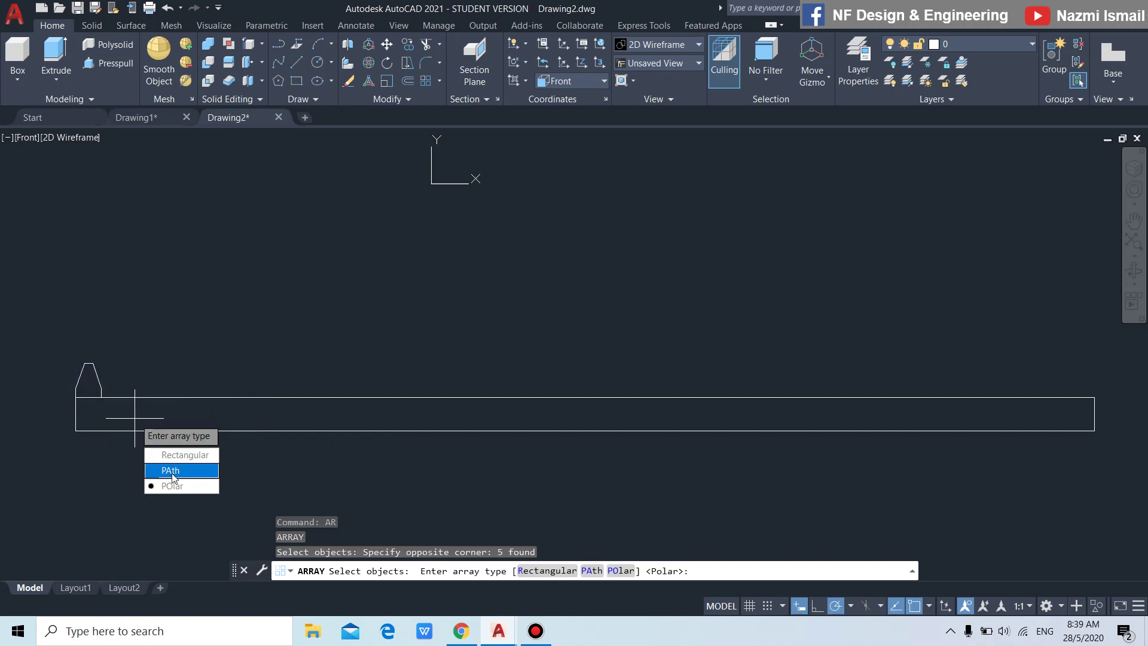
{"action": "key", "text": "Return"}
{"action": "left_click", "coordinate": [137, 398]}
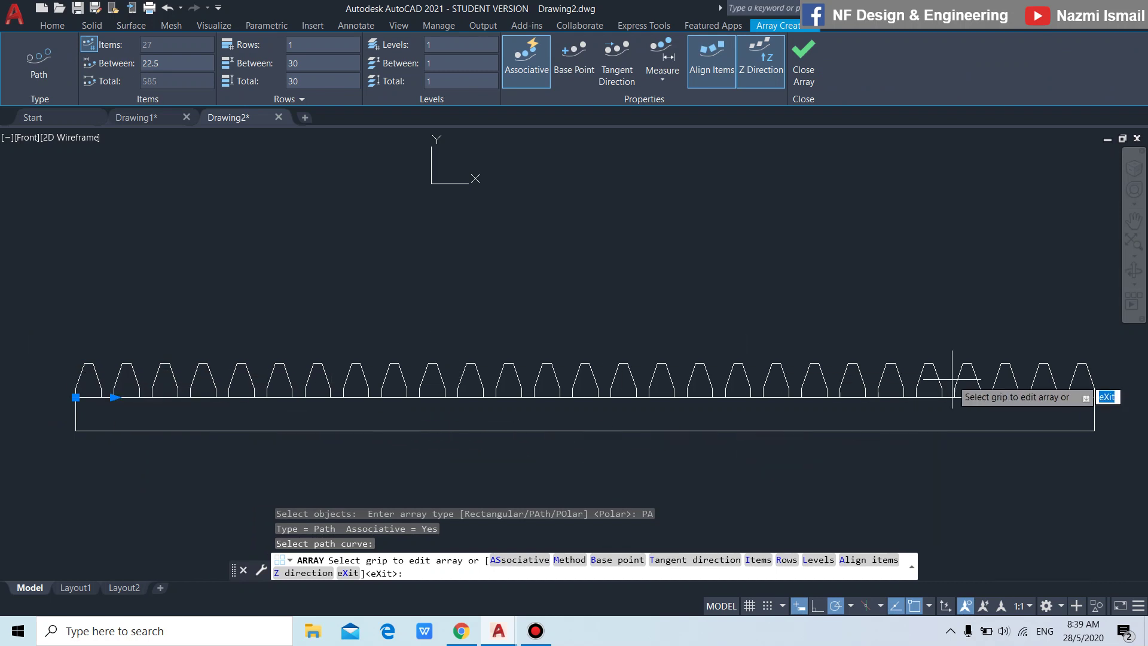
{"action": "key", "text": "Return"}
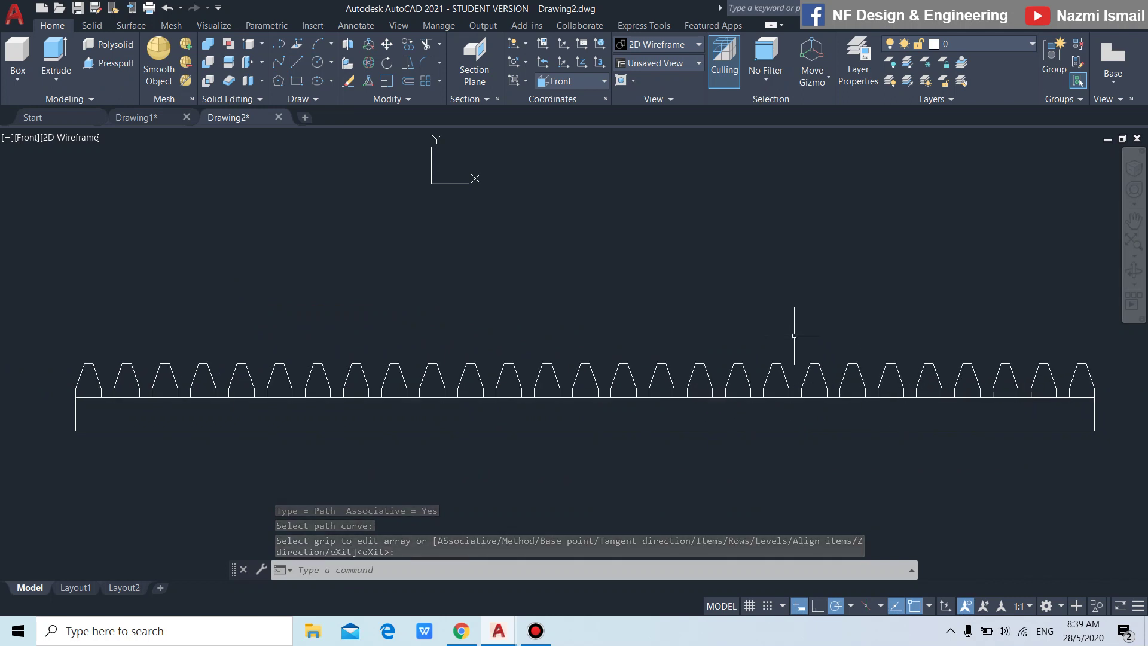
Step: Explode the 27-tooth array into individual lines
{"action": "type", "text": "X"}
{"action": "key", "text": "Return"}
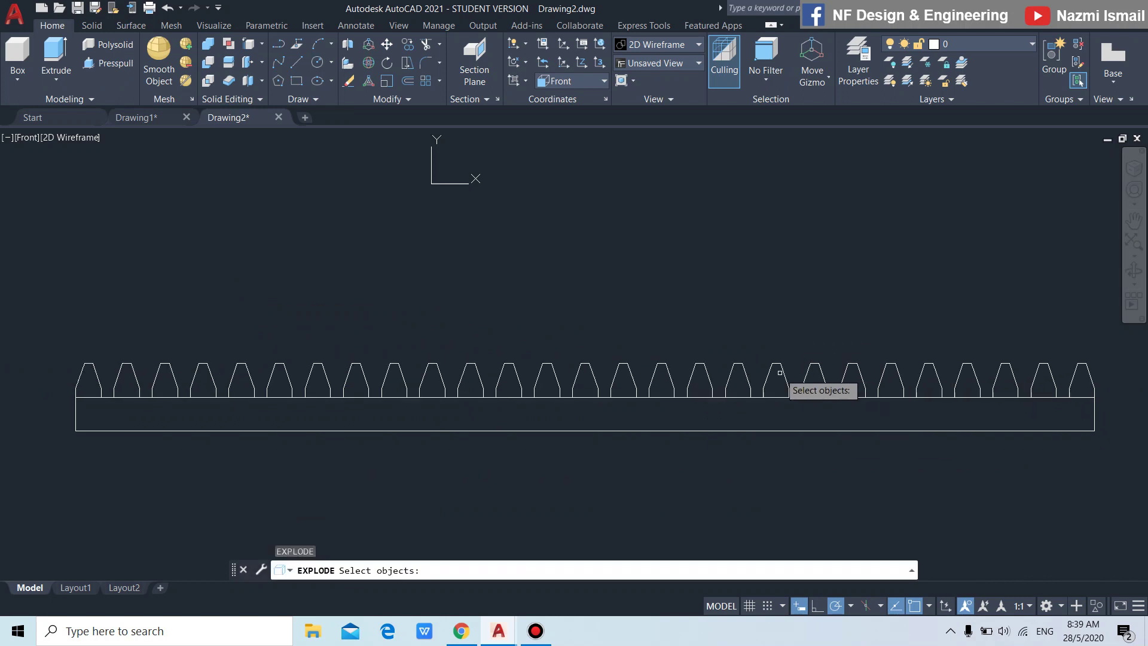
{"action": "left_click", "coordinate": [784, 372]}
{"action": "key", "text": "Return"}
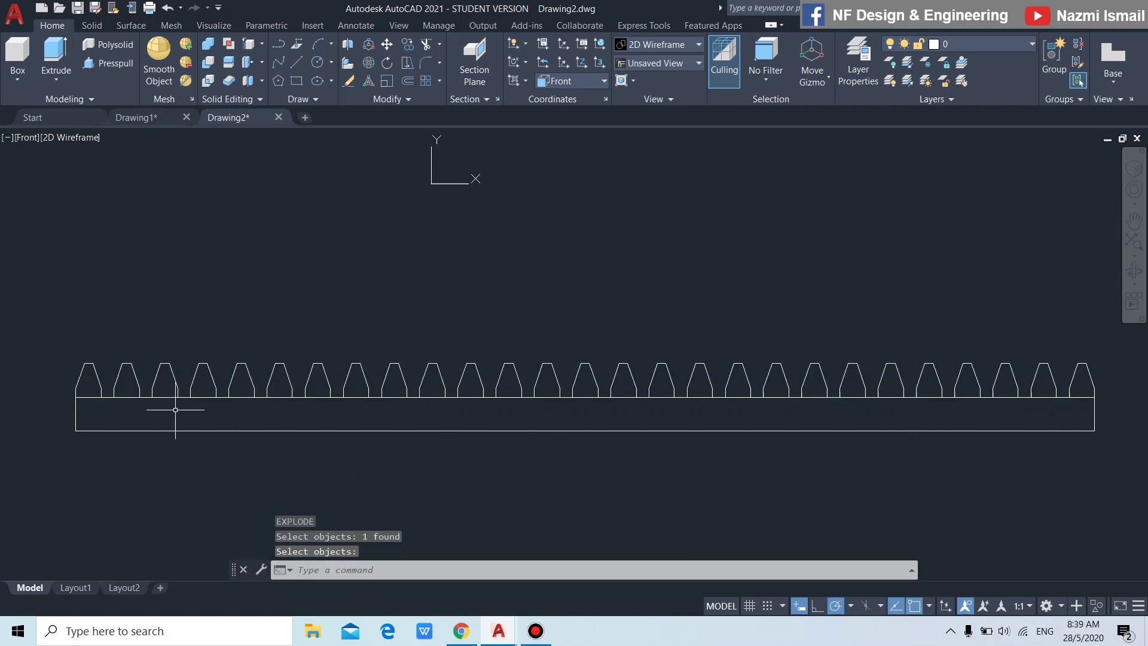
Step: Trim the baseline under the first tooth and delete the long path line
{"action": "type", "text": "tr"}
{"action": "key", "text": "Return"}
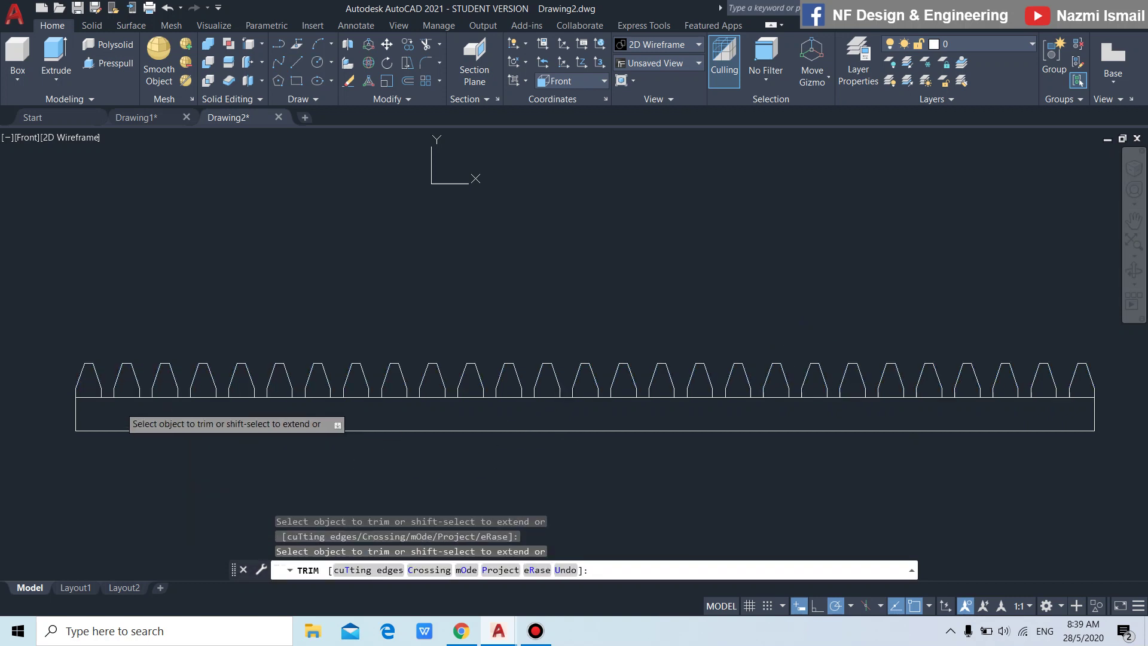
{"action": "scroll", "coordinate": [80, 399], "scroll_direction": "up", "scroll_amount": 2}
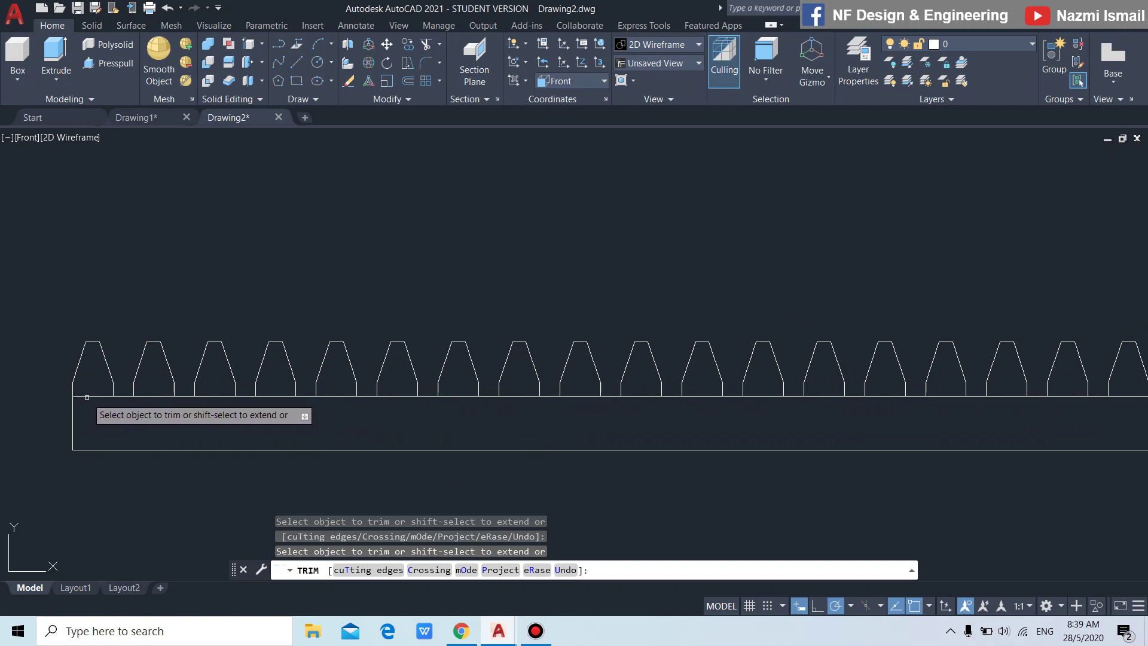
{"action": "left_click", "coordinate": [87, 397]}
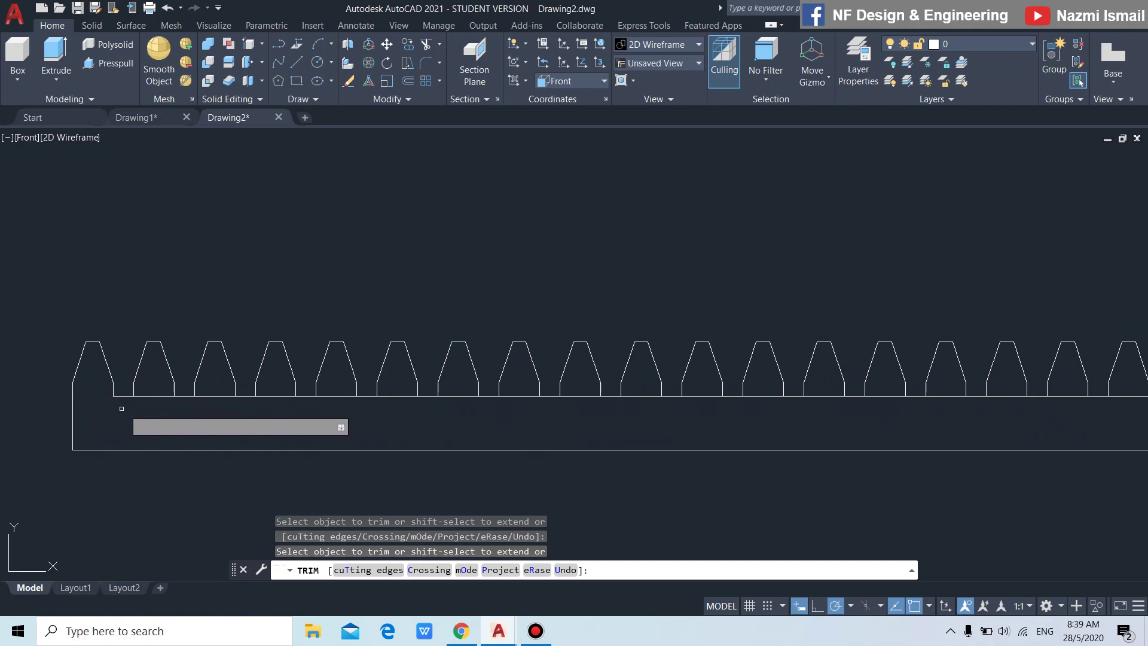
{"action": "key", "text": "Escape"}
{"action": "left_click", "coordinate": [148, 396]}
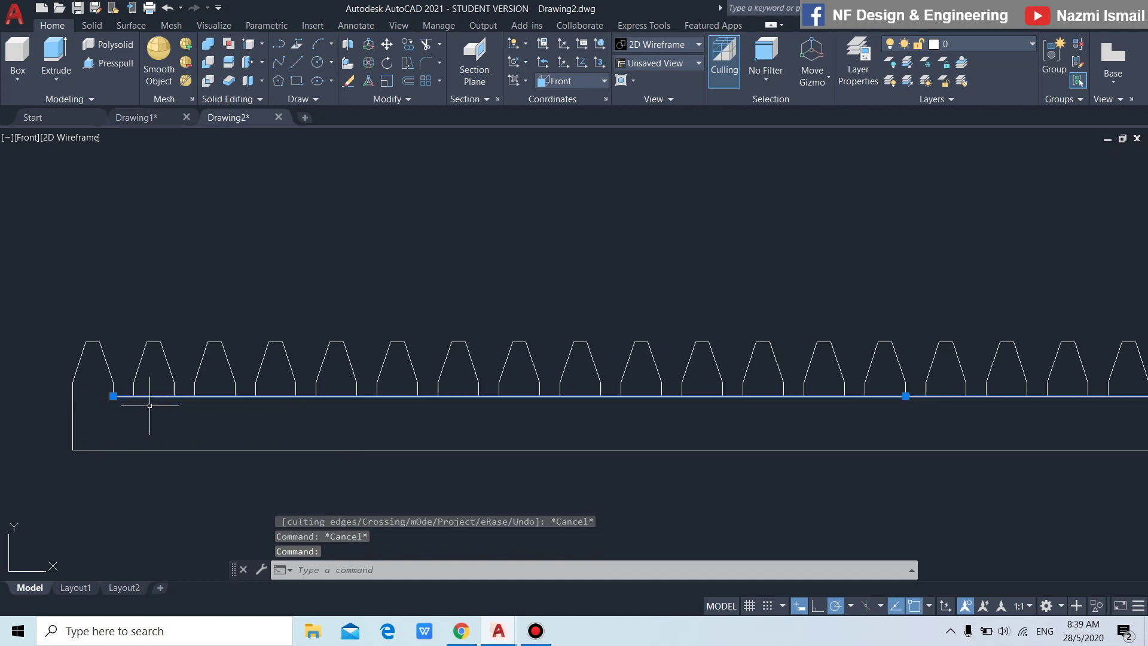
{"action": "key", "text": "Delete"}
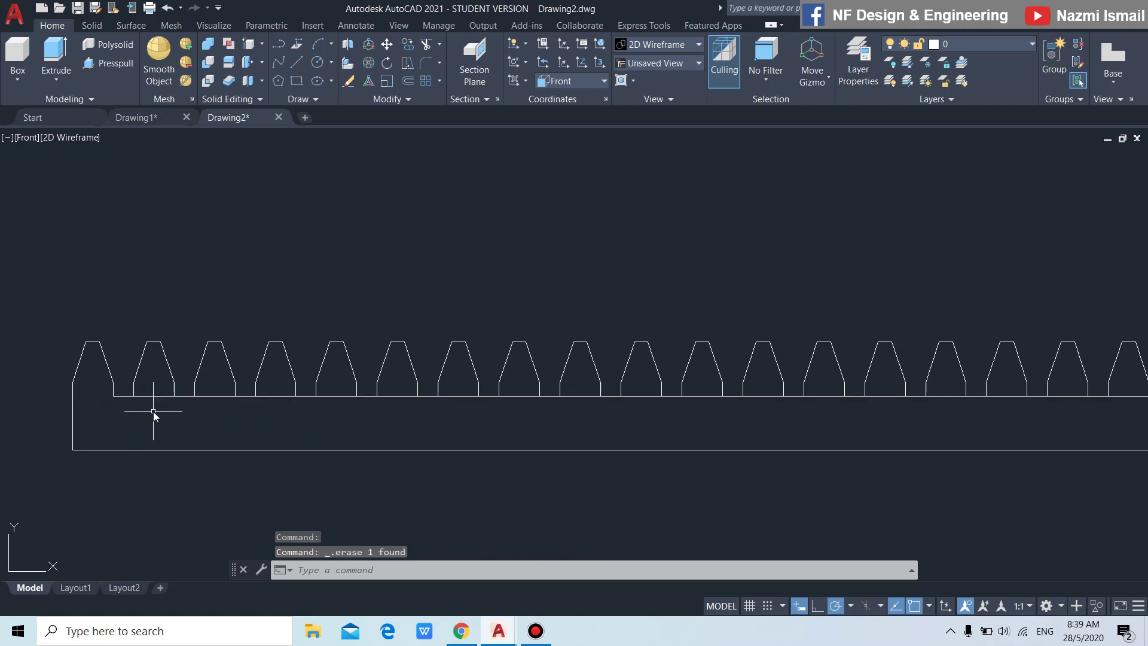
Step: Trim the baseline segments under the second through next several teeth
{"action": "type", "text": "tr"}
{"action": "key", "text": "Return"}
{"action": "left_click", "coordinate": [152, 397]}
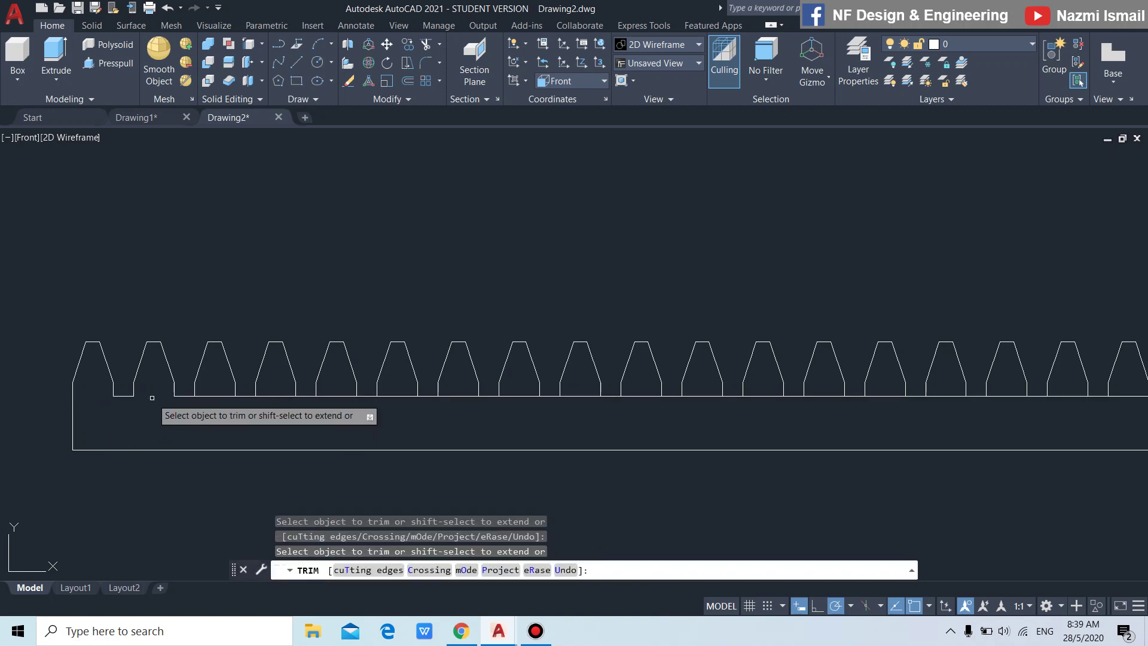
{"action": "left_click", "coordinate": [214, 397]}
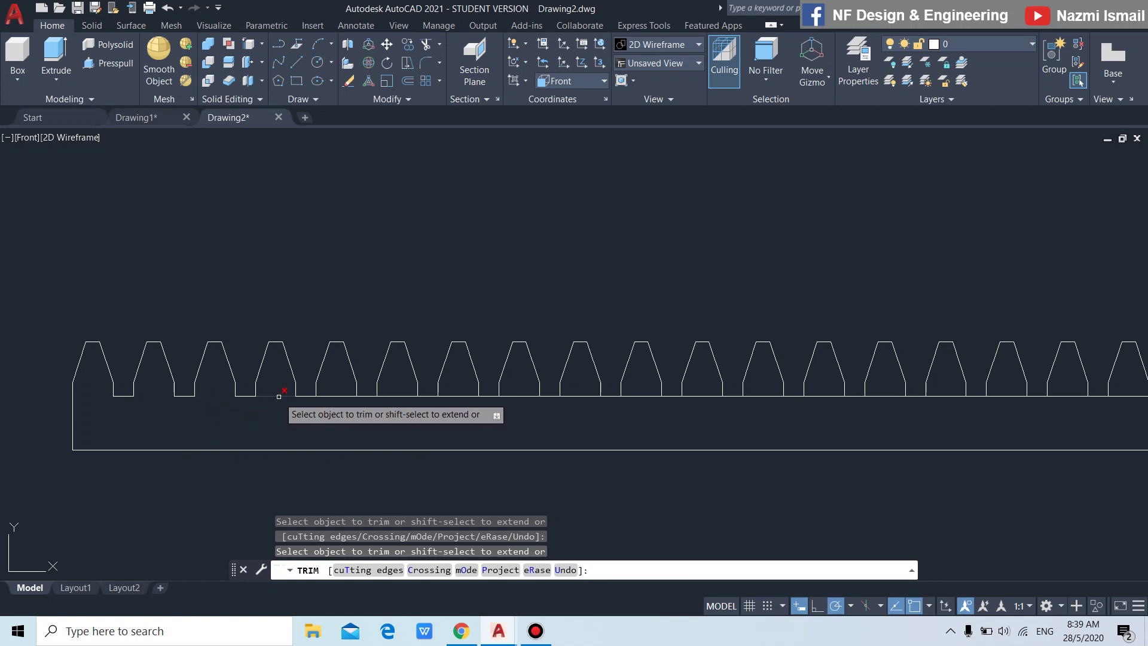
{"action": "left_click", "coordinate": [278, 396]}
{"action": "left_click", "coordinate": [335, 396]}
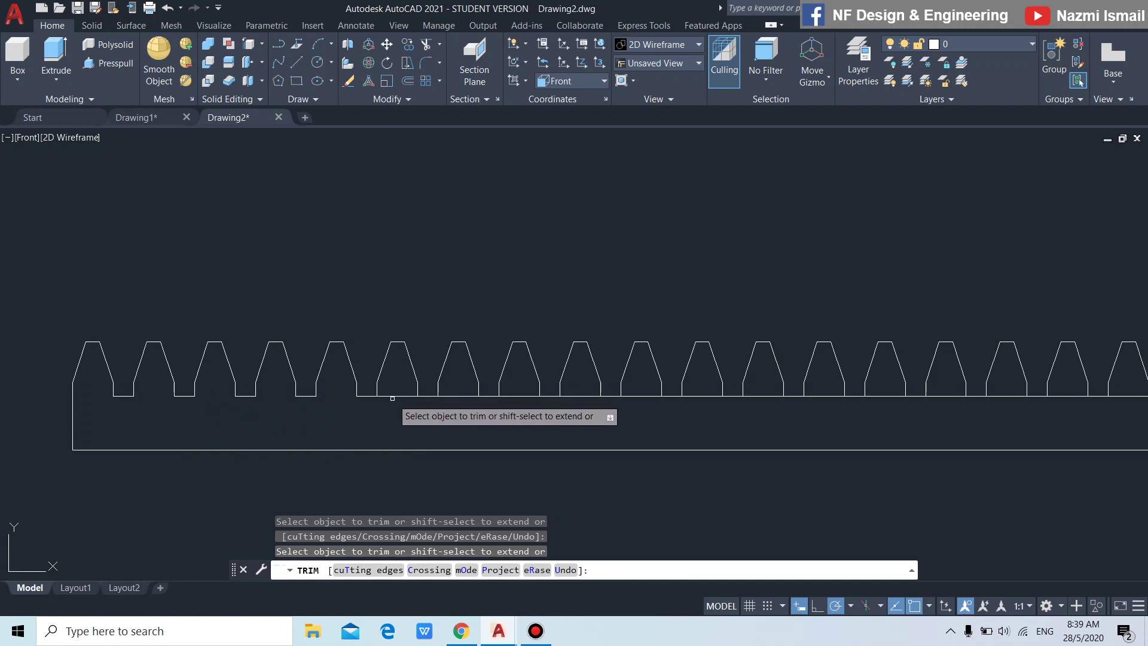
{"action": "left_click", "coordinate": [395, 397]}
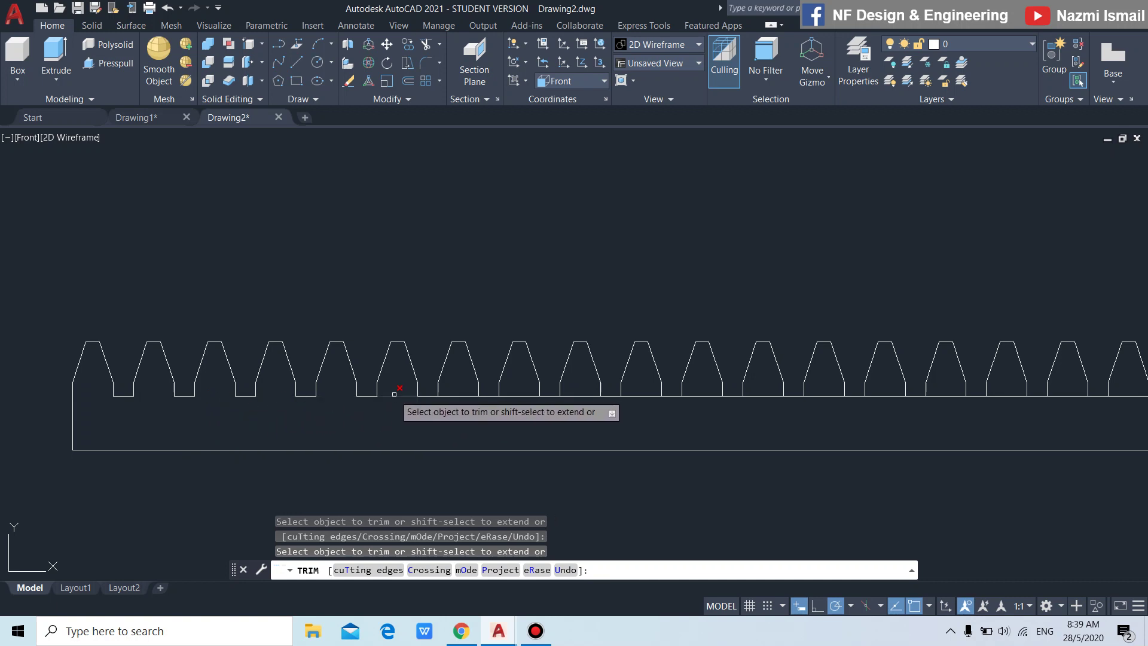
{"action": "left_click", "coordinate": [455, 395]}
{"action": "scroll", "coordinate": [421, 400], "scroll_direction": "up", "scroll_amount": 4}
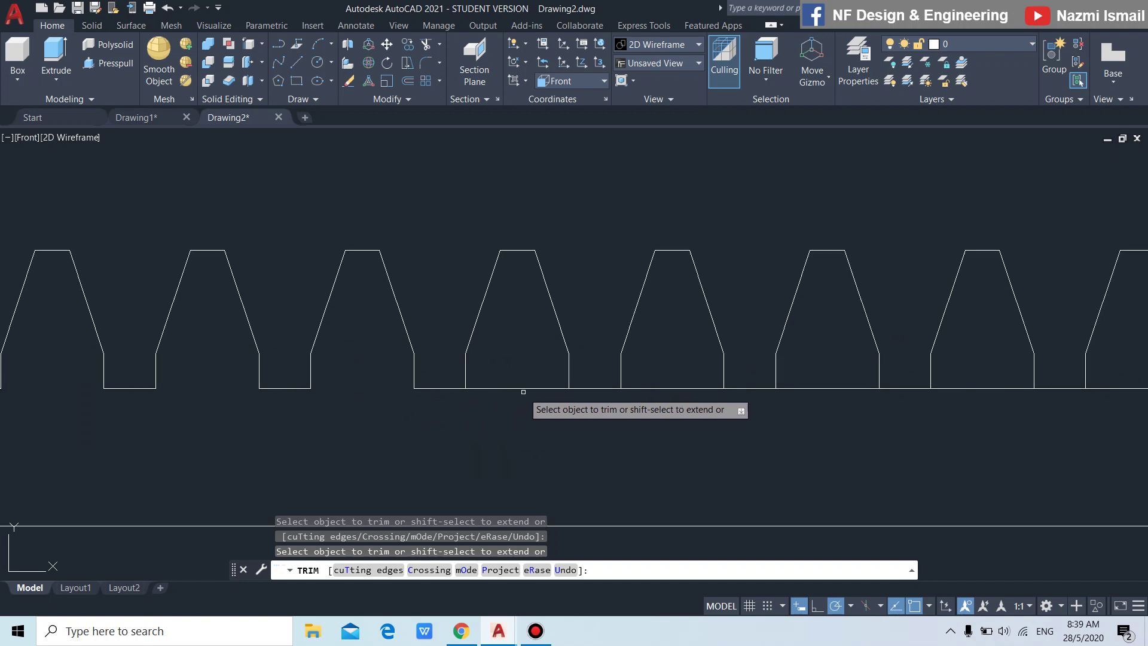
{"action": "left_click", "coordinate": [647, 388]}
{"action": "middle_click_drag", "start_coordinate": [723, 405], "coordinate": [344, 409]}
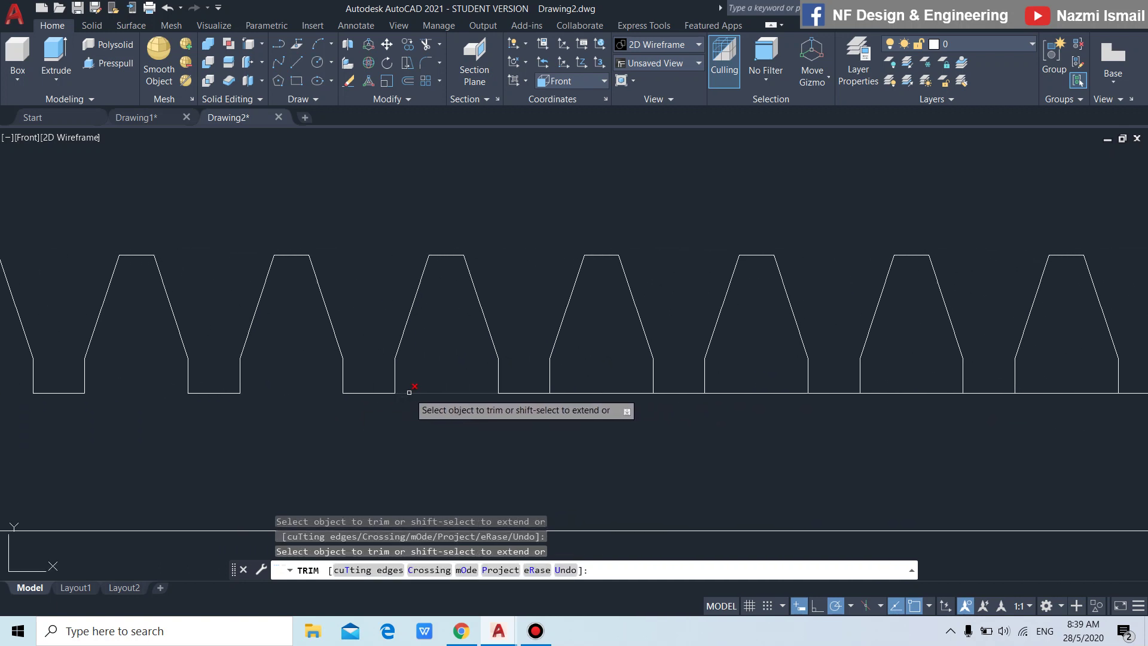
{"action": "left_click", "coordinate": [596, 395]}
Step: Trim the baseline under the teeth along the middle of the rack
{"action": "middle_click_drag", "start_coordinate": [858, 487], "coordinate": [401, 416]}
{"action": "left_click_drag", "start_coordinate": [188, 410], "coordinate": [172, 383]}
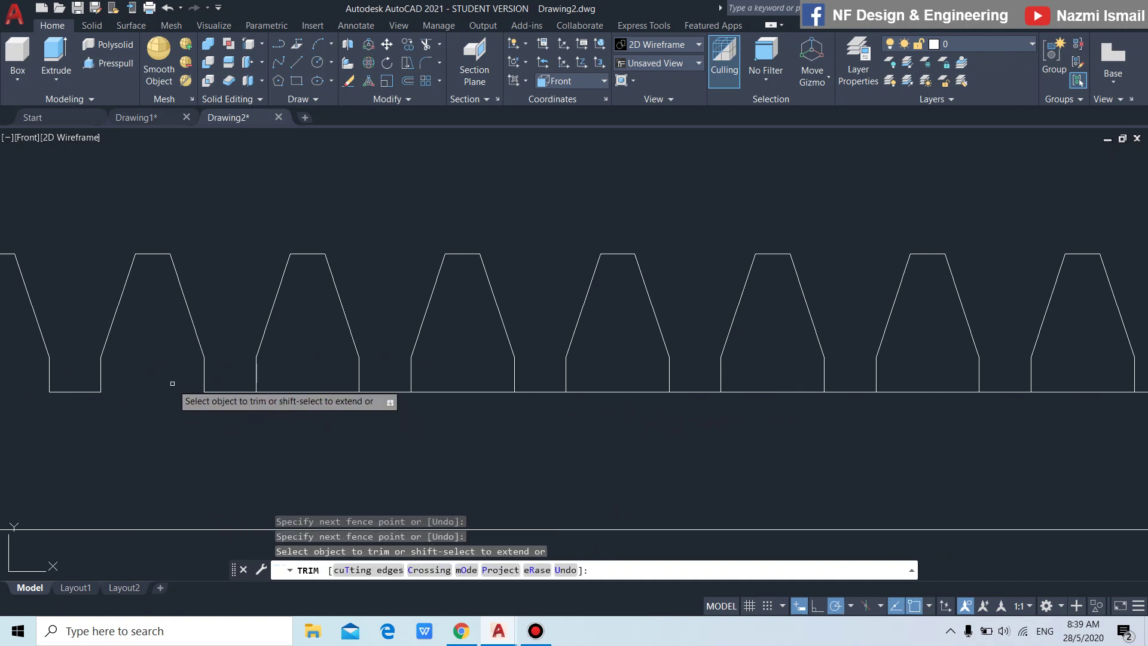
{"action": "left_click_drag", "start_coordinate": [326, 382], "coordinate": [342, 401]}
{"action": "left_click_drag", "start_coordinate": [454, 381], "coordinate": [460, 411]}
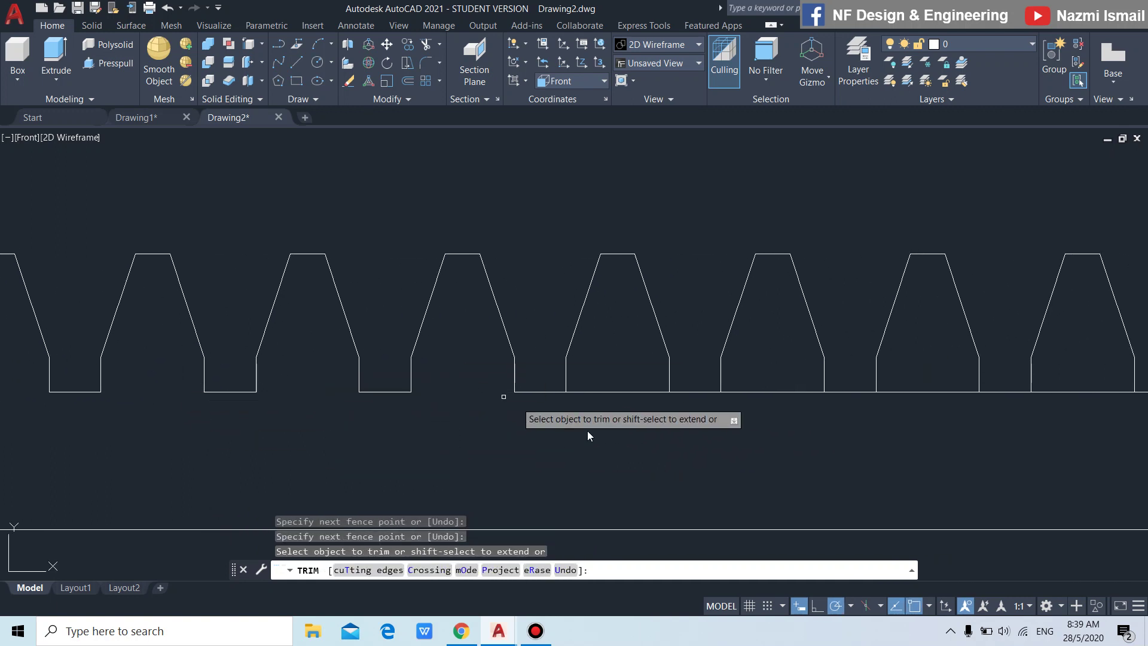
{"action": "left_click_drag", "start_coordinate": [615, 436], "coordinate": [610, 333]}
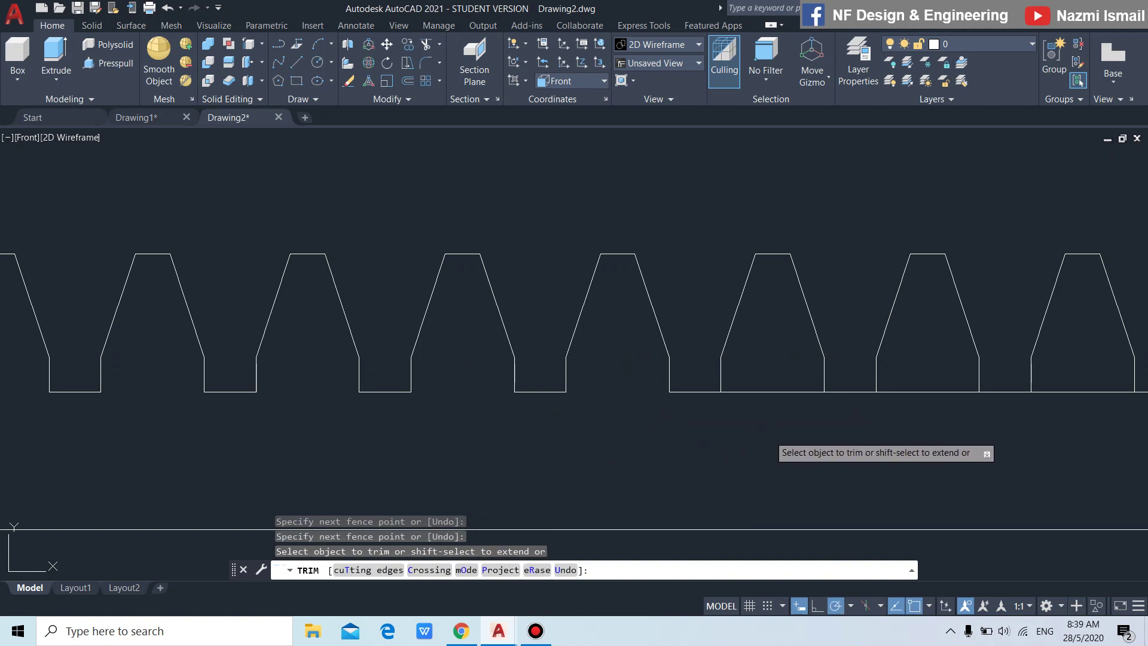
{"action": "left_click_drag", "start_coordinate": [769, 434], "coordinate": [774, 335]}
{"action": "middle_click_drag", "start_coordinate": [710, 433], "coordinate": [676, 433]}
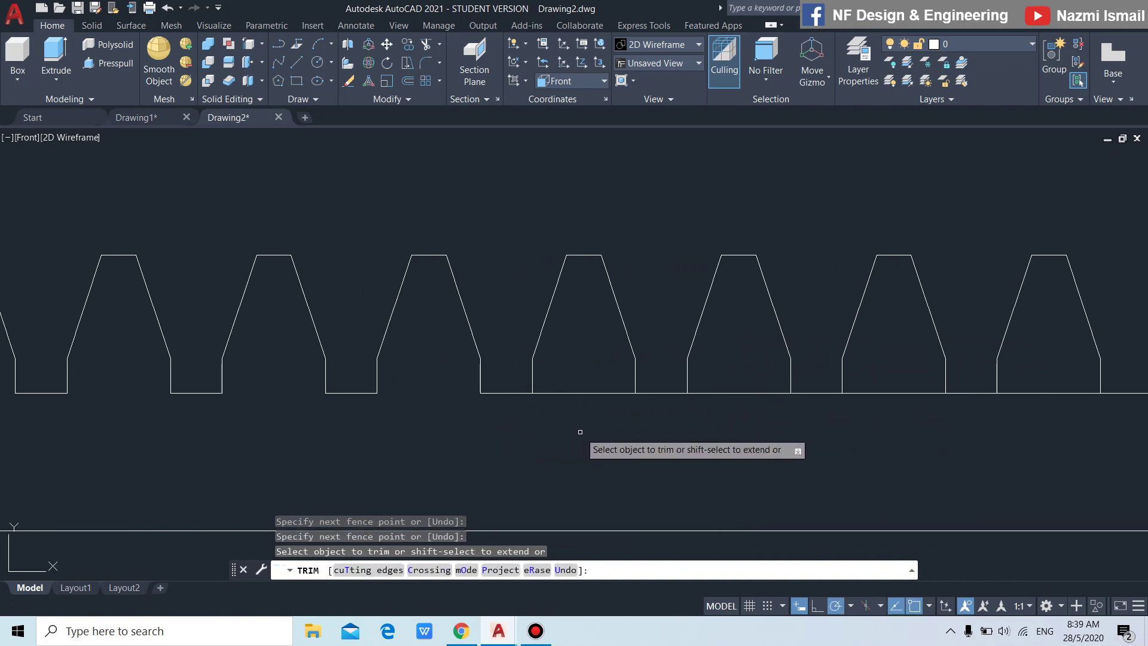
{"action": "left_click_drag", "start_coordinate": [580, 432], "coordinate": [578, 341]}
{"action": "left_click_drag", "start_coordinate": [747, 442], "coordinate": [755, 343]}
{"action": "mouse_move", "coordinate": [894, 428]}
{"action": "middle_mouse_down"}
{"action": "mouse_move", "coordinate": [870, 430]}
{"action": "mouse_move", "coordinate": [931, 449]}
{"action": "middle_mouse_up"}
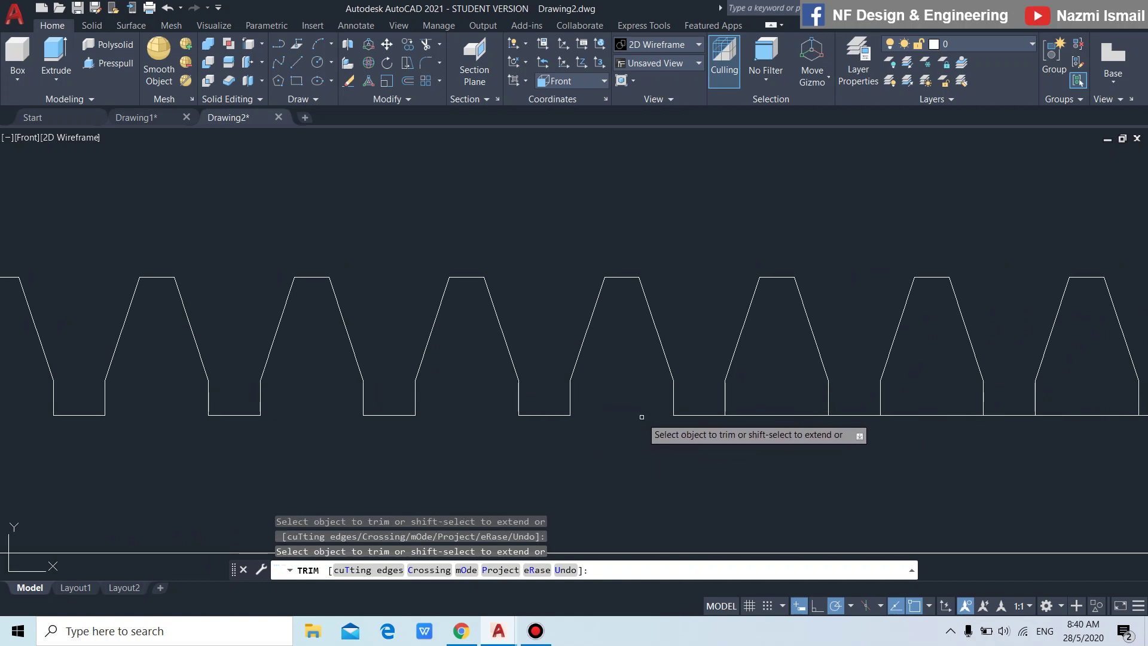
{"action": "left_click", "coordinate": [791, 415]}
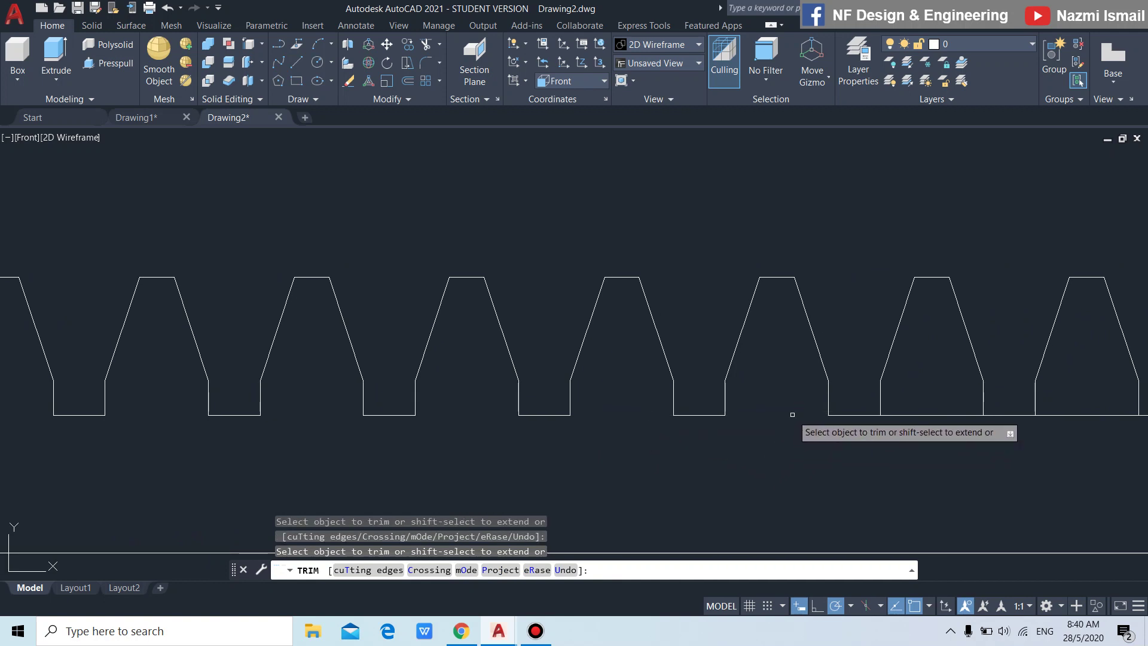
Step: Trim the baseline under the last teeth, completing the continuous notched outline
{"action": "middle_click_drag", "start_coordinate": [828, 433], "coordinate": [497, 433]}
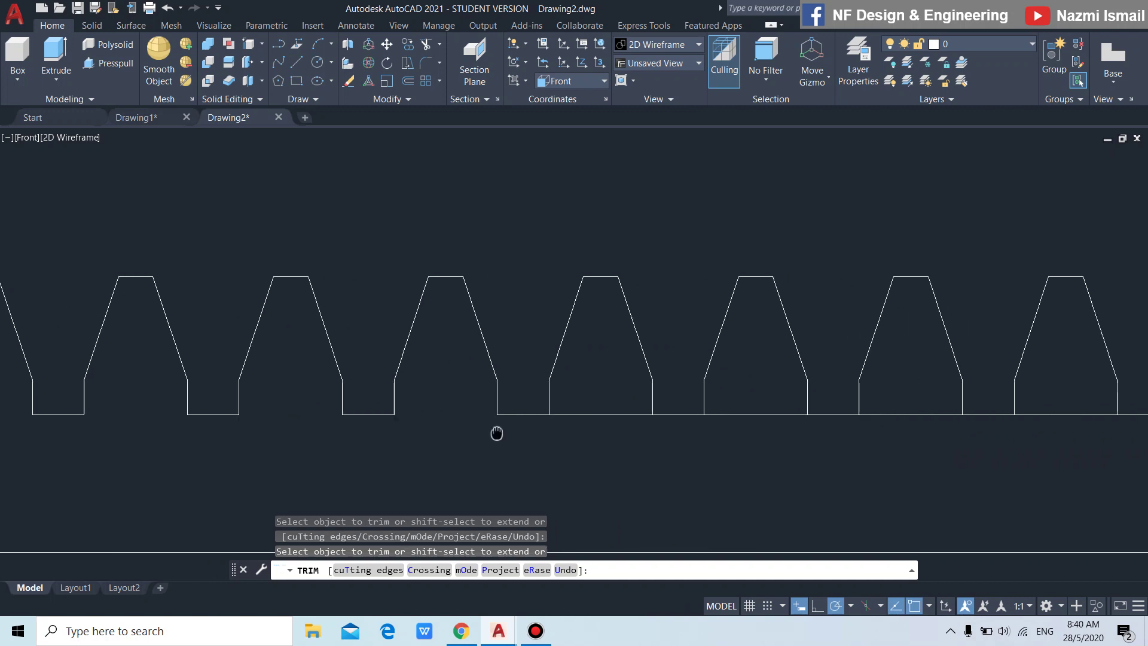
{"action": "left_click", "coordinate": [566, 414]}
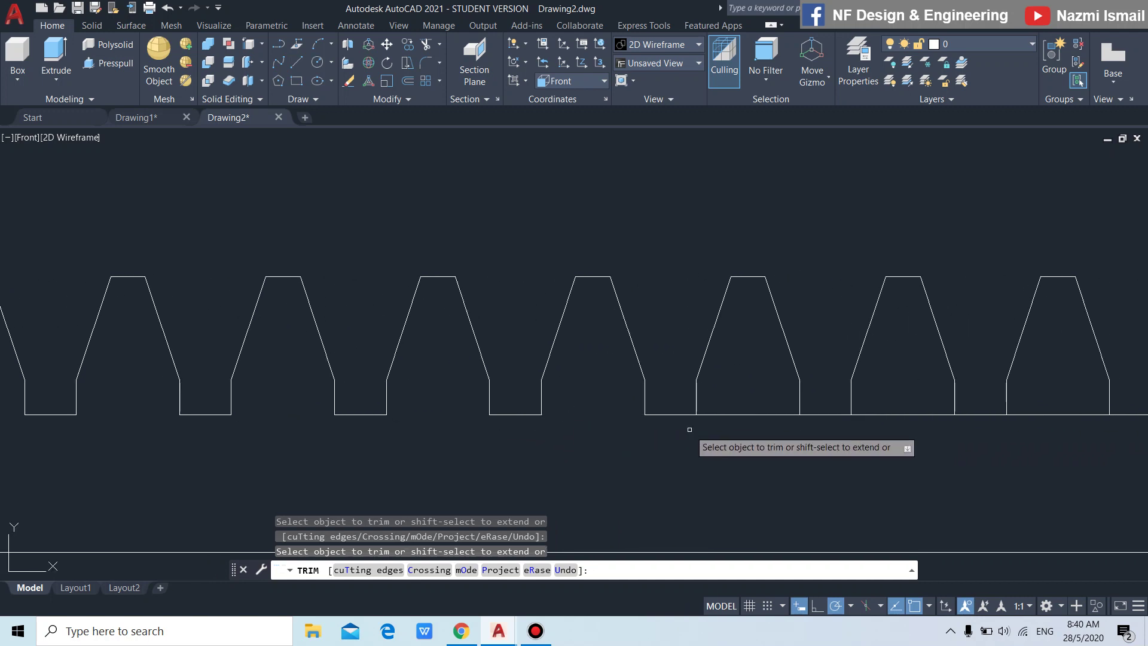
{"action": "left_click", "coordinate": [730, 415]}
{"action": "left_click", "coordinate": [884, 417]}
{"action": "middle_click_drag", "start_coordinate": [952, 426], "coordinate": [492, 437]}
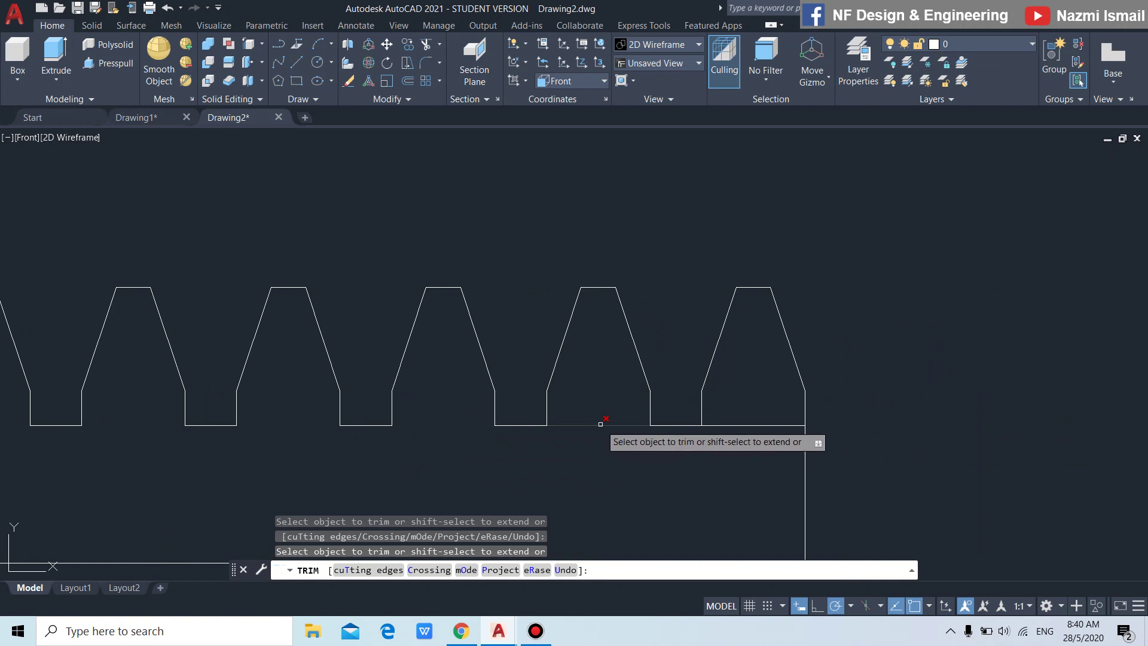
{"action": "left_click", "coordinate": [601, 424]}
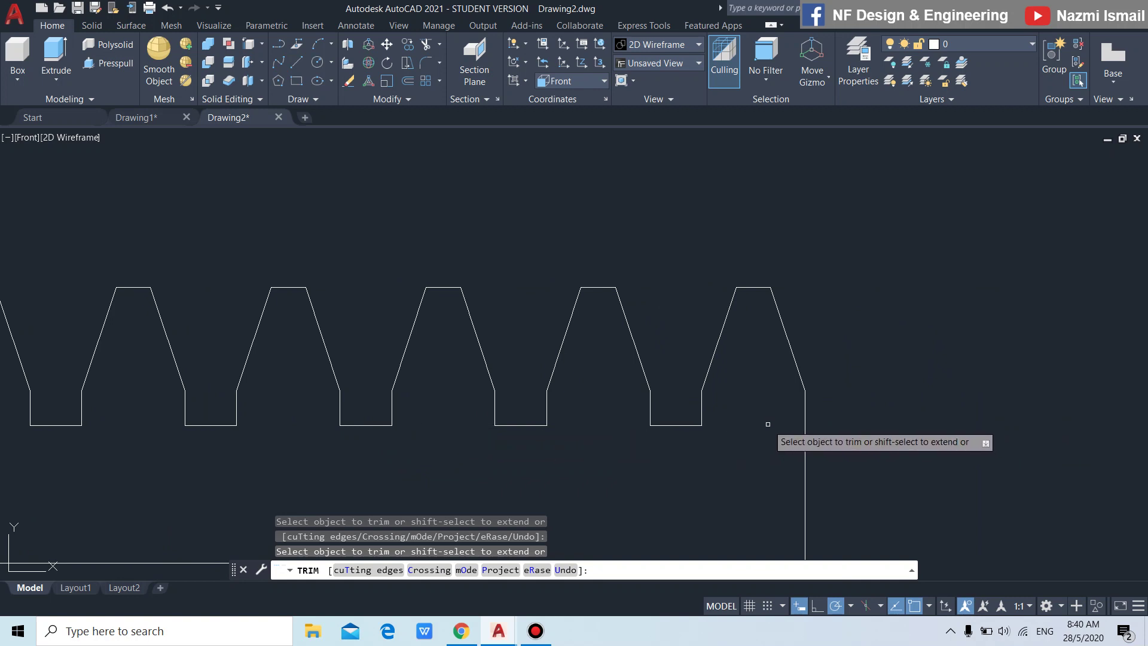
{"action": "key", "text": "Return"}
{"action": "scroll", "coordinate": [795, 467], "scroll_direction": "down", "scroll_amount": 2}
{"action": "scroll", "coordinate": [790, 444], "scroll_direction": "down", "scroll_amount": 5}
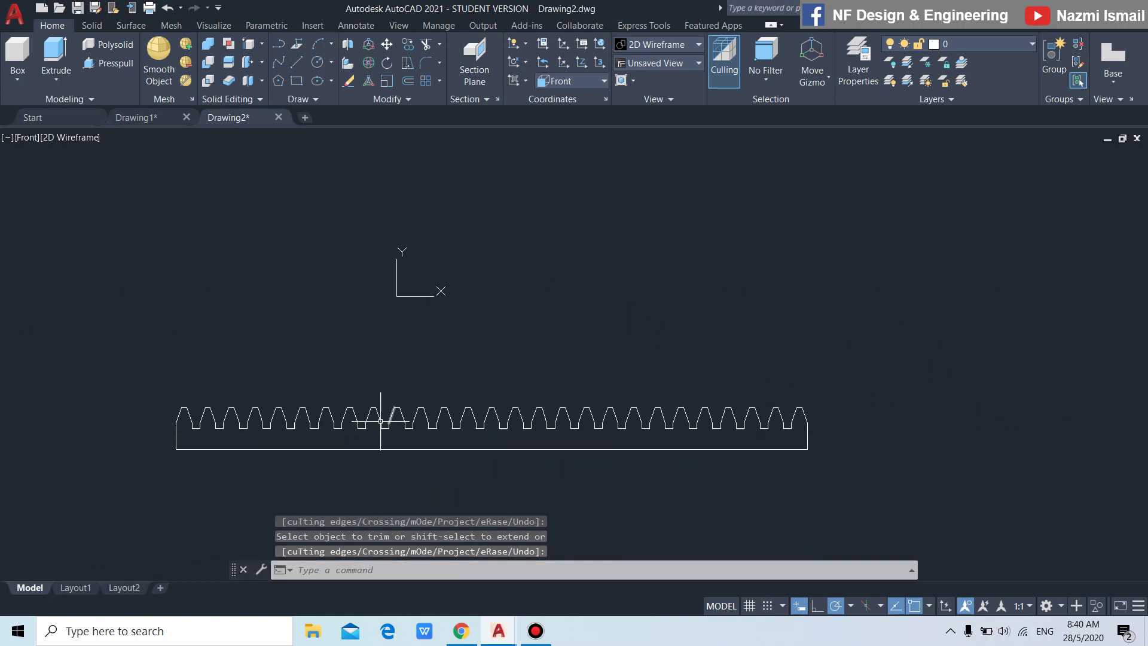
{"action": "scroll", "coordinate": [381, 421], "scroll_direction": "up", "scroll_amount": 2}
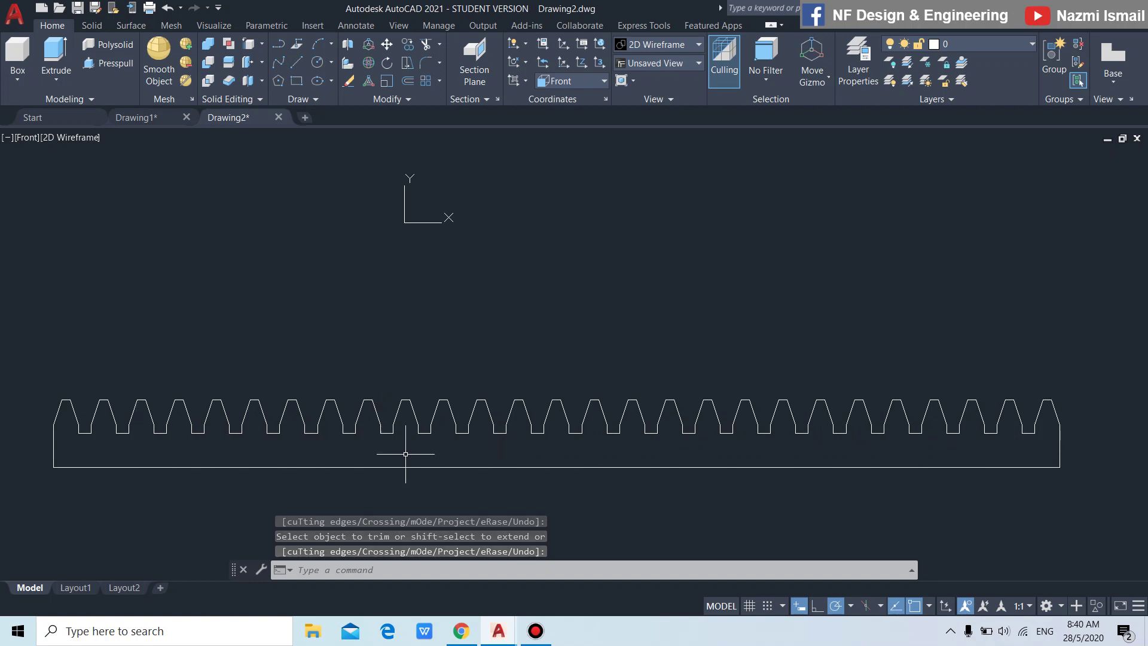
Step: Draw a radius-70 circle centred in the free space above the rack
{"action": "middle_click_drag", "start_coordinate": [674, 367], "coordinate": [676, 427]}
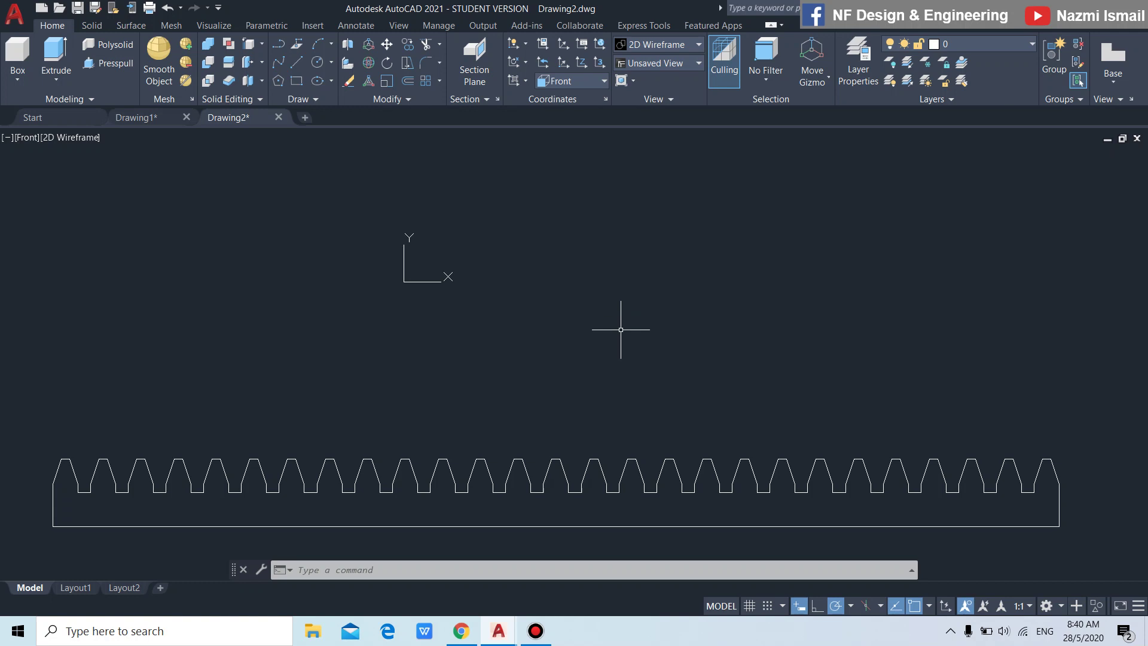
{"action": "middle_click_drag", "start_coordinate": [626, 318], "coordinate": [622, 329]}
{"action": "type", "text": "C"}
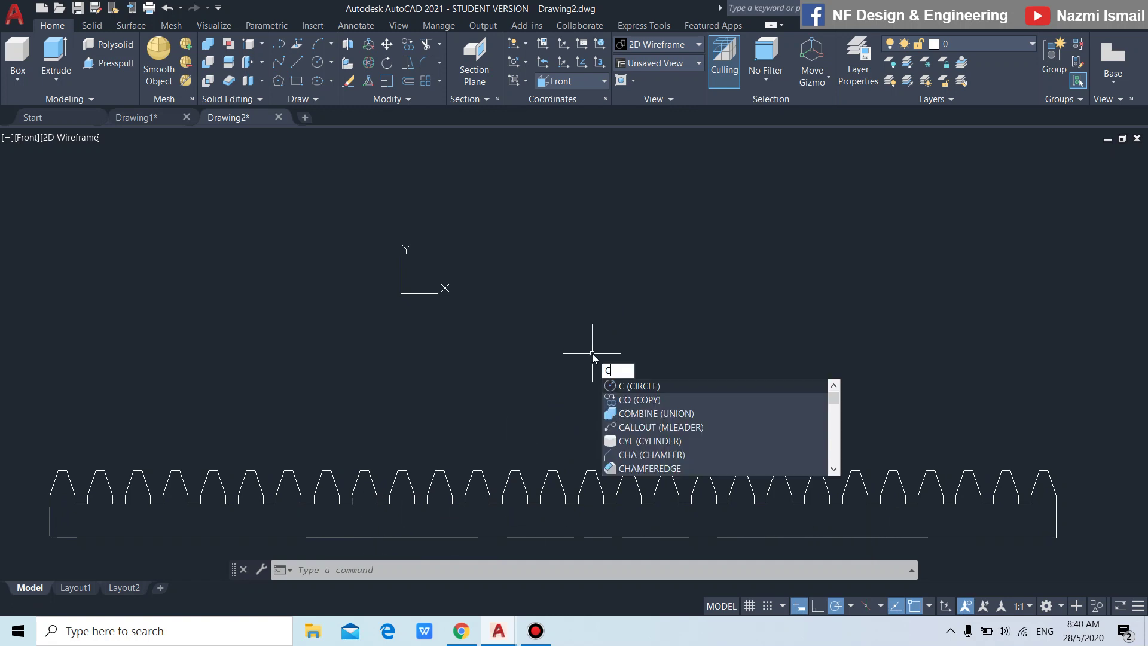
{"action": "key", "text": "Return"}
{"action": "left_click", "coordinate": [546, 291]}
{"action": "type", "text": "70"}
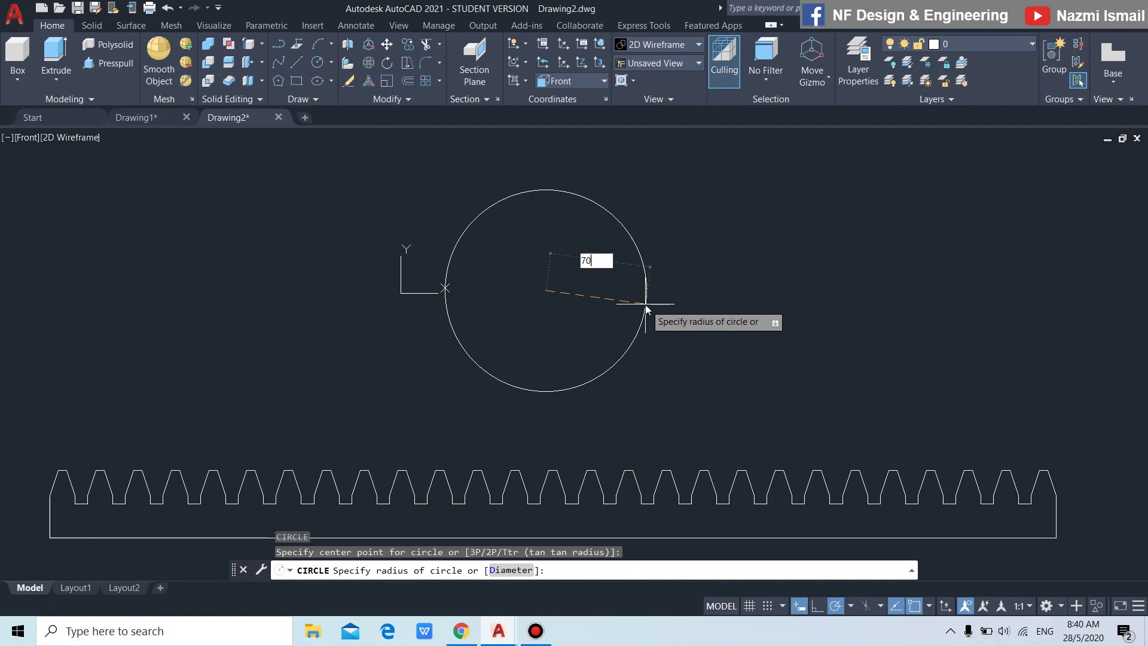
{"action": "key", "text": "Return"}
{"action": "type", "text": "CO"}
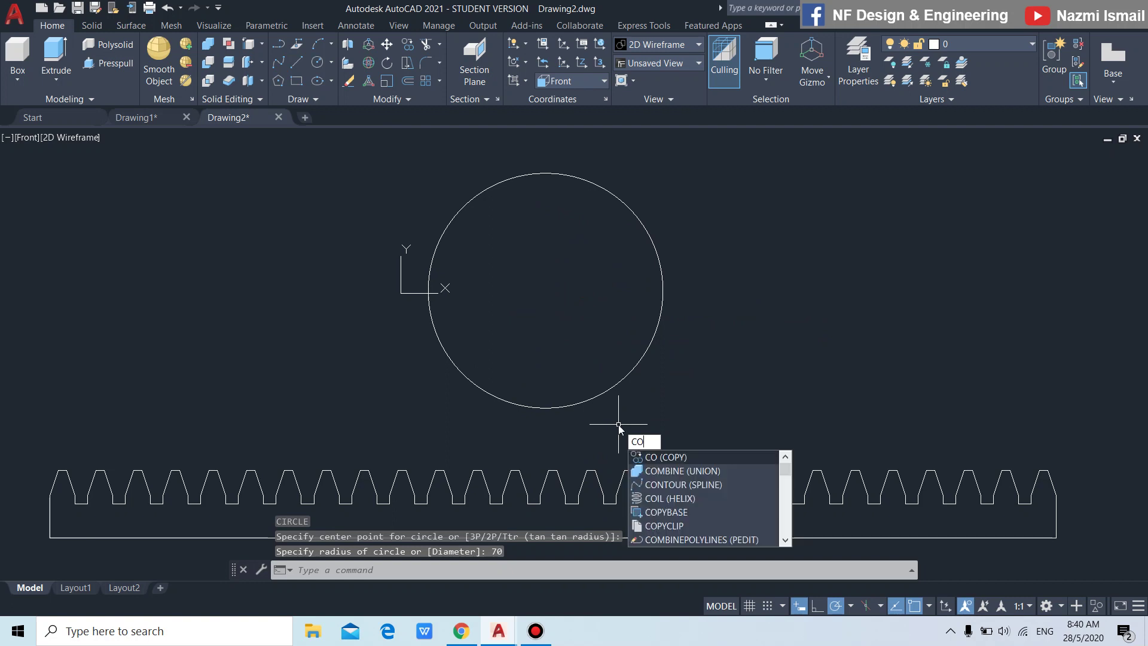
Step: Copy one rack tooth from its top midpoint to the circle's top quadrant
{"action": "key", "text": "Return"}
{"action": "scroll", "coordinate": [550, 514], "scroll_direction": "up", "scroll_amount": 4}
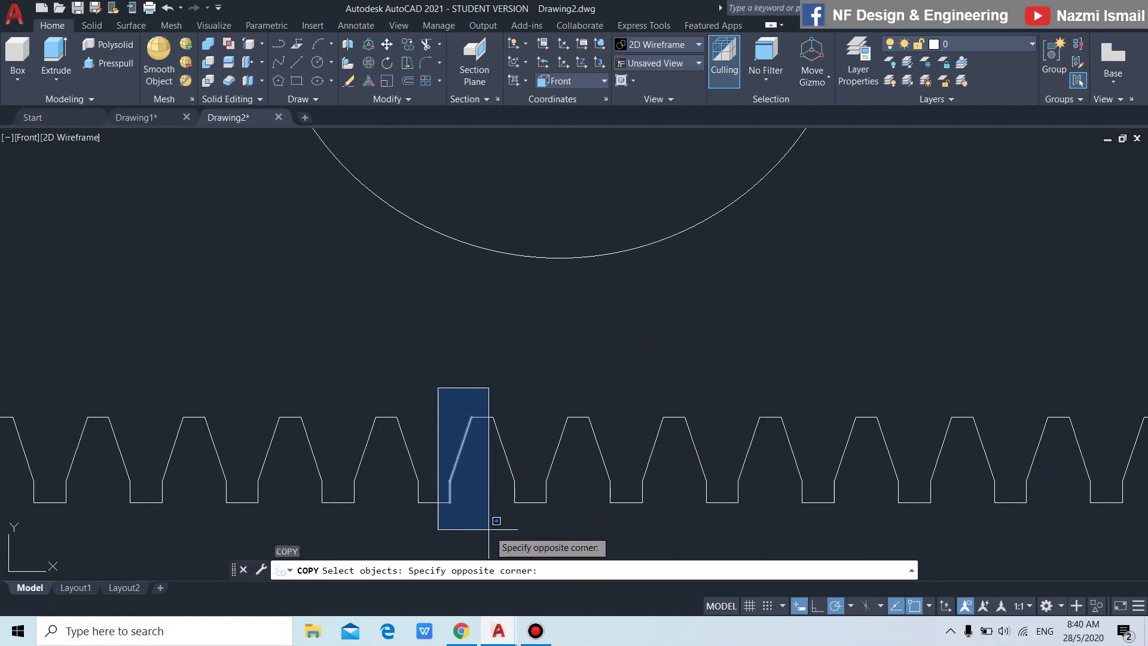
{"action": "left_click", "coordinate": [531, 532]}
{"action": "key", "text": "Return"}
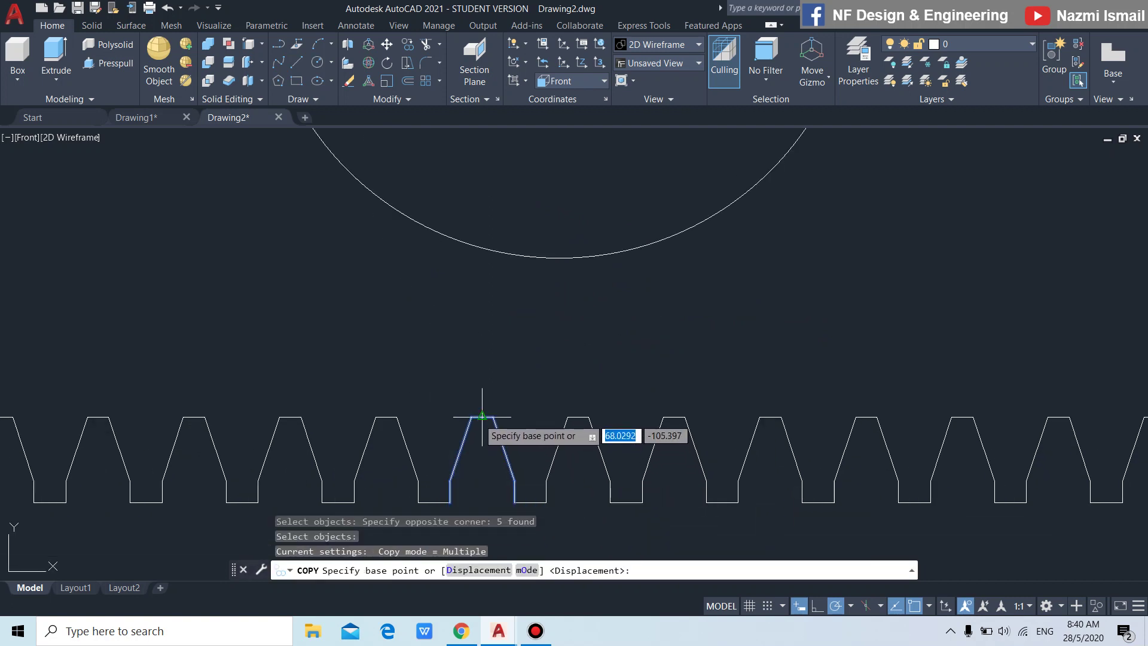
{"action": "left_click", "coordinate": [482, 416]}
{"action": "scroll", "coordinate": [482, 416], "scroll_direction": "down", "scroll_amount": 4}
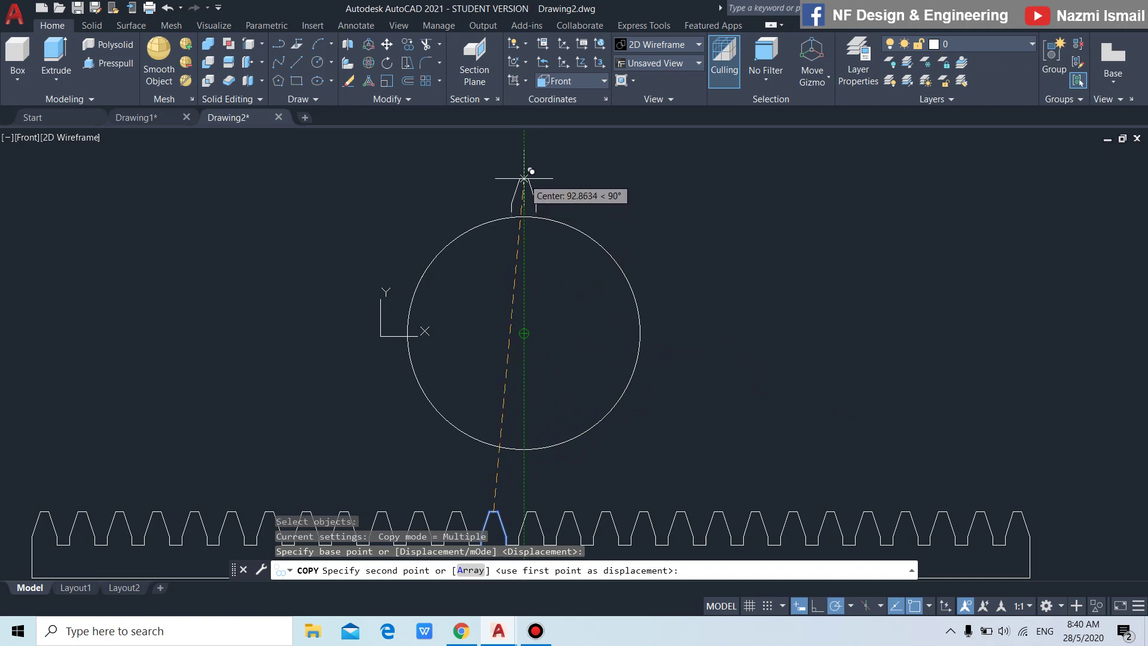
{"action": "left_click", "coordinate": [524, 178]}
{"action": "key", "text": "Return"}
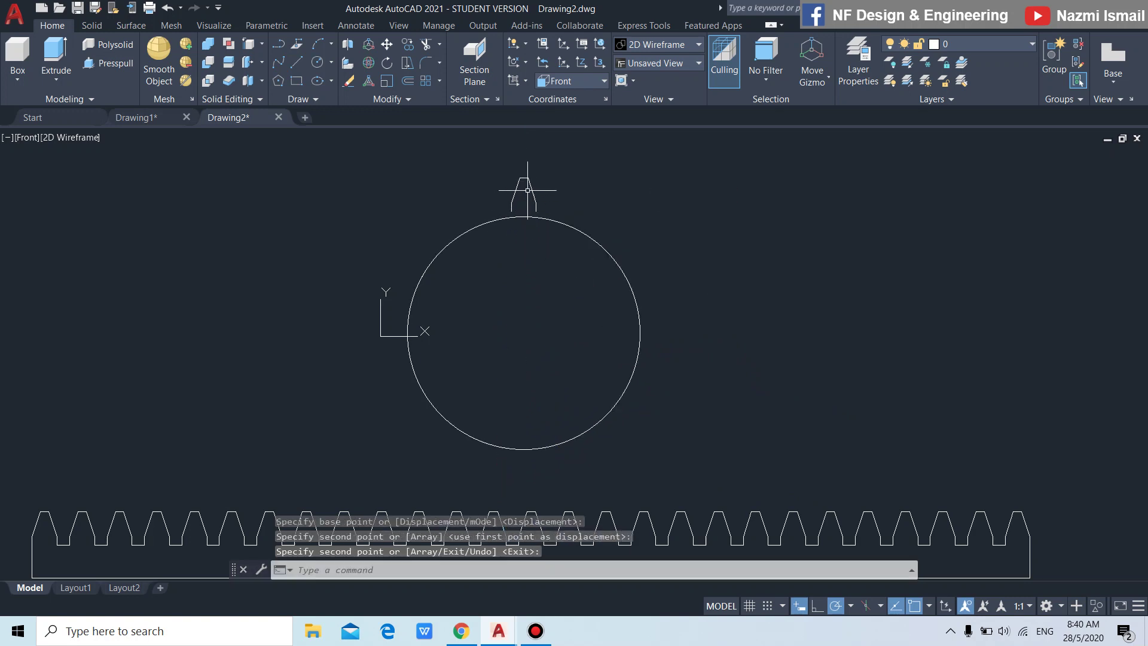
Step: Move the copied tooth down so its base sits on the circle
{"action": "scroll", "coordinate": [527, 190], "scroll_direction": "up", "scroll_amount": 5}
{"action": "type", "text": "m"}
{"action": "key", "text": "Return"}
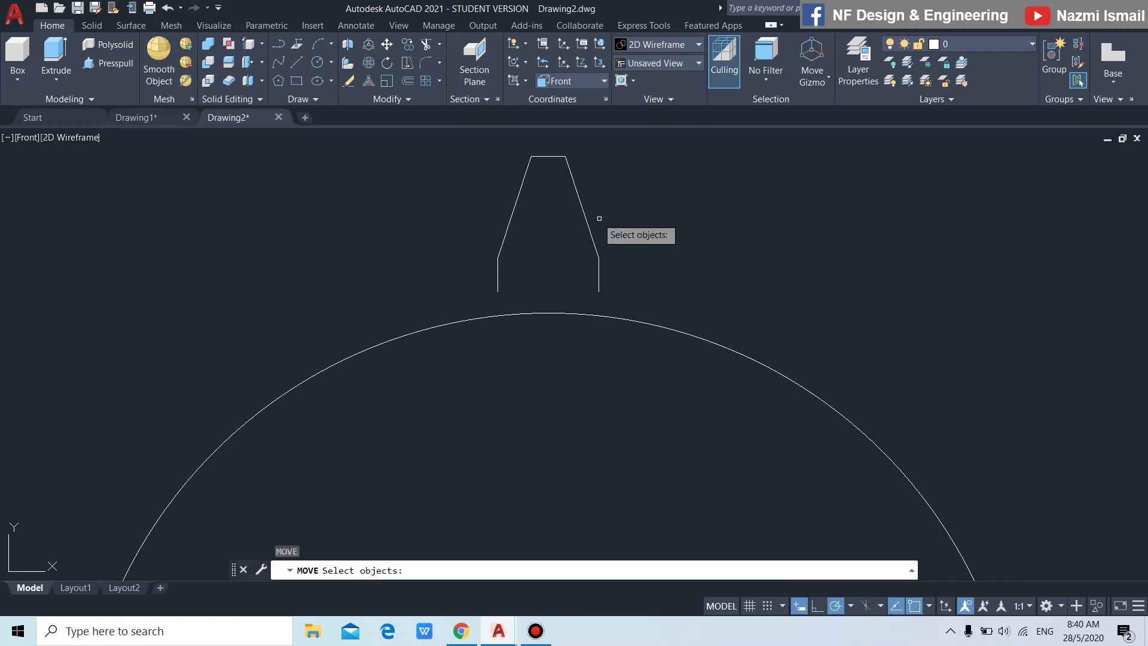
{"action": "left_click", "coordinate": [462, 144]}
{"action": "left_click", "coordinate": [658, 301]}
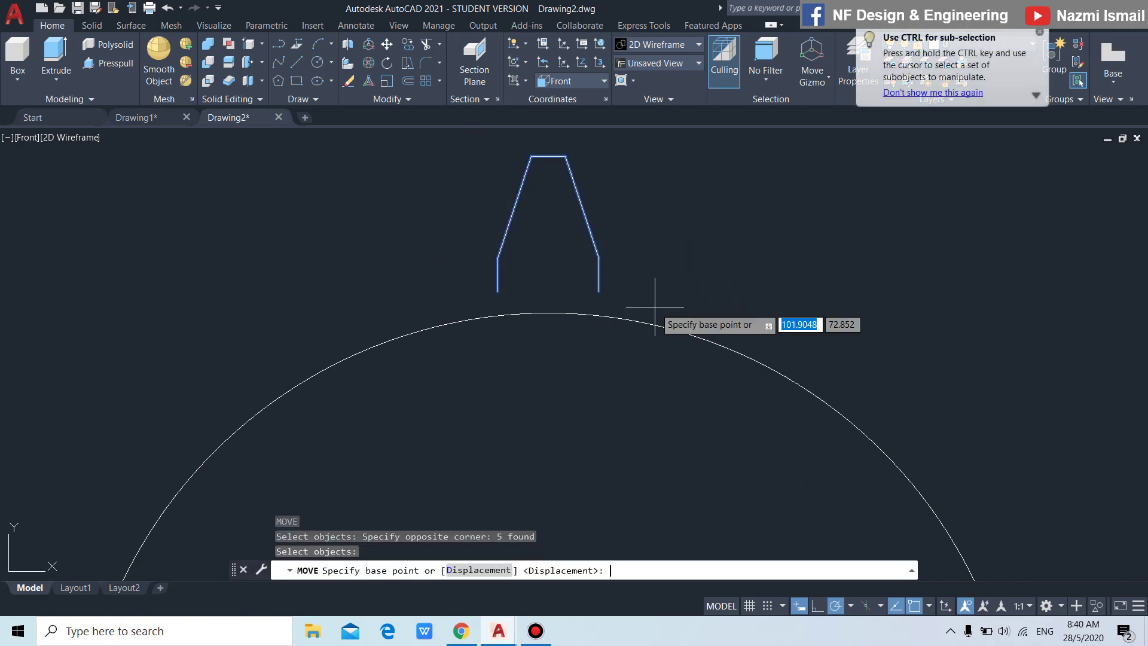
{"action": "left_click", "coordinate": [599, 291]}
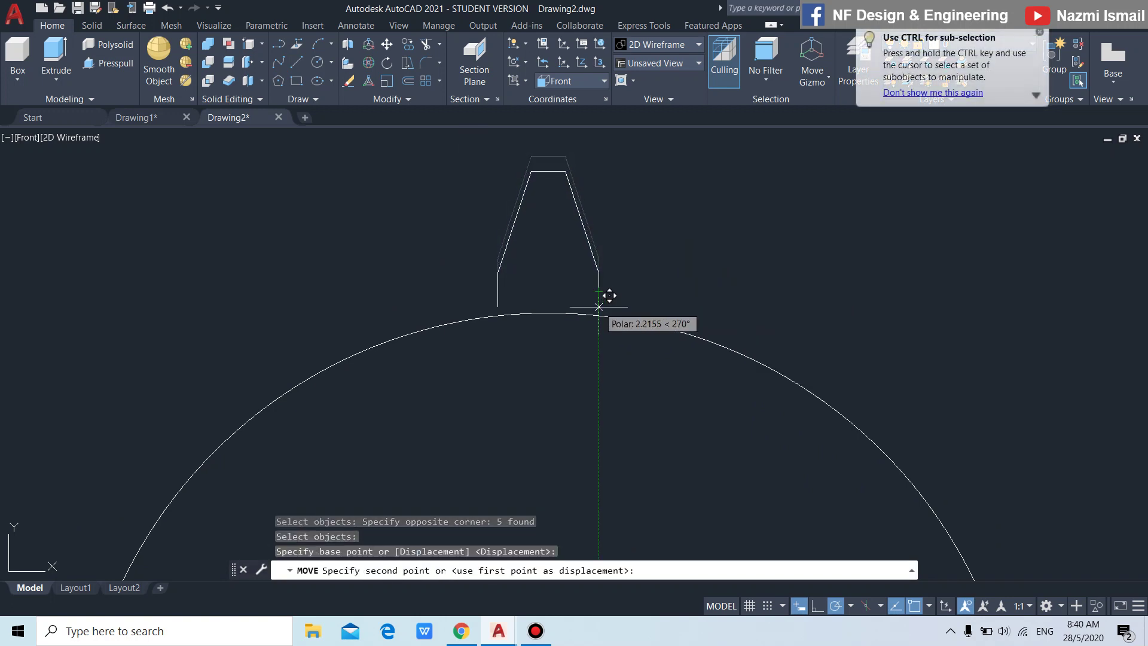
{"action": "left_click", "coordinate": [598, 315]}
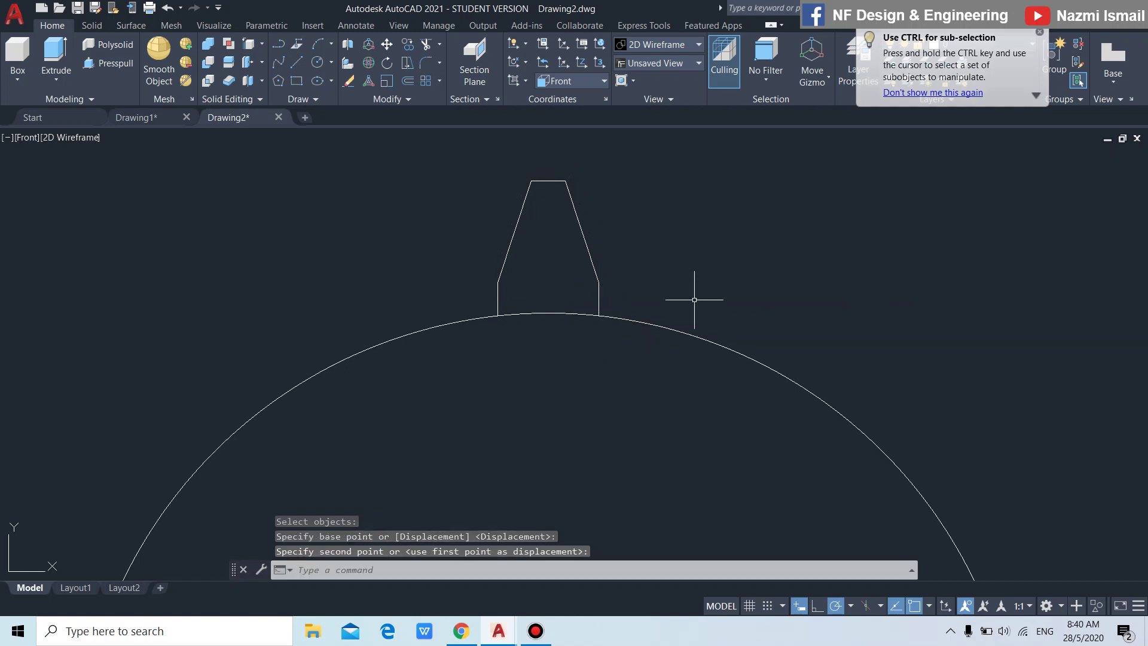
{"action": "scroll", "coordinate": [579, 203], "scroll_direction": "down", "scroll_amount": 5}
{"action": "type", "text": "AR"}
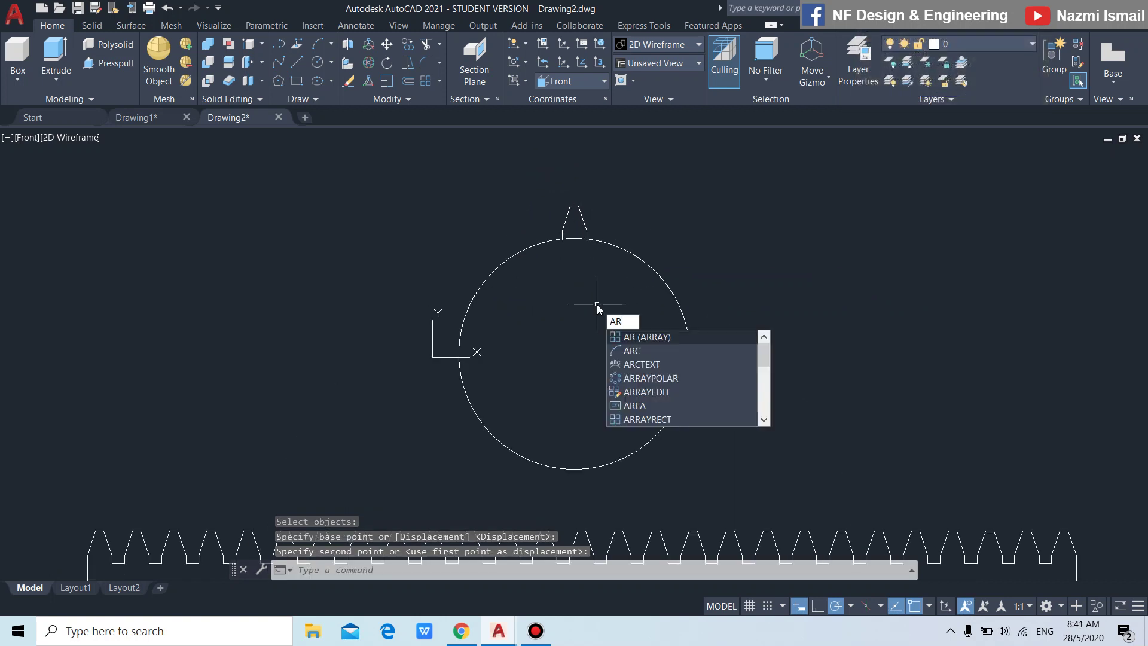
{"action": "key", "text": "Return"}
Step: Polar-array the single tooth 23 times around the radius-70 circle's centre
{"action": "left_click", "coordinate": [551, 194]}
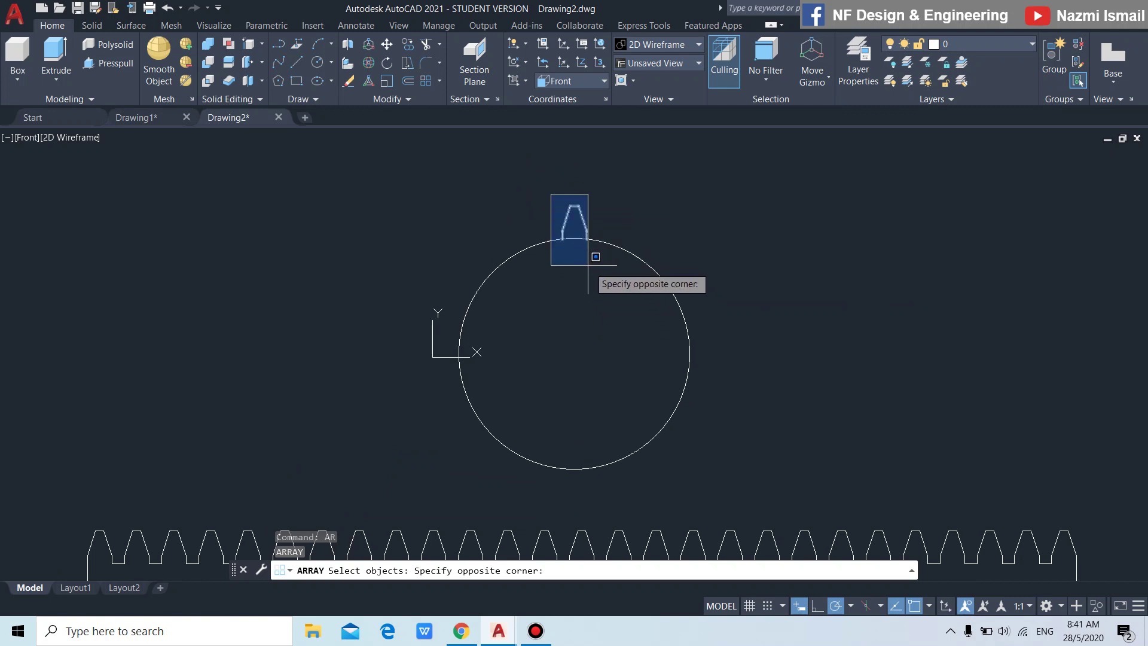
{"action": "left_click", "coordinate": [588, 265]}
{"action": "key", "text": "Return"}
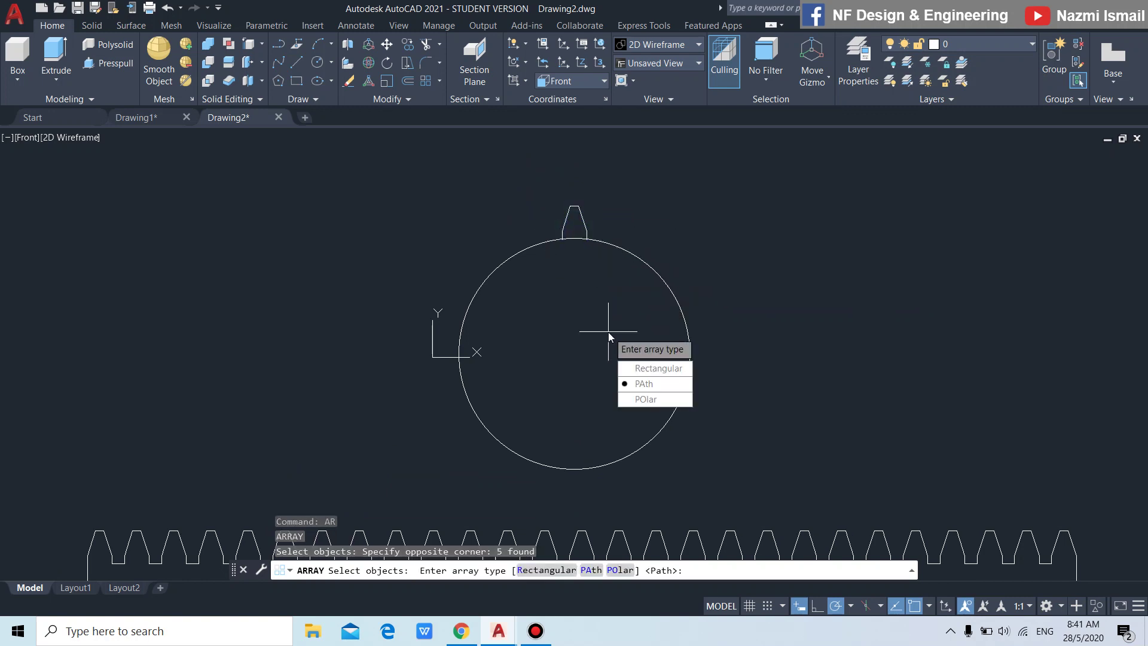
{"action": "left_click", "coordinate": [646, 405]}
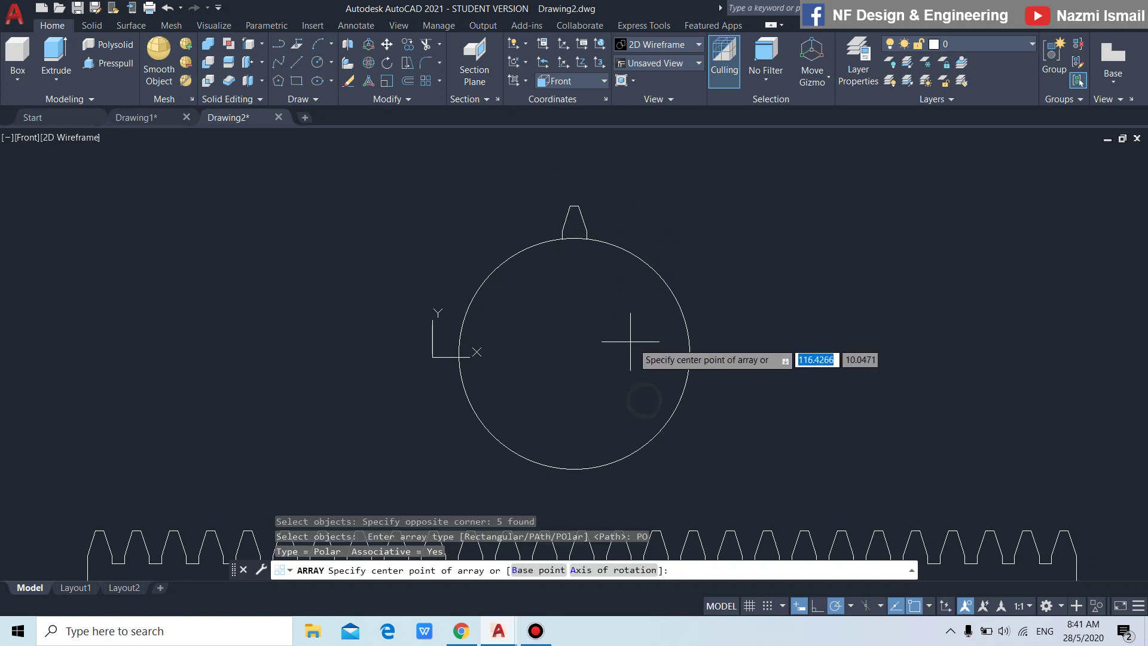
{"action": "left_click", "coordinate": [574, 353]}
{"action": "type", "text": "23"}
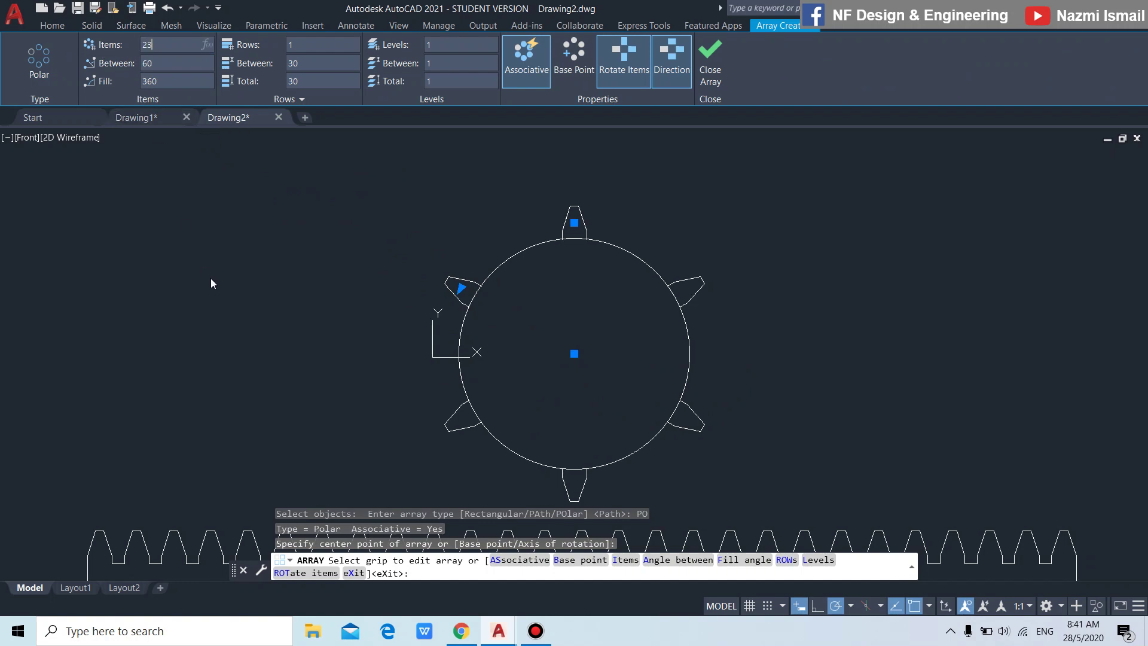
{"action": "key", "text": "Return"}
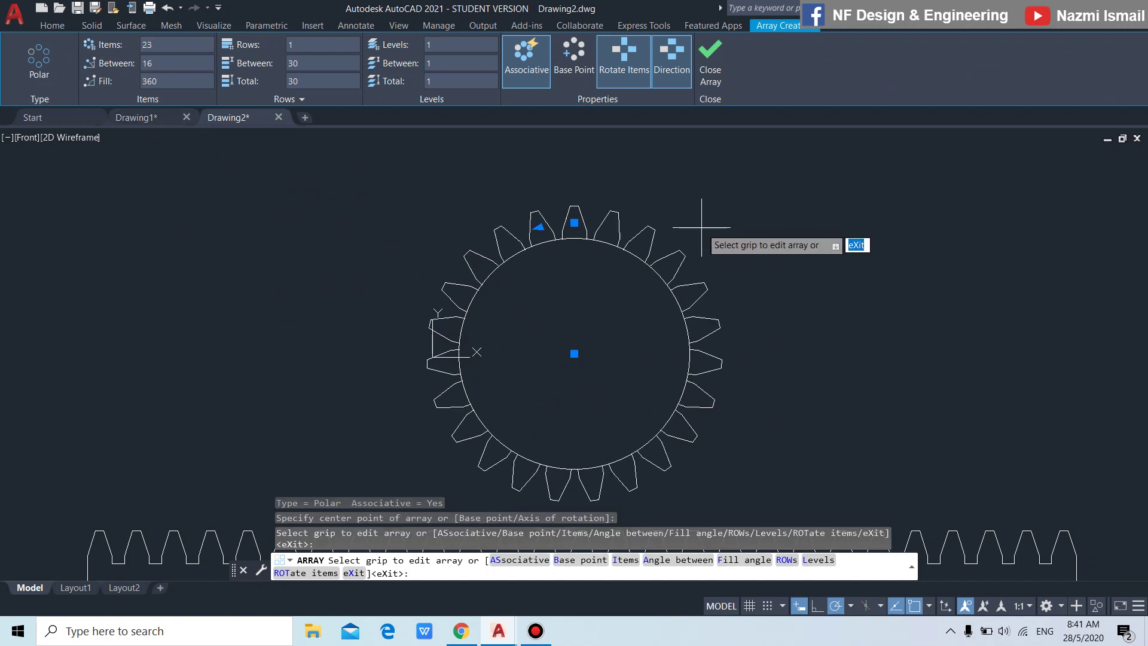
{"action": "scroll", "coordinate": [664, 310], "scroll_direction": "down", "scroll_amount": 2}
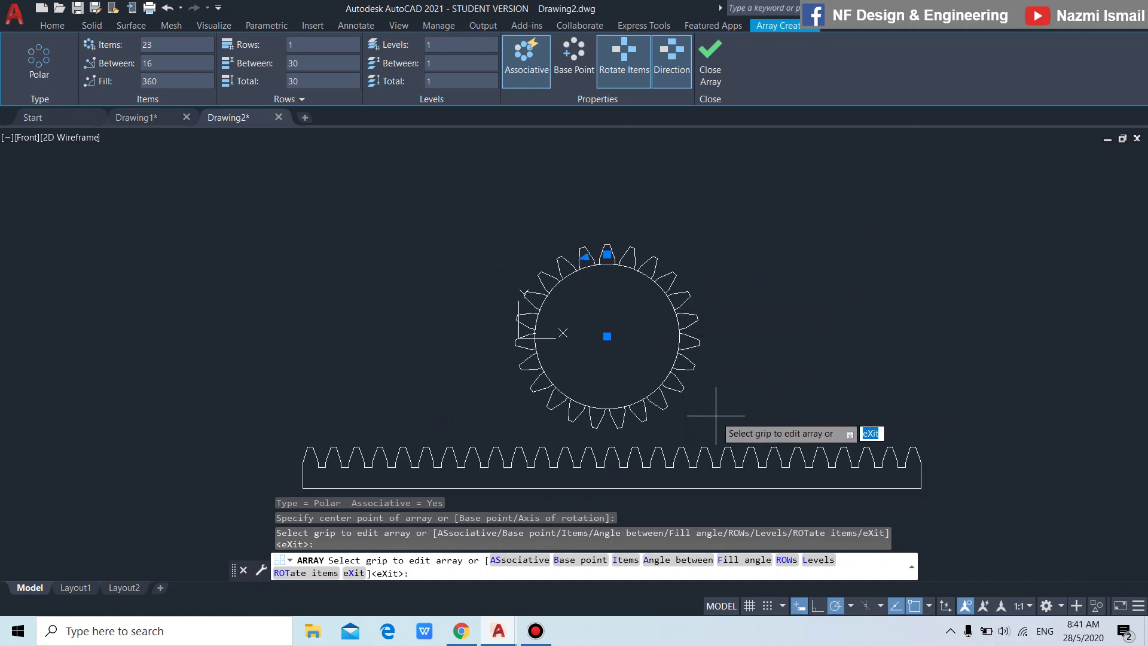
{"action": "scroll", "coordinate": [720, 380], "scroll_direction": "up", "scroll_amount": 2}
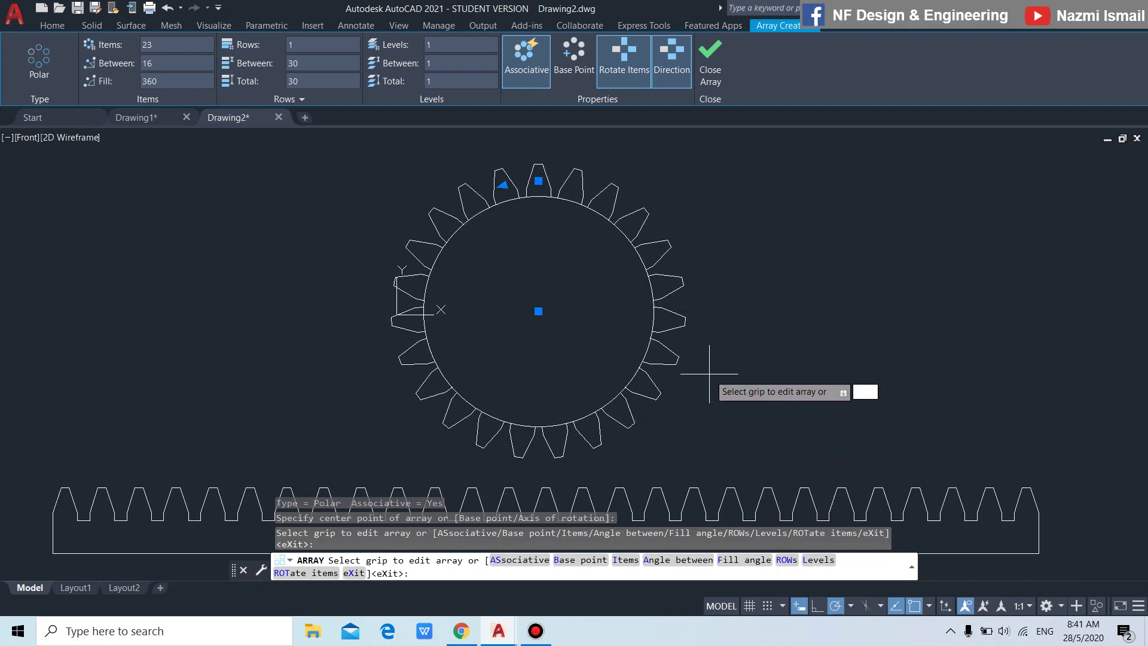
{"action": "key", "text": "Return"}
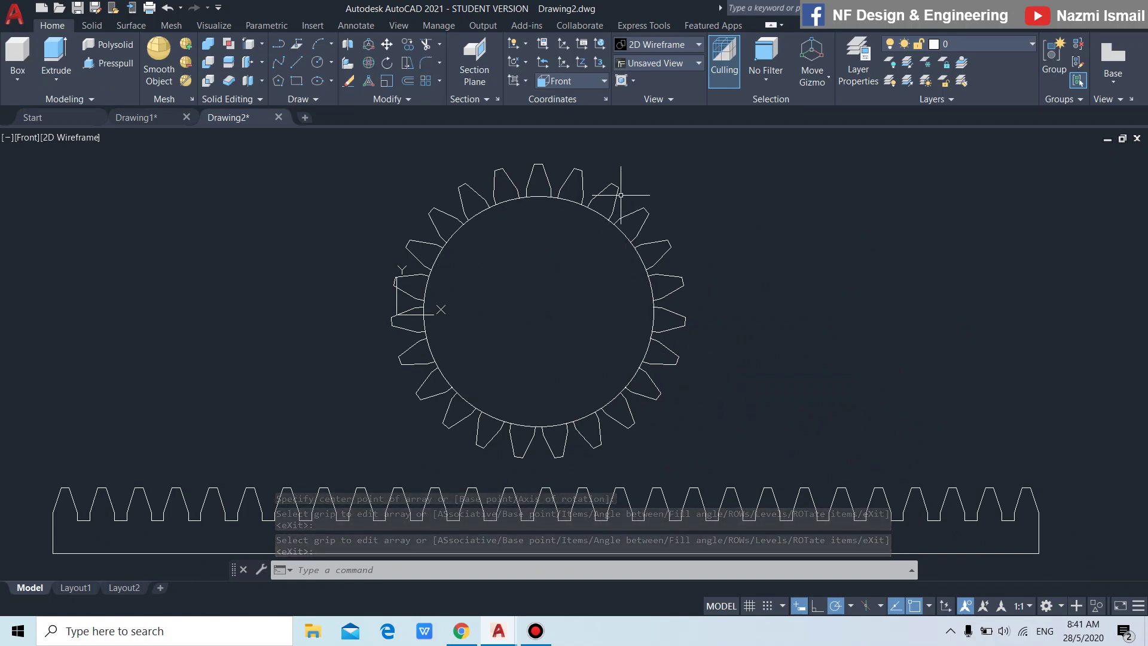
Step: Explode the tooth array with X into separate objects
{"action": "type", "text": "x"}
{"action": "key", "text": "Return"}
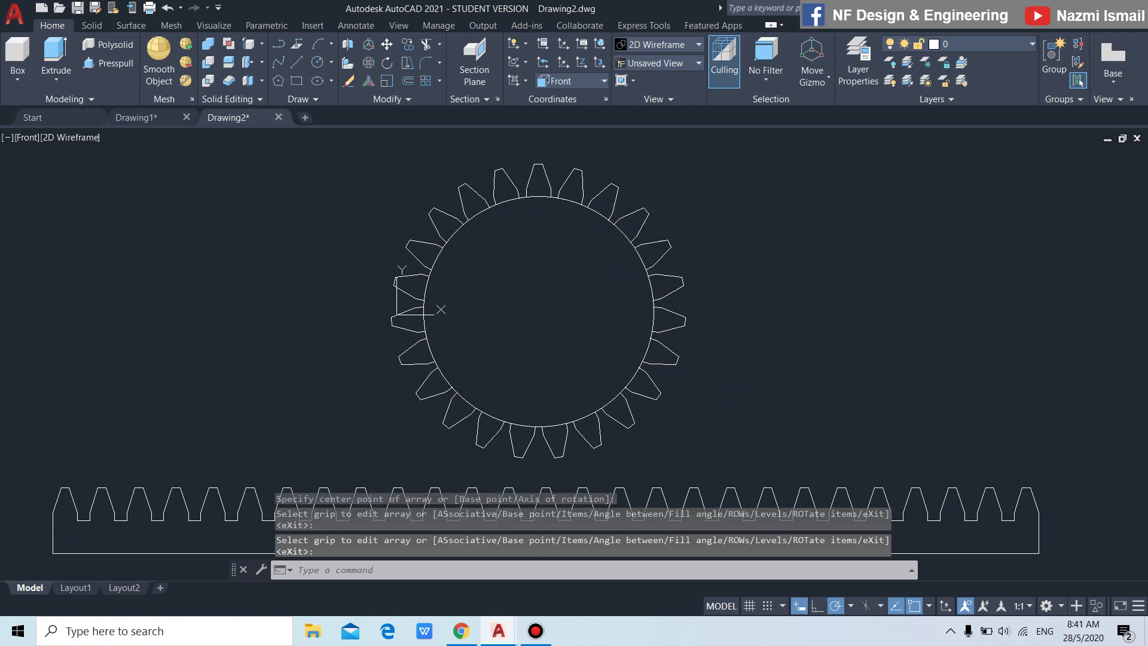
{"action": "left_click", "coordinate": [631, 210]}
{"action": "key", "text": "Return"}
{"action": "type", "text": "TR"}
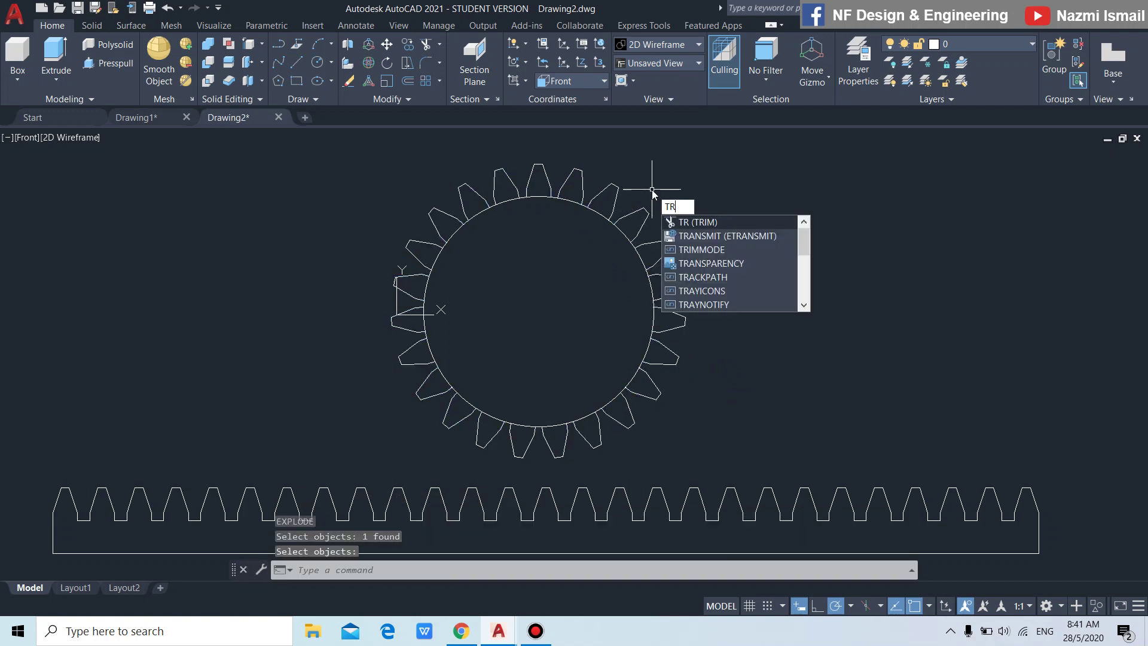
Step: Trim away the circle arcs lying in every tooth gap around the gear
{"action": "key", "text": "Return"}
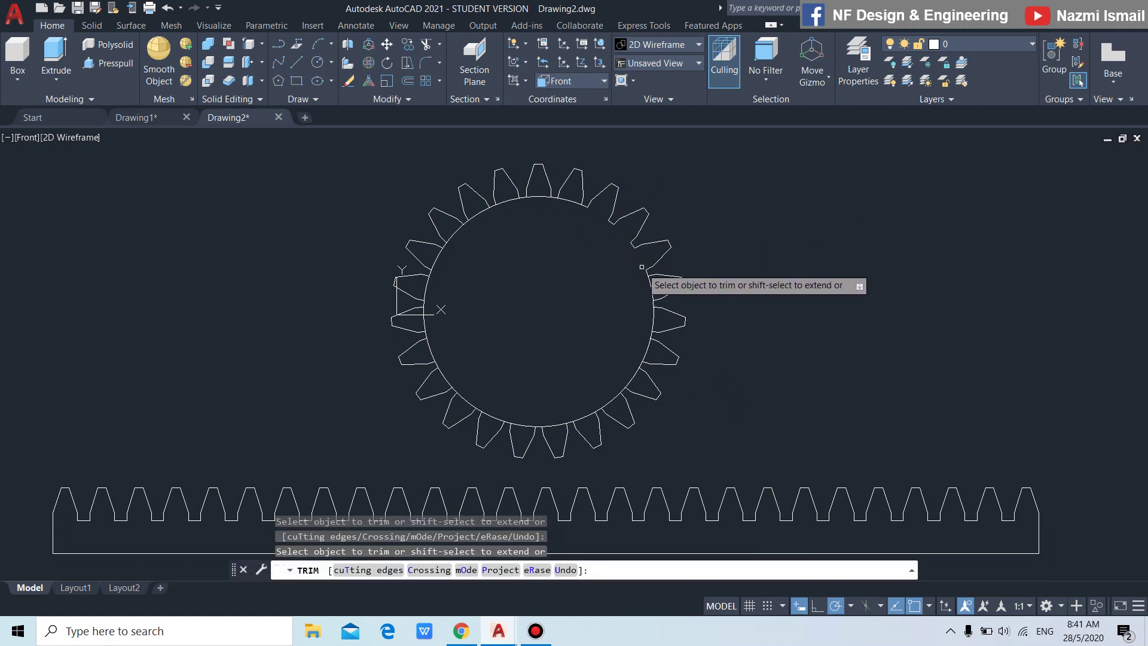
{"action": "left_click", "coordinate": [652, 315]}
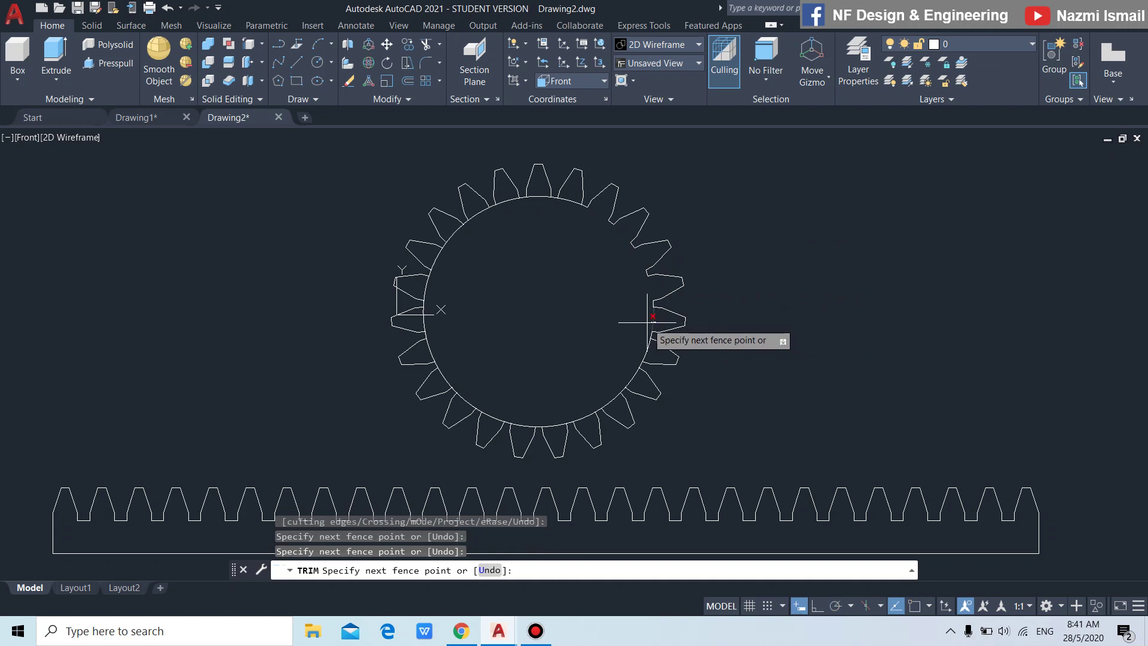
{"action": "key", "text": "Return"}
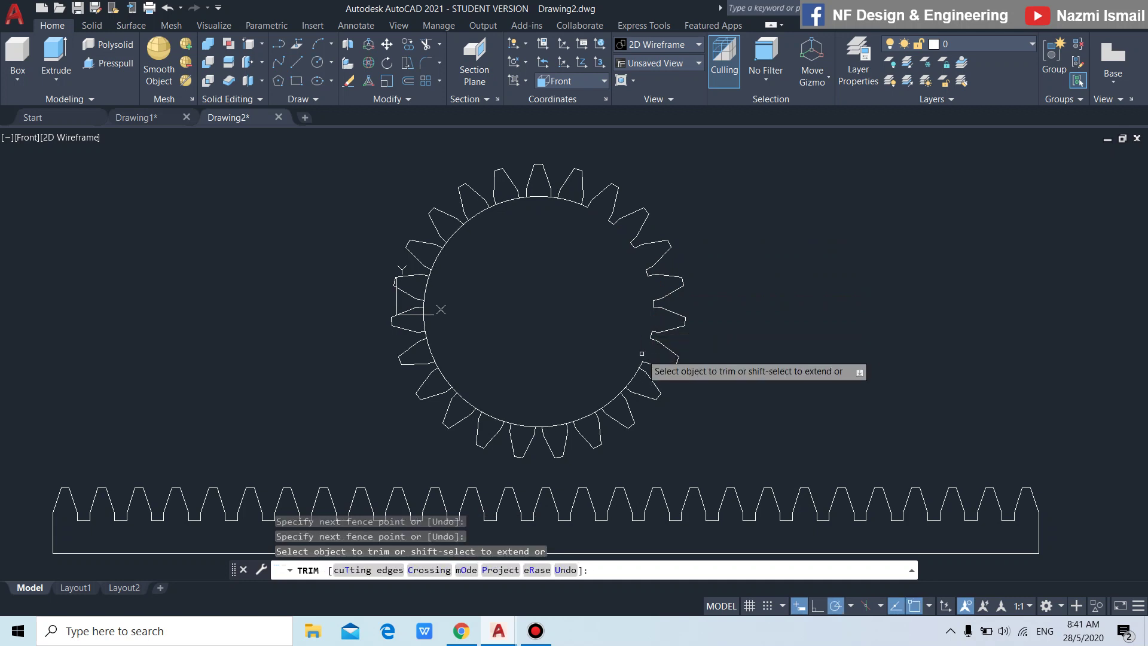
{"action": "left_click", "coordinate": [627, 378]}
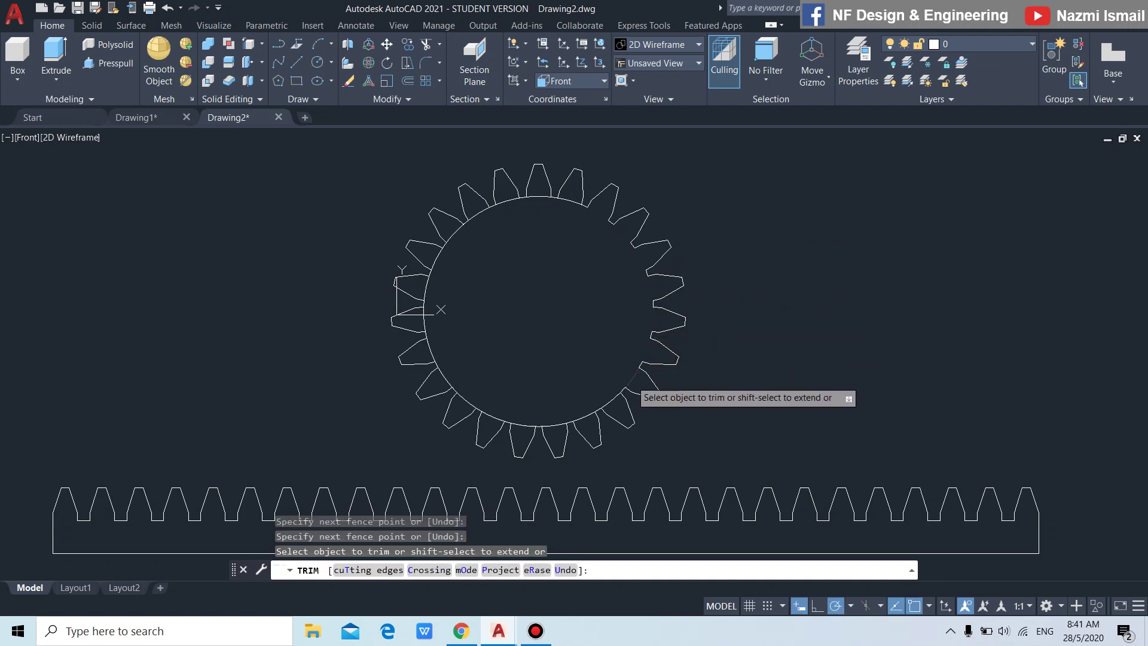
{"action": "left_click", "coordinate": [608, 404]}
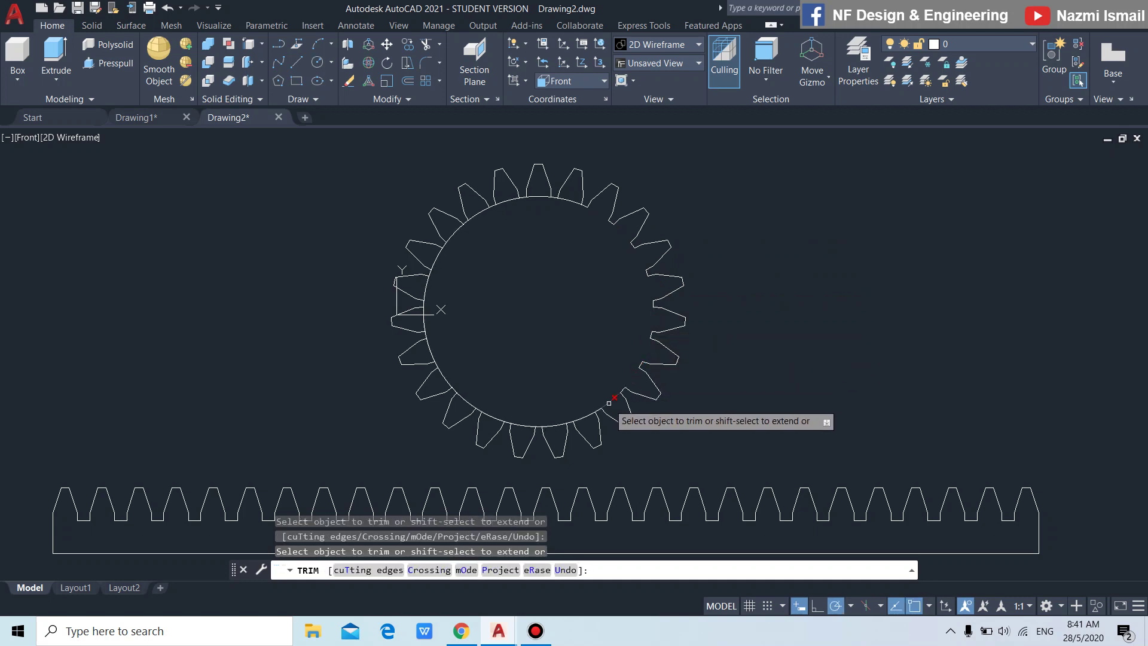
{"action": "left_click", "coordinate": [557, 421]}
{"action": "left_click", "coordinate": [527, 423]}
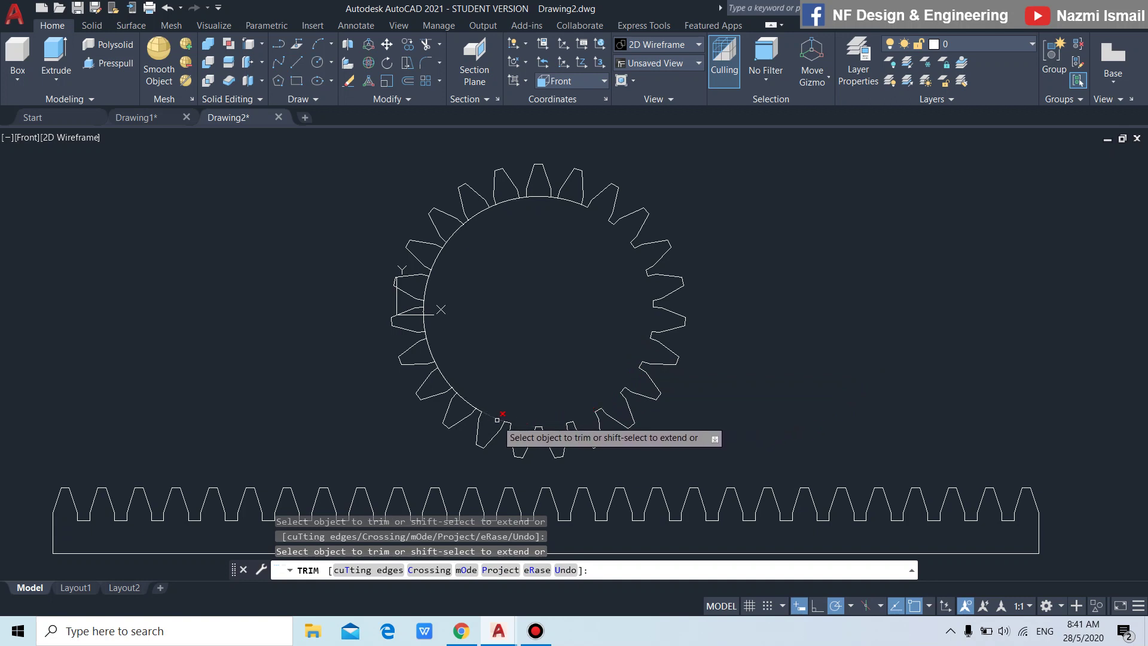
{"action": "left_click", "coordinate": [497, 420]}
{"action": "left_click", "coordinate": [467, 405]}
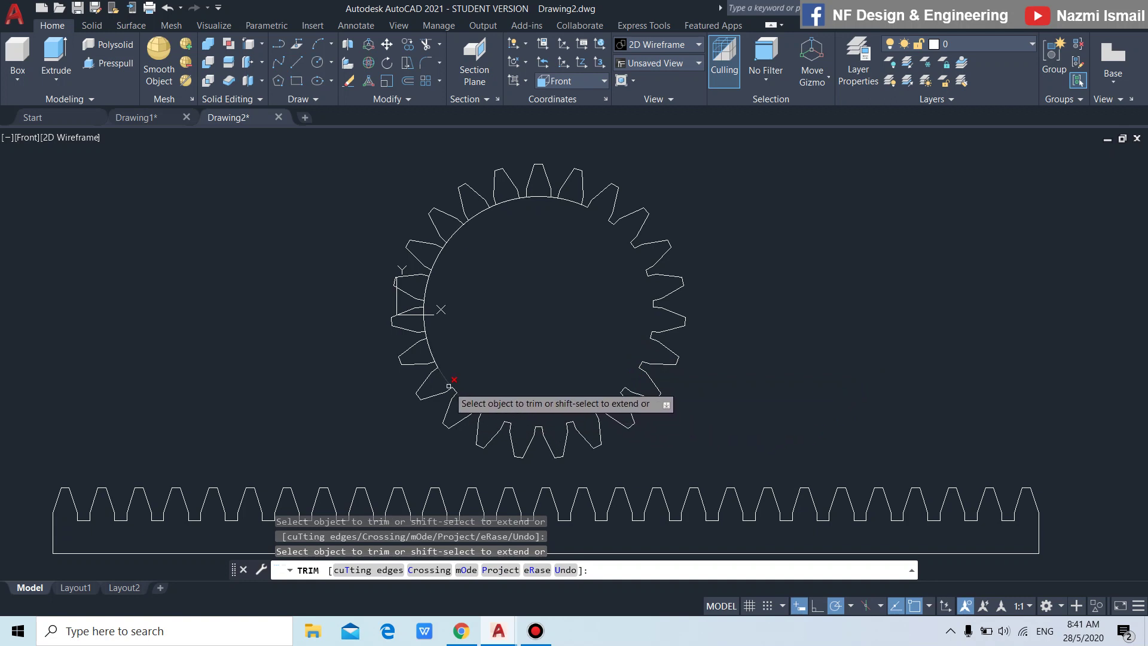
{"action": "left_click", "coordinate": [437, 372]}
{"action": "left_click", "coordinate": [427, 346]}
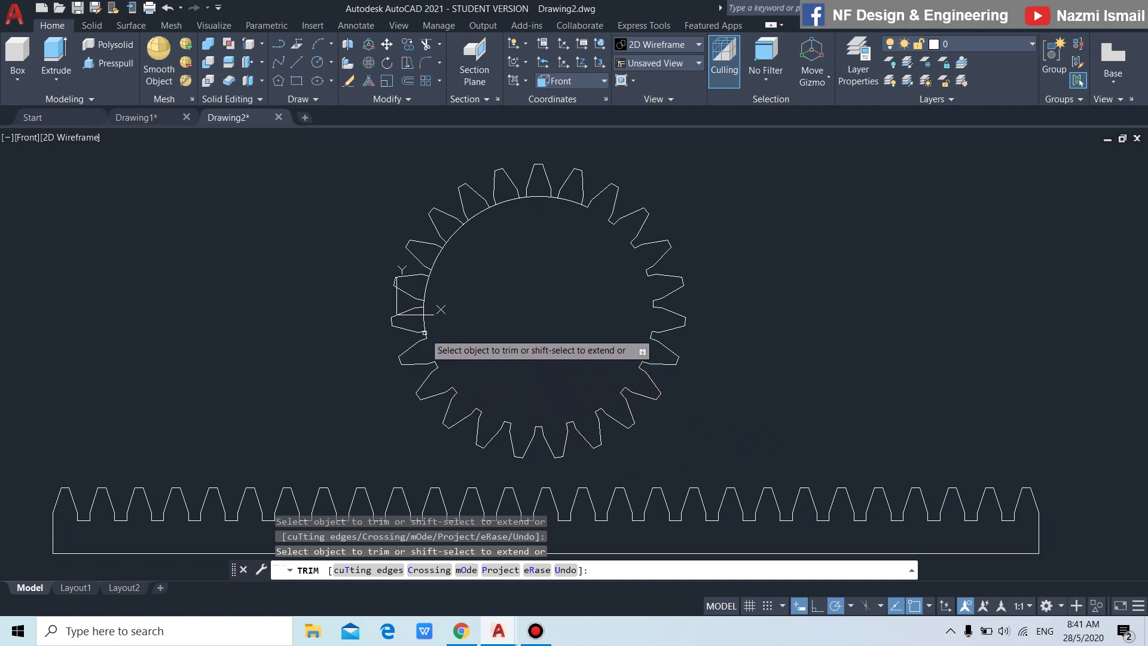
{"action": "left_click", "coordinate": [426, 299]}
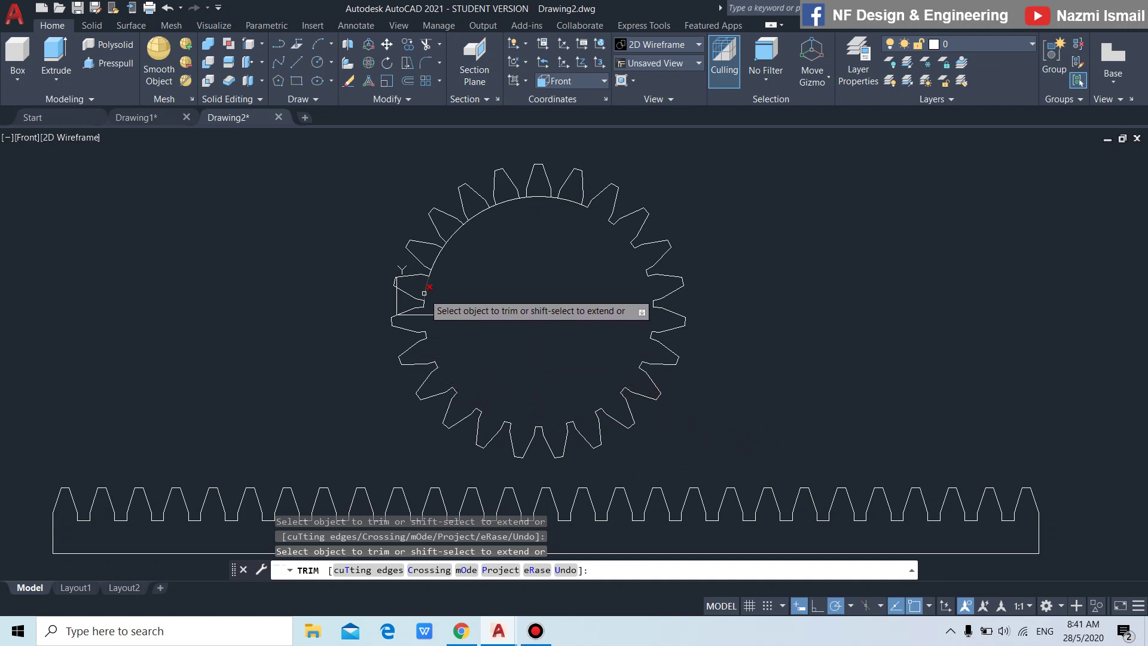
{"action": "left_click", "coordinate": [437, 265]}
{"action": "left_click", "coordinate": [456, 231]}
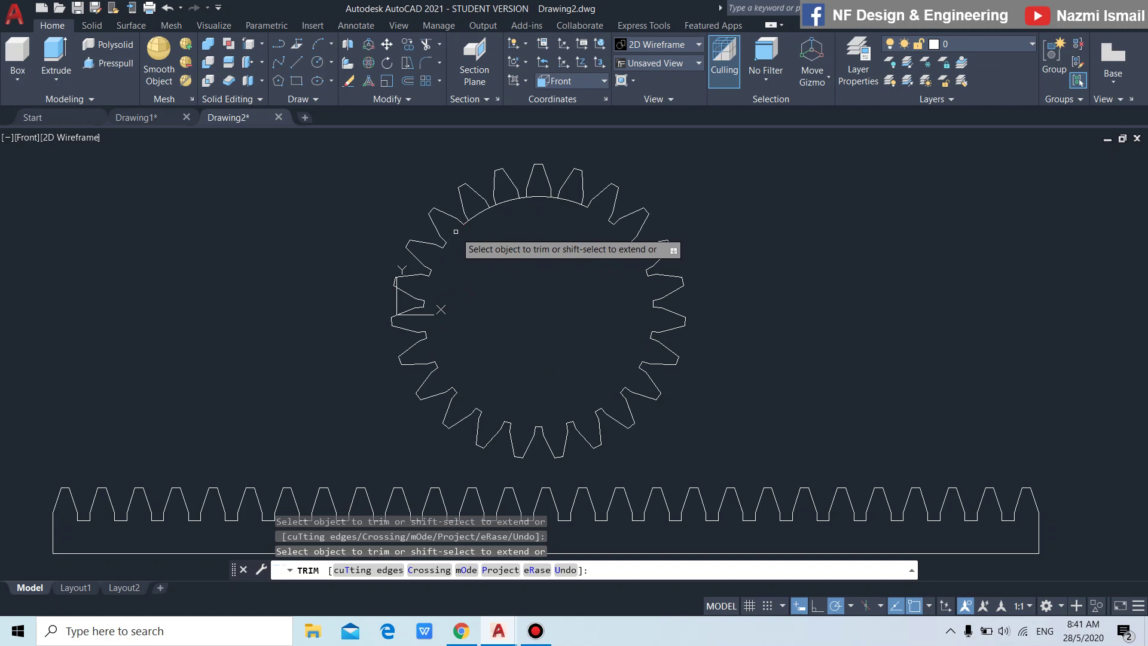
{"action": "left_click", "coordinate": [479, 214]}
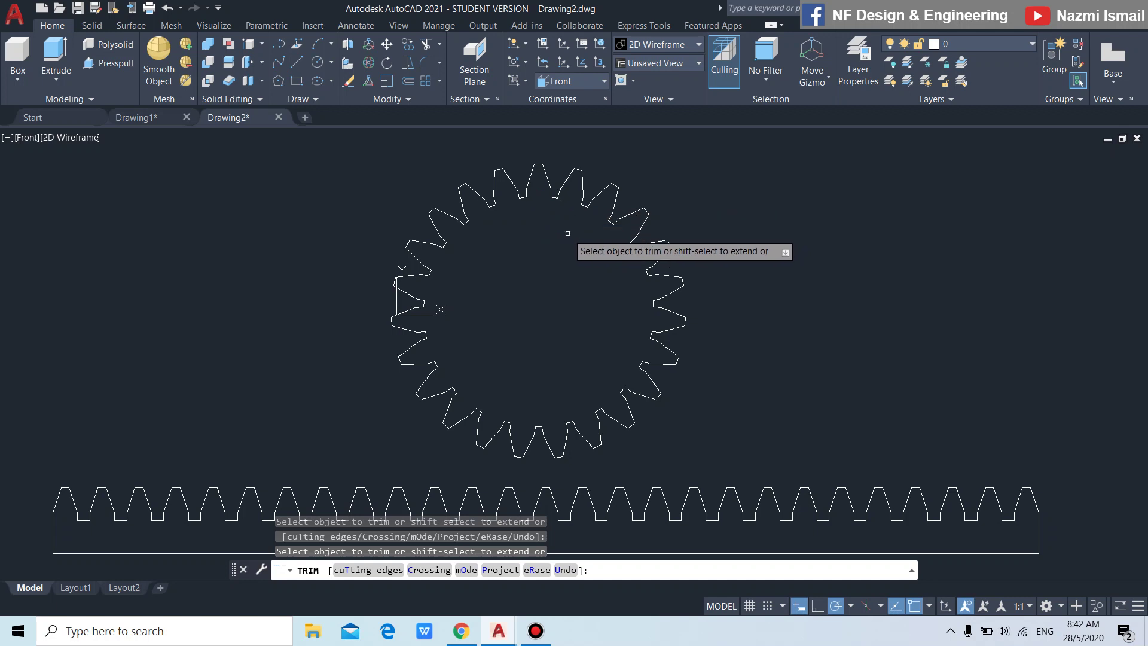
{"action": "key", "text": "Return"}
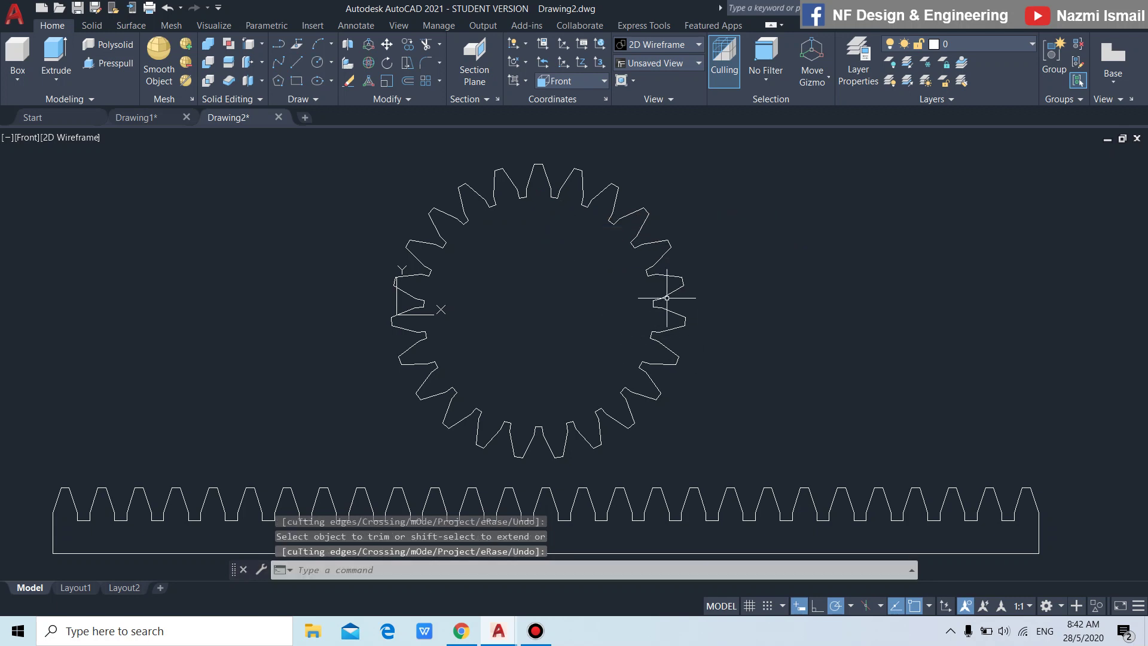
Step: Join the gear and rack segments into polylines using a window around the whole drawing
{"action": "scroll", "coordinate": [578, 366], "scroll_direction": "down", "scroll_amount": 2}
{"action": "type", "text": "J"}
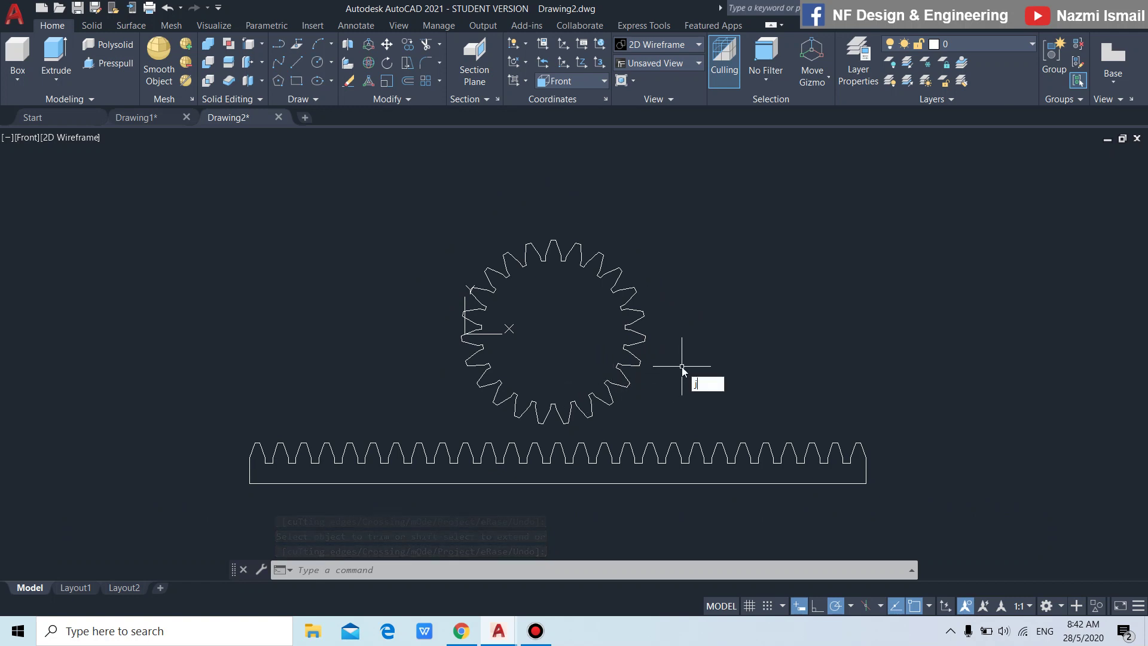
{"action": "key", "text": "Return"}
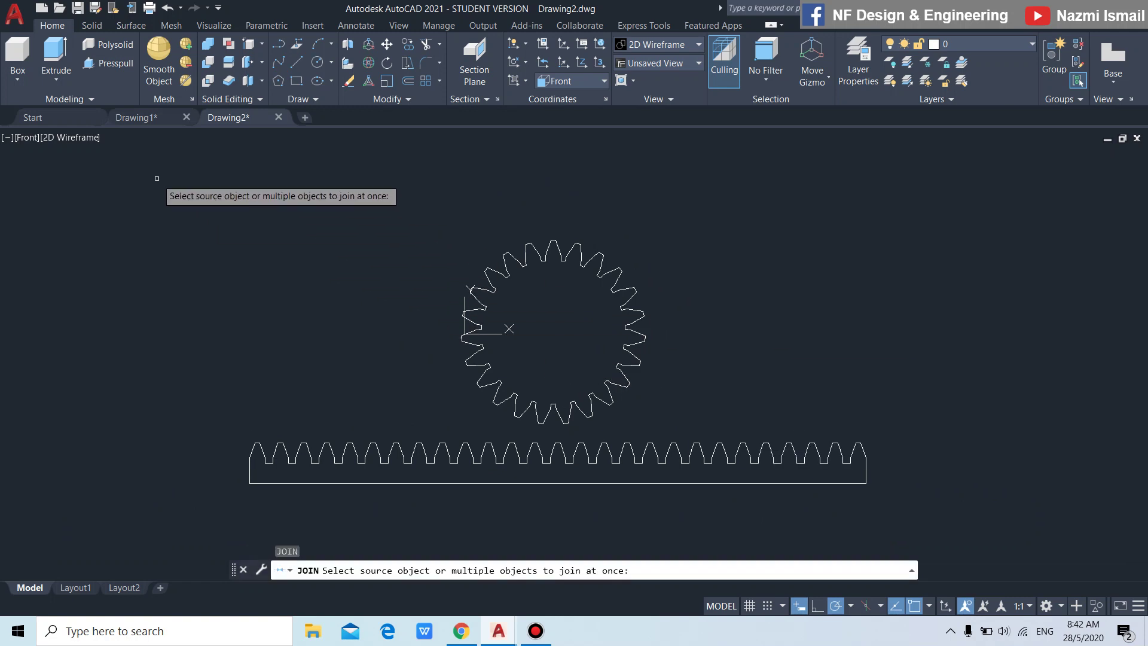
{"action": "left_click", "coordinate": [156, 178]}
{"action": "left_click", "coordinate": [1022, 527]}
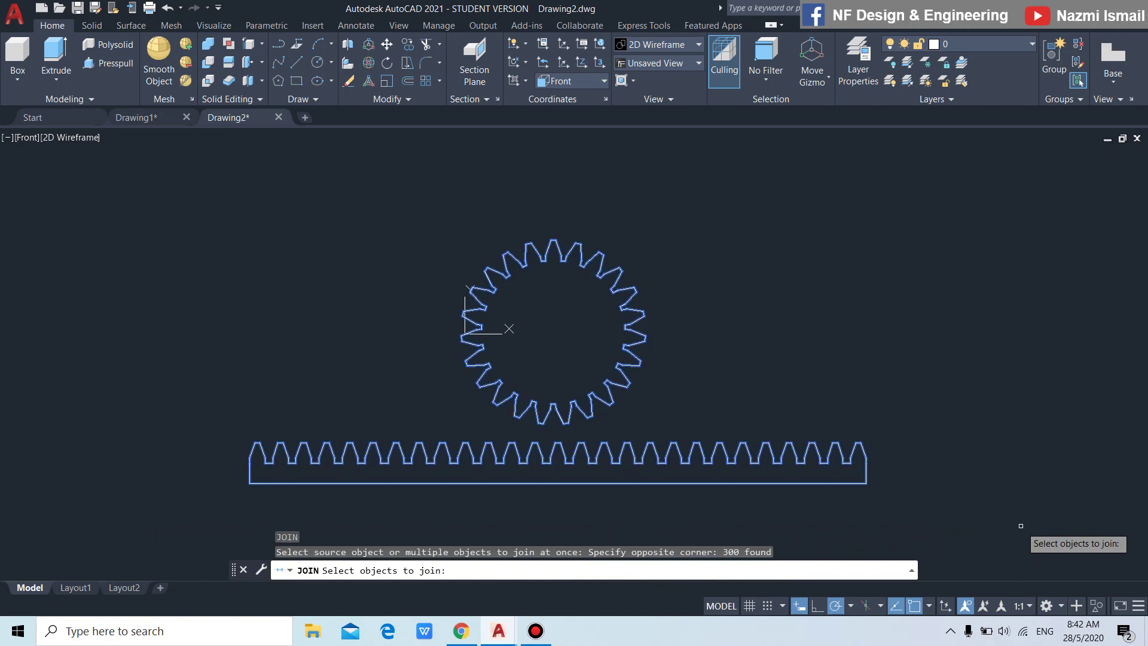
{"action": "key", "text": "Return"}
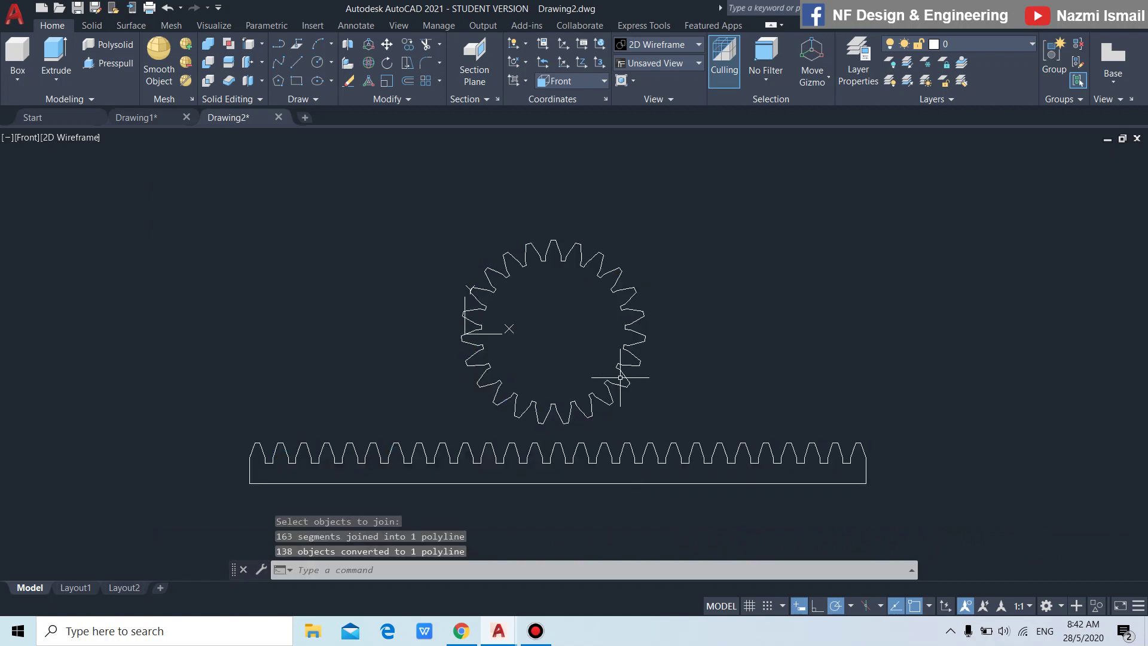
{"action": "type", "text": "m"}
Step: Move the gear from its bottom tooth tip into a rack tooth gap
{"action": "key", "text": "Return"}
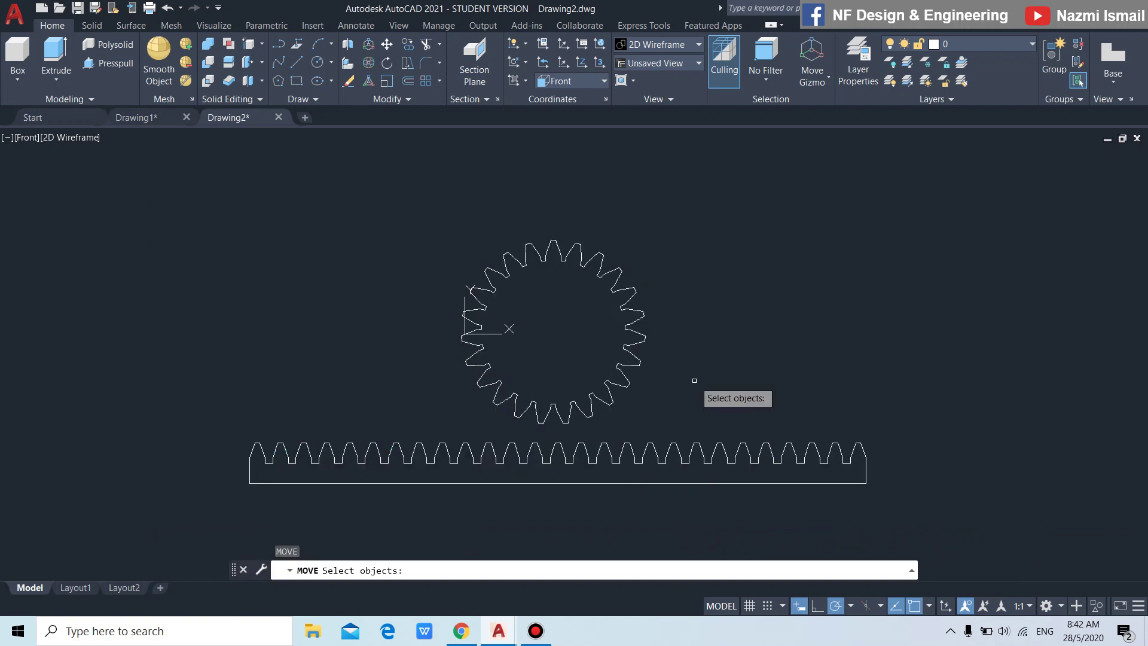
{"action": "left_click", "coordinate": [673, 413]}
{"action": "left_click", "coordinate": [425, 173]}
{"action": "key", "text": "Return"}
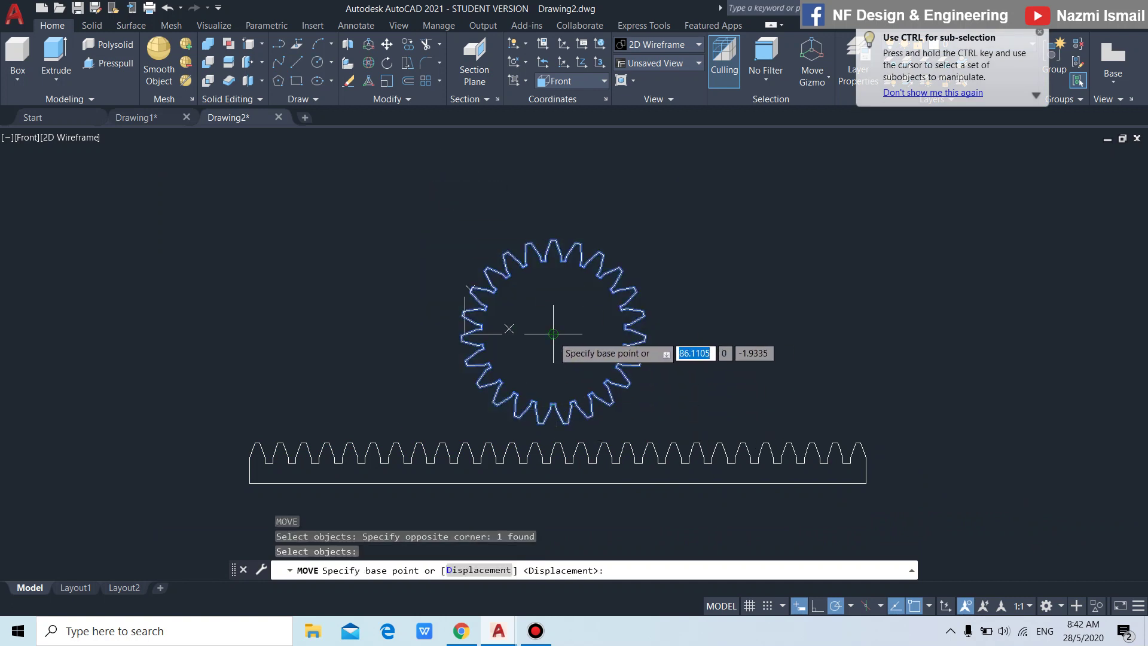
{"action": "scroll", "coordinate": [559, 449], "scroll_direction": "up", "scroll_amount": 5}
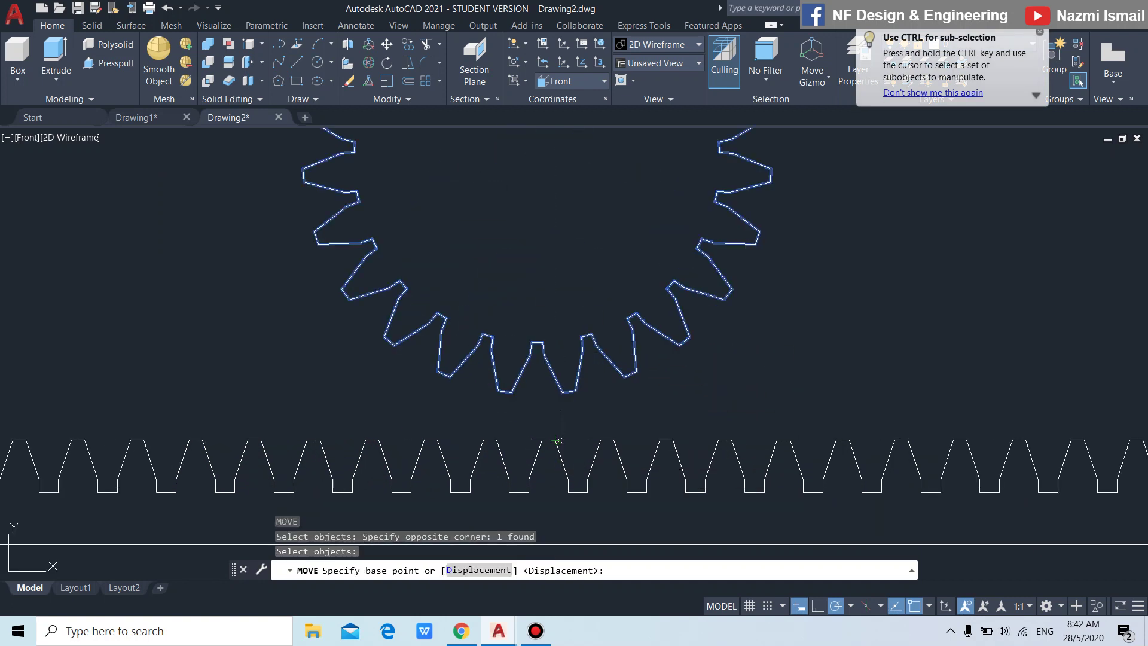
{"action": "left_click", "coordinate": [568, 390]}
{"action": "scroll", "coordinate": [574, 390], "scroll_direction": "down", "scroll_amount": 5}
{"action": "scroll", "coordinate": [574, 406], "scroll_direction": "up", "scroll_amount": 7}
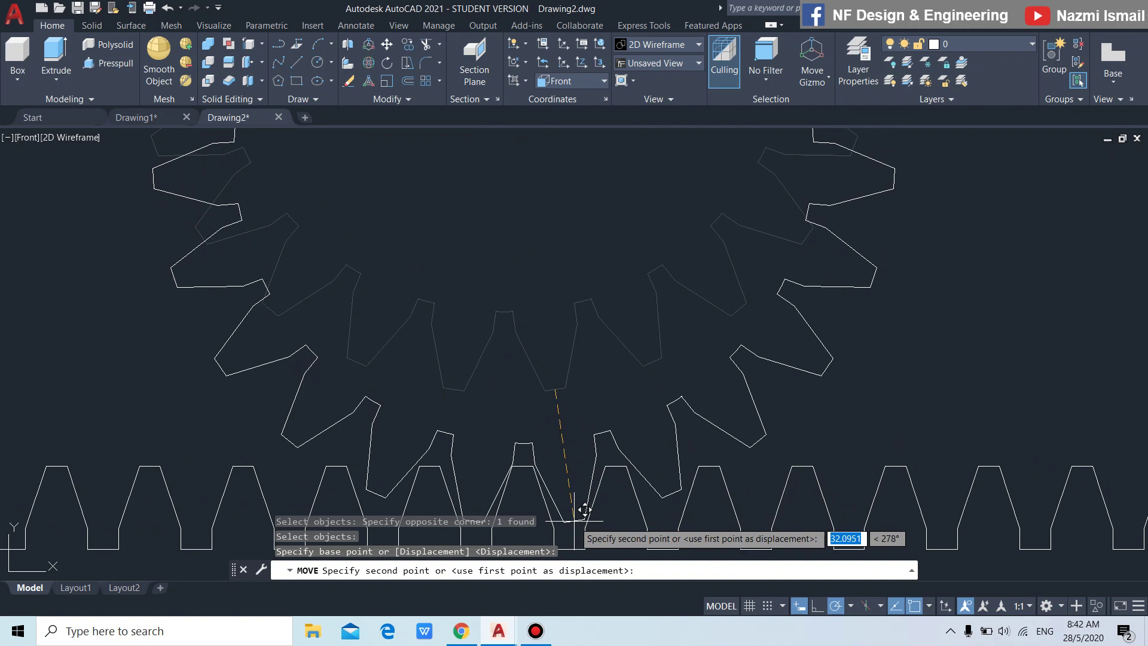
{"action": "left_click", "coordinate": [584, 510]}
{"action": "scroll", "coordinate": [595, 383], "scroll_direction": "down", "scroll_amount": 4}
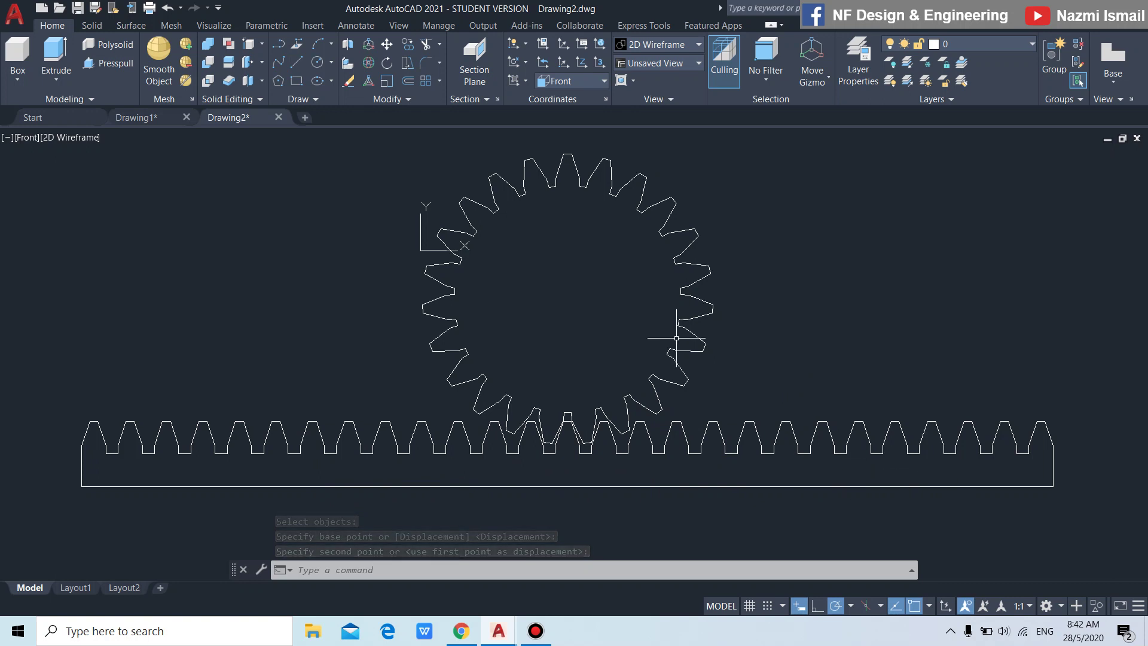
{"action": "scroll", "coordinate": [670, 341], "scroll_direction": "down", "scroll_amount": 4}
{"action": "scroll", "coordinate": [688, 357], "scroll_direction": "up", "scroll_amount": 4}
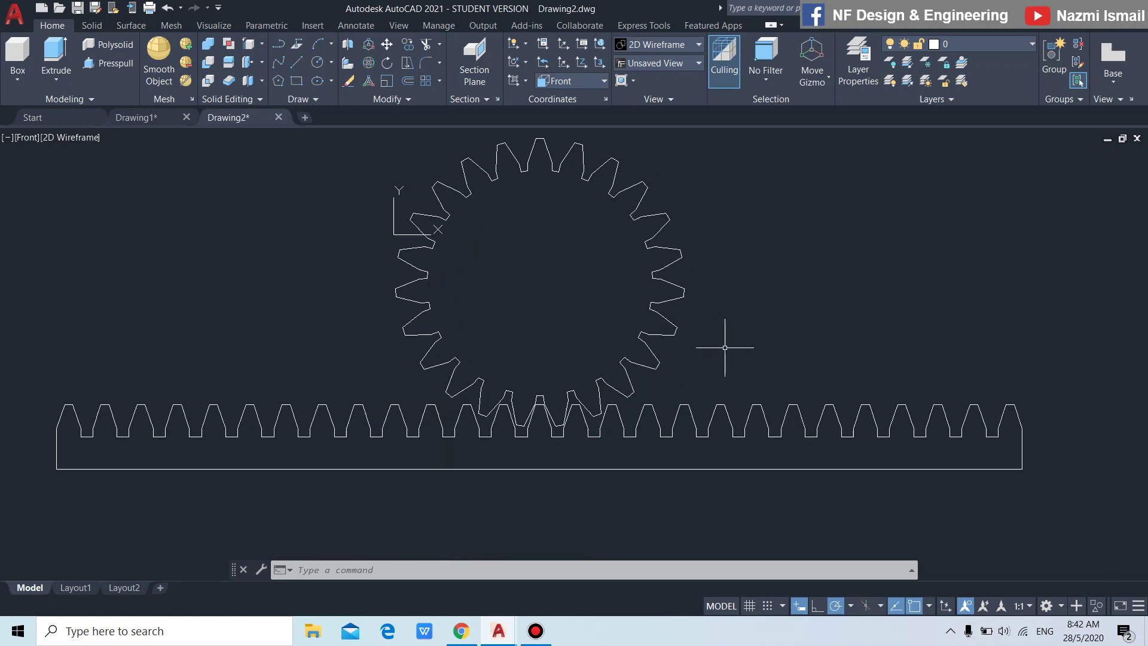
{"action": "type", "text": "c"}
{"action": "key", "text": "Return"}
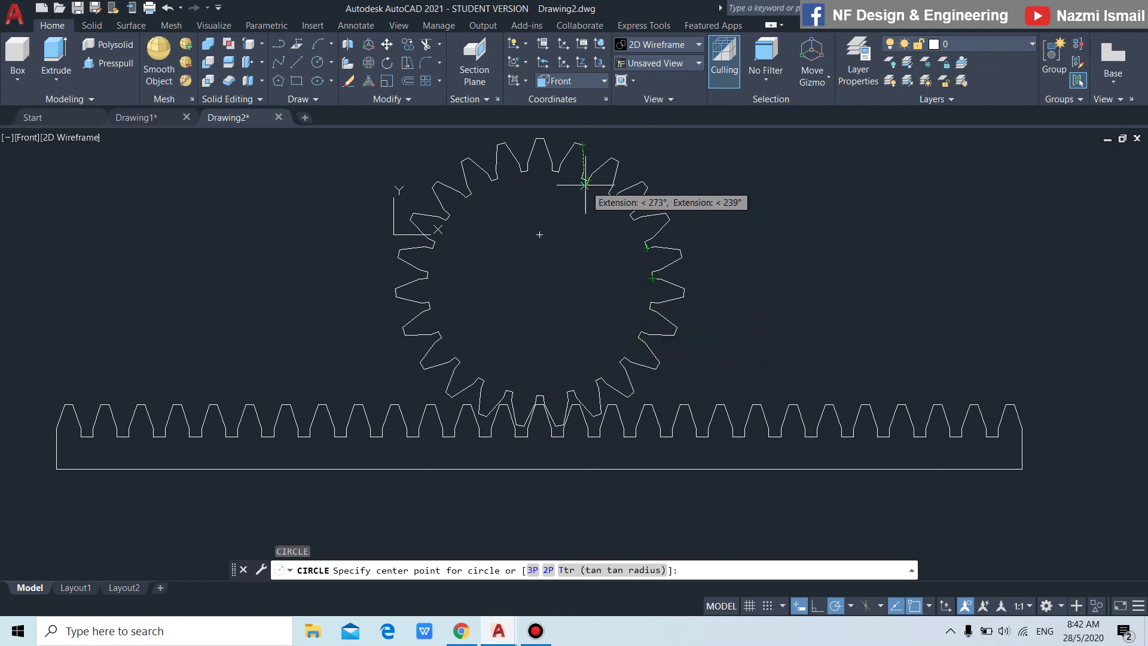
Step: Cancel the circle attempts and undo the earlier gear move
{"action": "key", "text": "Escape"}
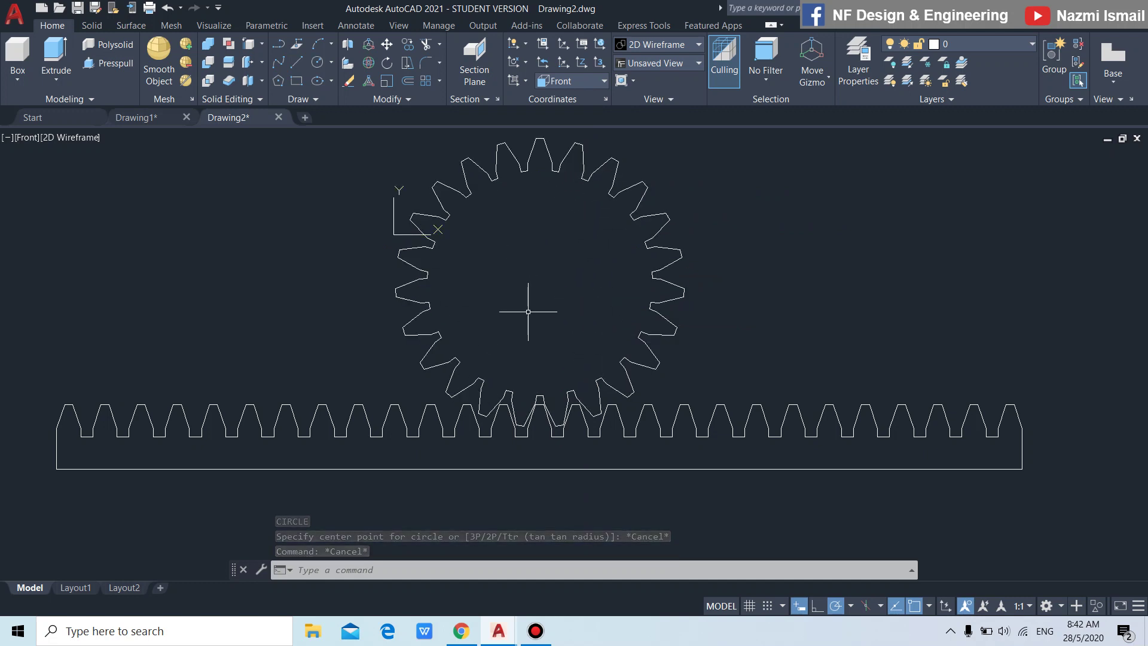
{"action": "key", "text": "Return"}
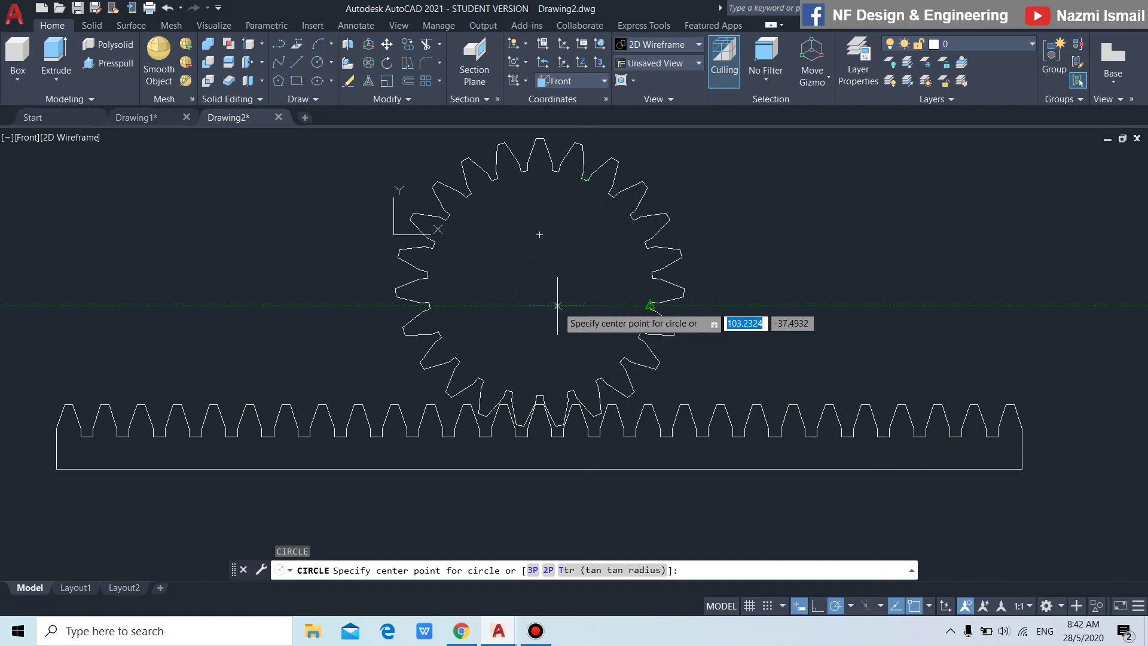
{"action": "key", "text": "Escape"}
{"action": "key", "text": "Escape"}
{"action": "key", "text": "Escape"}
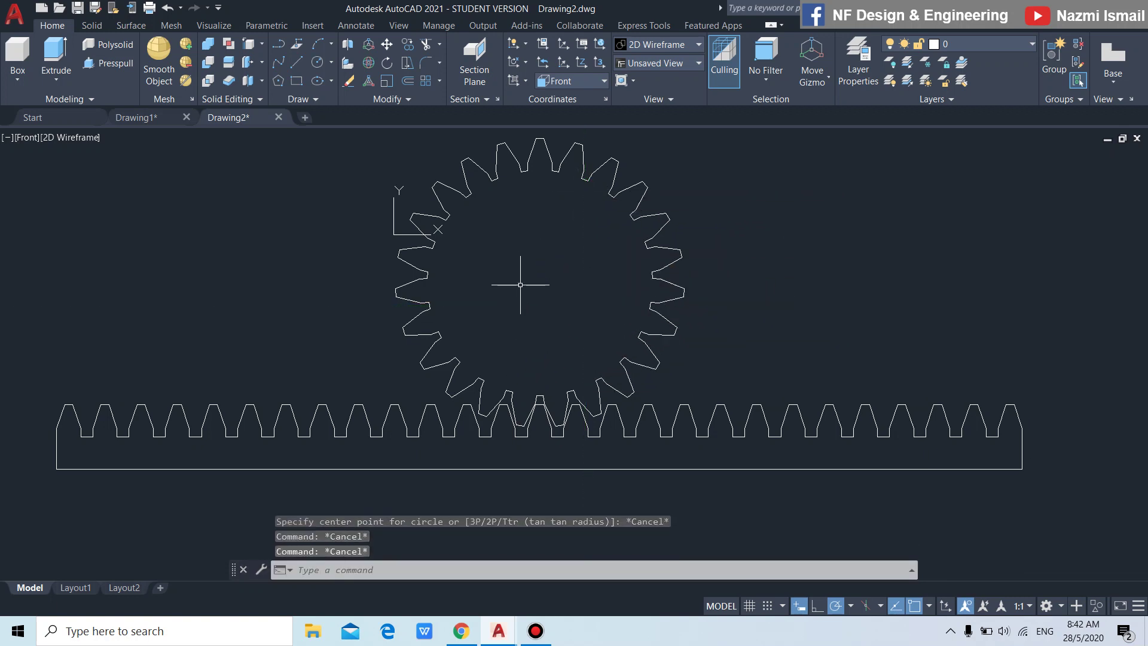
{"action": "key", "text": "ctrl+z"}
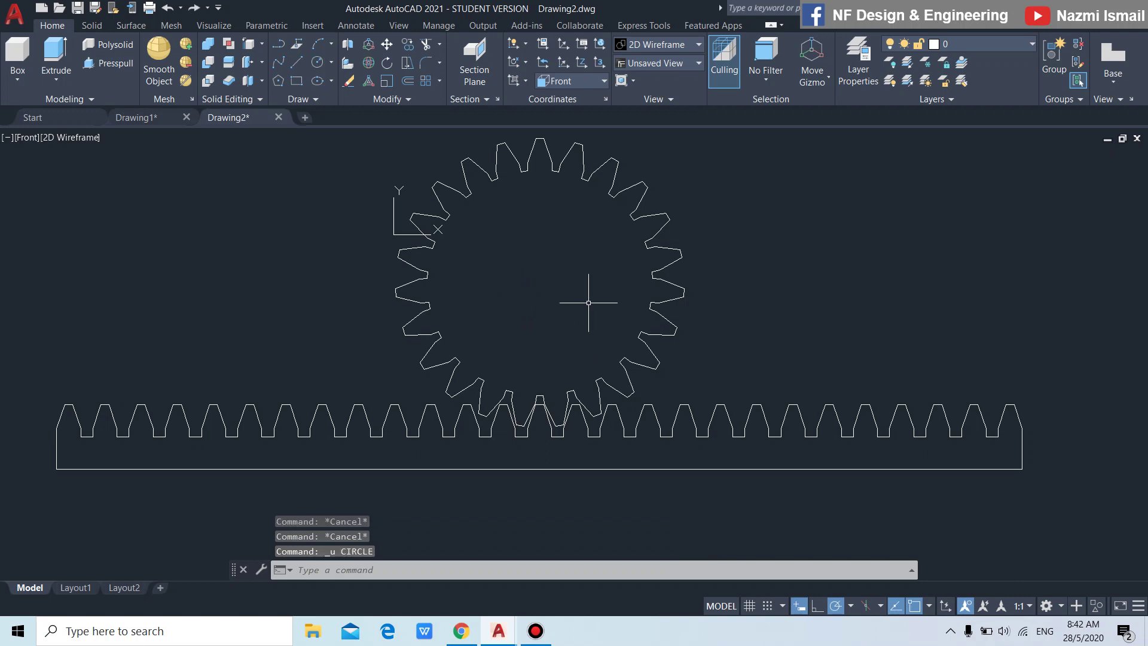
{"action": "key", "text": "ctrl+z"}
{"action": "key", "text": "ctrl+z"}
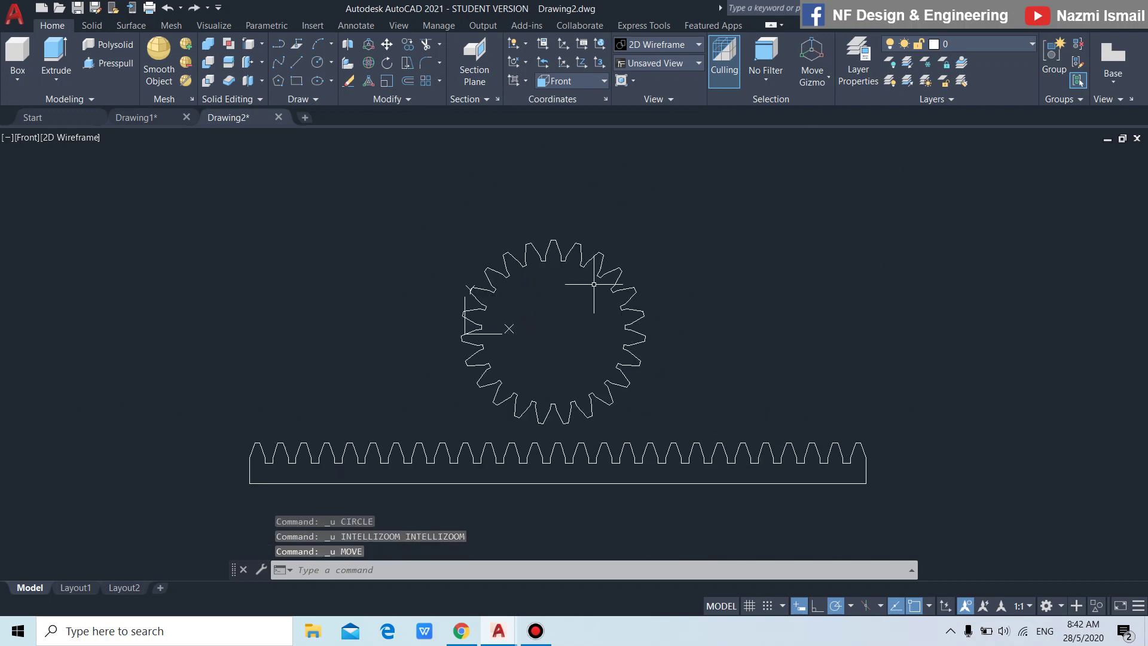
{"action": "type", "text": "c"}
Step: Draw a radius-20 circle centred on the gear's centre
{"action": "key", "text": "Return"}
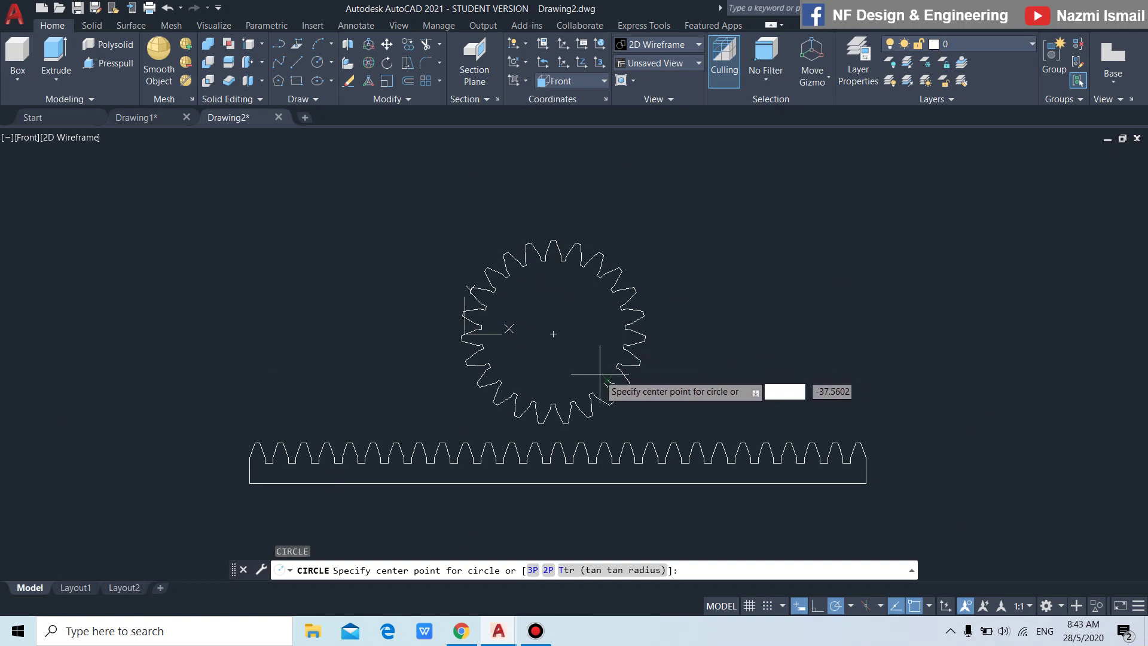
{"action": "left_click", "coordinate": [553, 333]}
{"action": "type", "text": "20"}
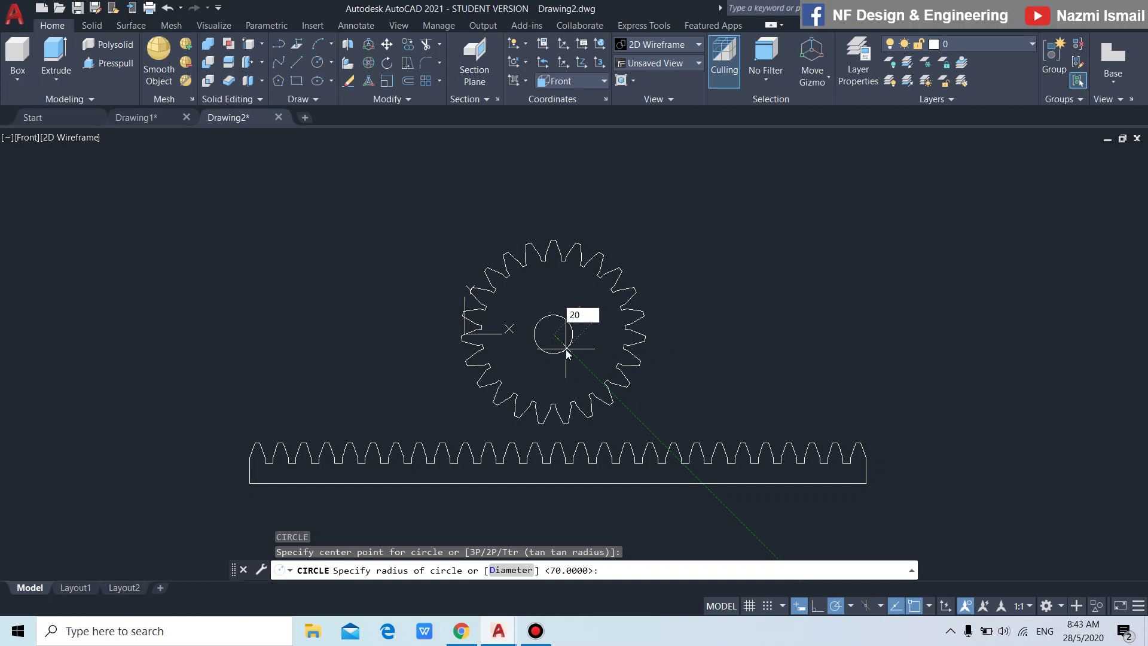
{"action": "key", "text": "Return"}
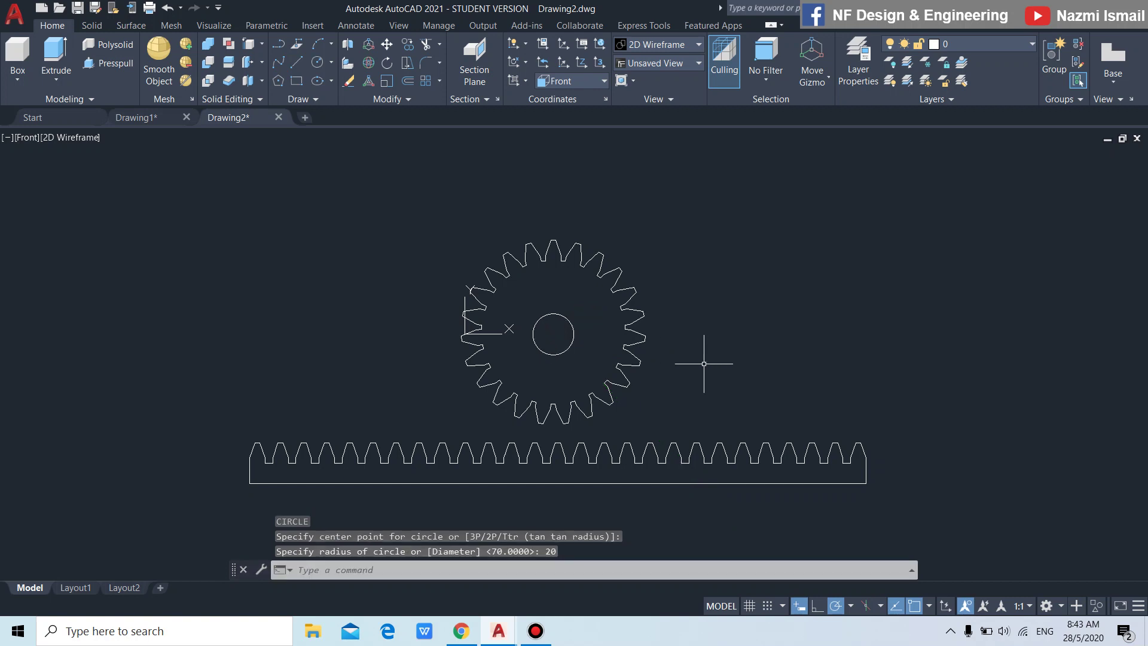
{"action": "type", "text": "M"}
{"action": "key", "text": "Return"}
Step: Move the gear and its radius-20 circle from a tooth tip down into the rack teeth
{"action": "left_click", "coordinate": [710, 410]}
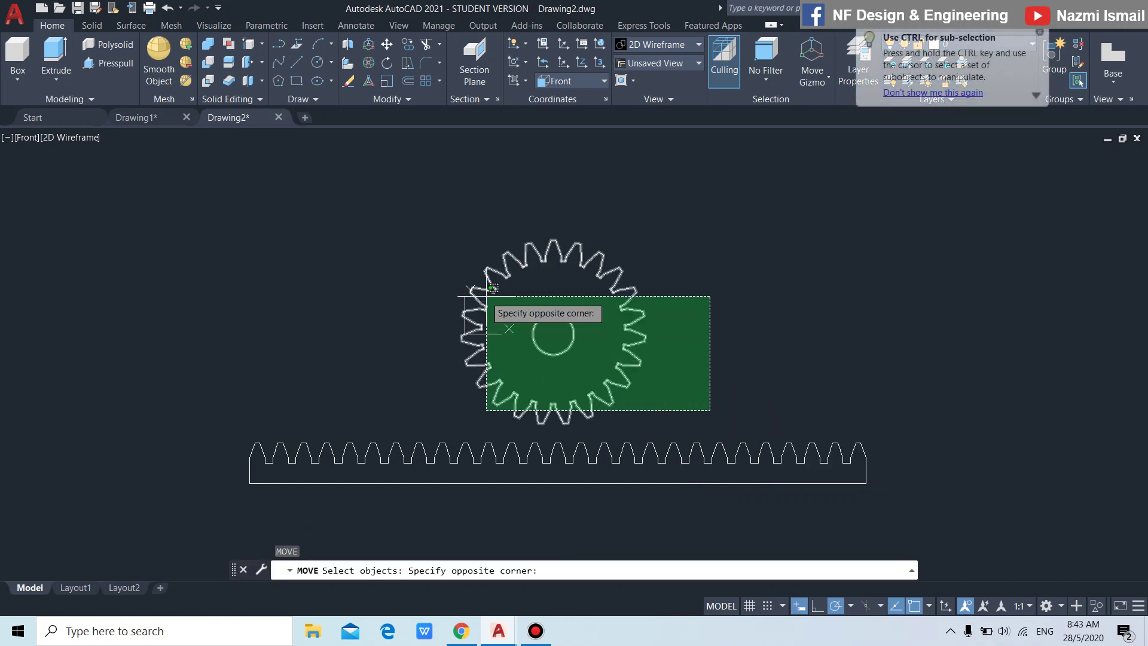
{"action": "left_click", "coordinate": [431, 225]}
{"action": "key", "text": "Return"}
{"action": "scroll", "coordinate": [555, 451], "scroll_direction": "up", "scroll_amount": 4}
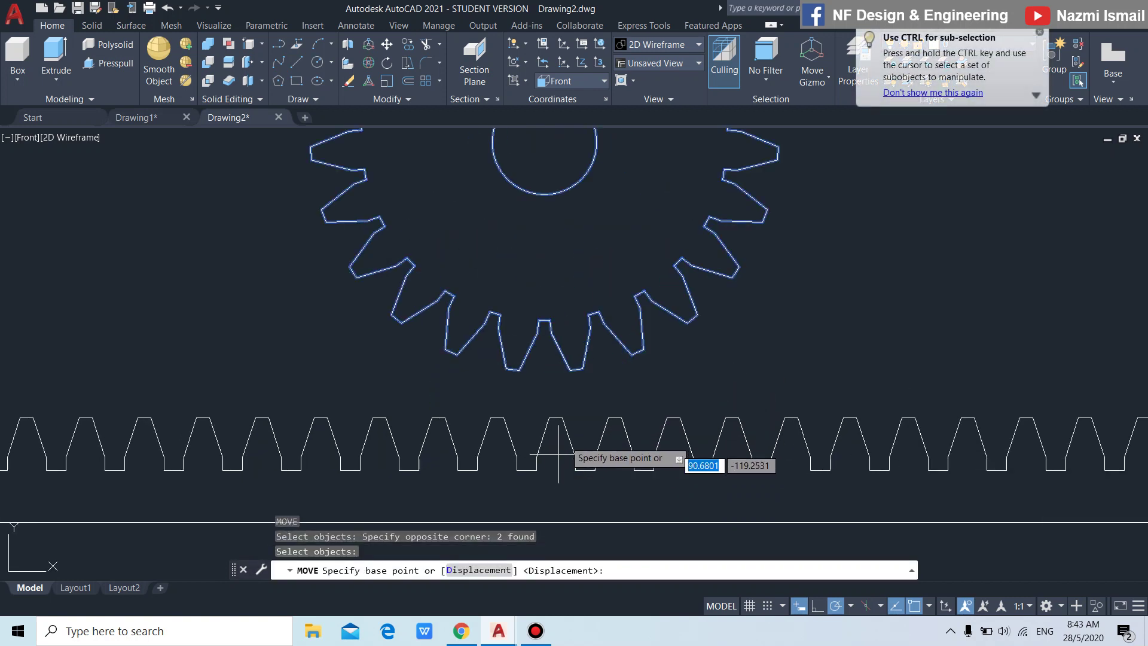
{"action": "left_click", "coordinate": [576, 375]}
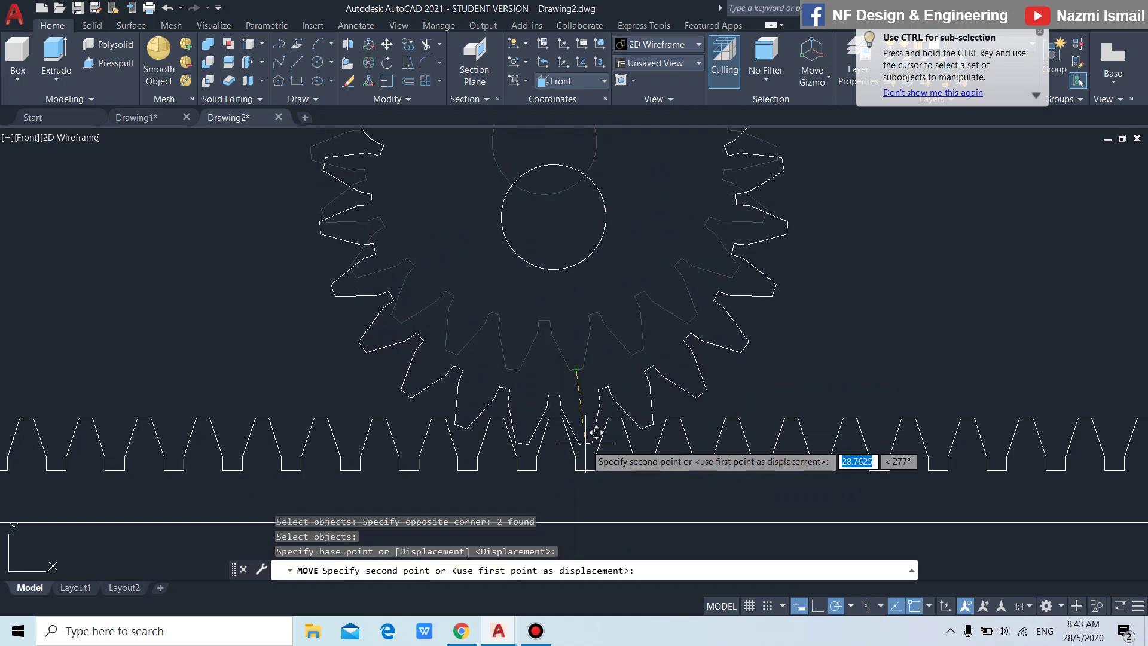
{"action": "scroll", "coordinate": [597, 442], "scroll_direction": "up", "scroll_amount": 2}
{"action": "scroll", "coordinate": [597, 446], "scroll_direction": "up", "scroll_amount": 1}
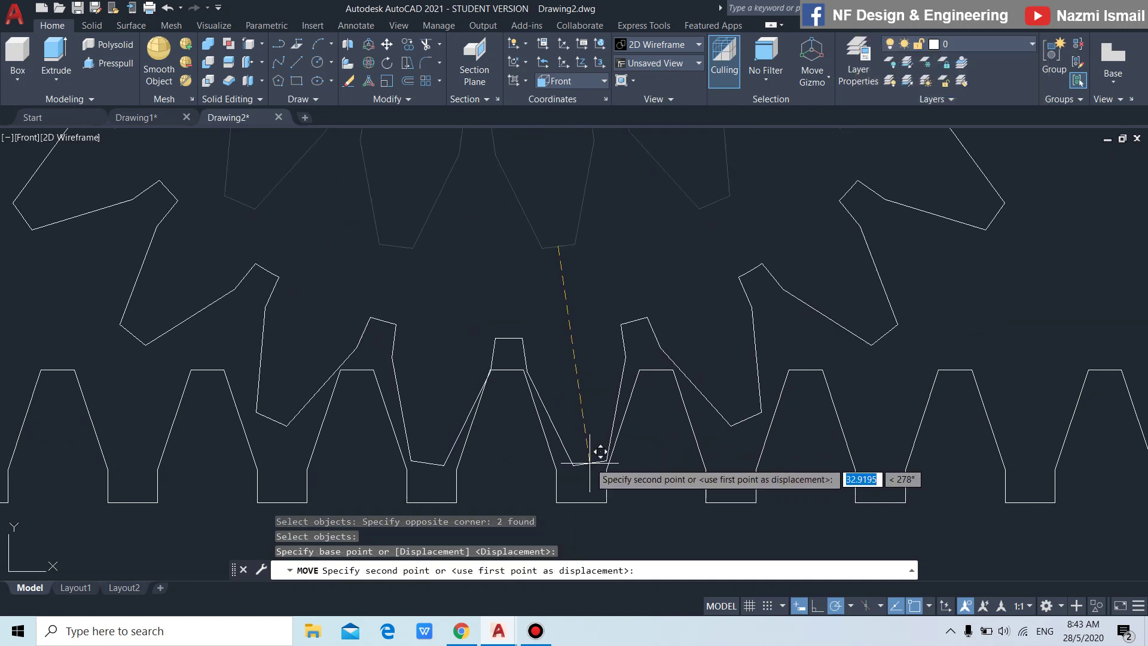
{"action": "scroll", "coordinate": [598, 448], "scroll_direction": "up", "scroll_amount": 1}
{"action": "left_click", "coordinate": [588, 459]}
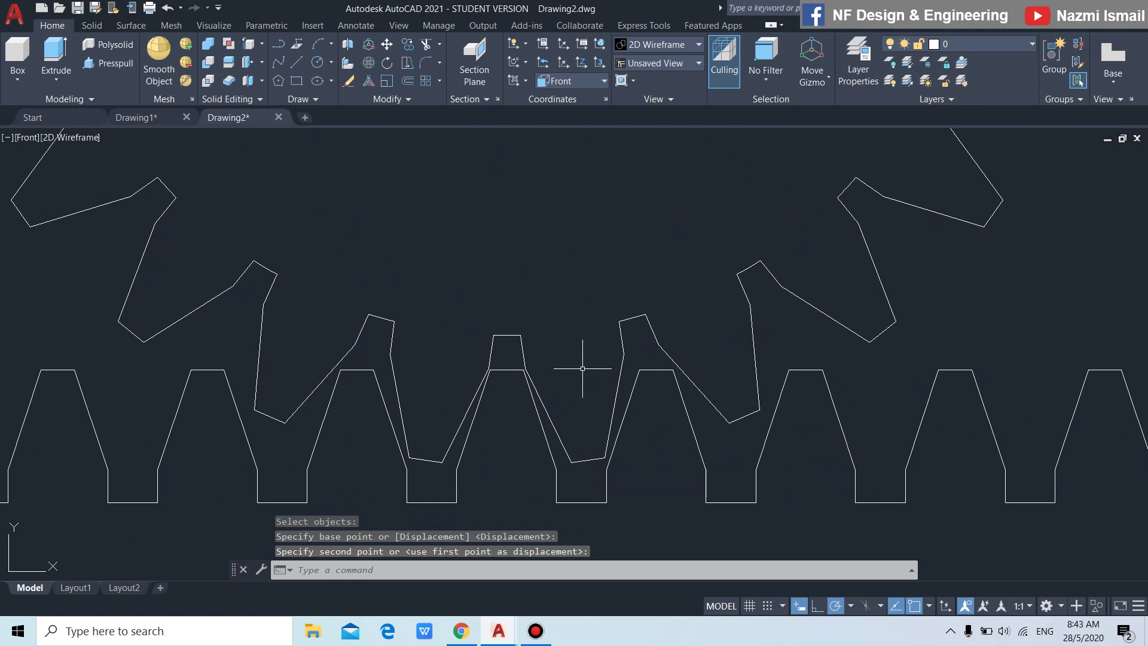
{"action": "scroll", "coordinate": [582, 368], "scroll_direction": "down", "scroll_amount": 5}
{"action": "scroll", "coordinate": [558, 431], "scroll_direction": "down", "scroll_amount": 2}
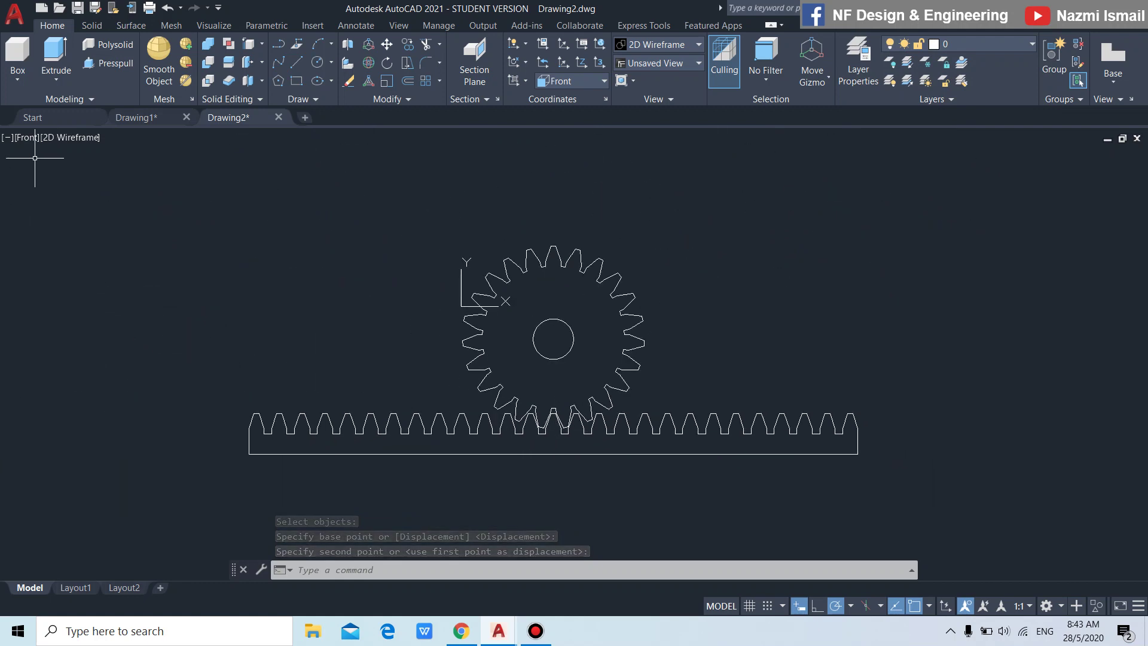
Step: Switch to SW Isometric and extrude the rack and gear profiles 20 units
{"action": "left_click", "coordinate": [27, 137]}
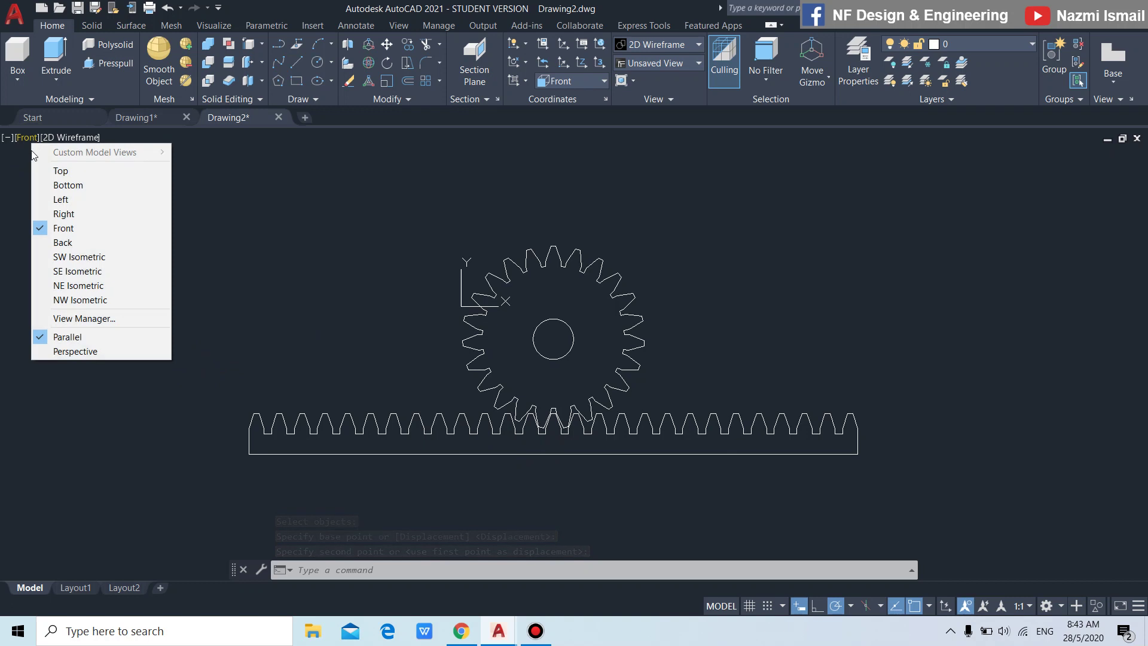
{"action": "left_click", "coordinate": [78, 257]}
{"action": "type", "text": "ext"}
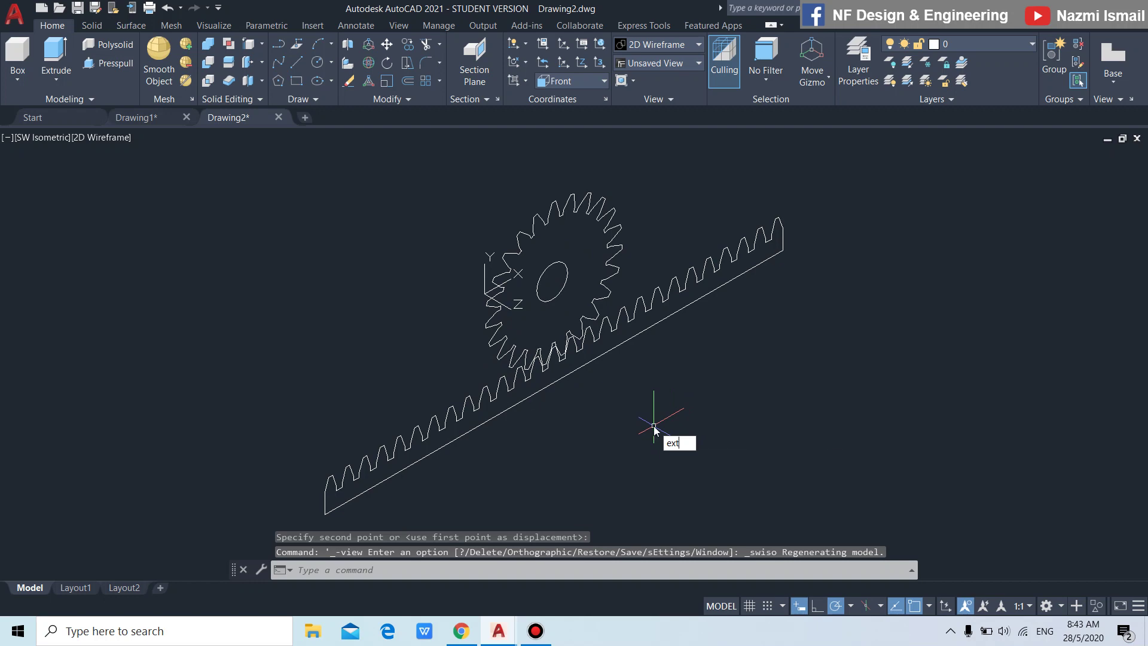
{"action": "key", "text": "Return"}
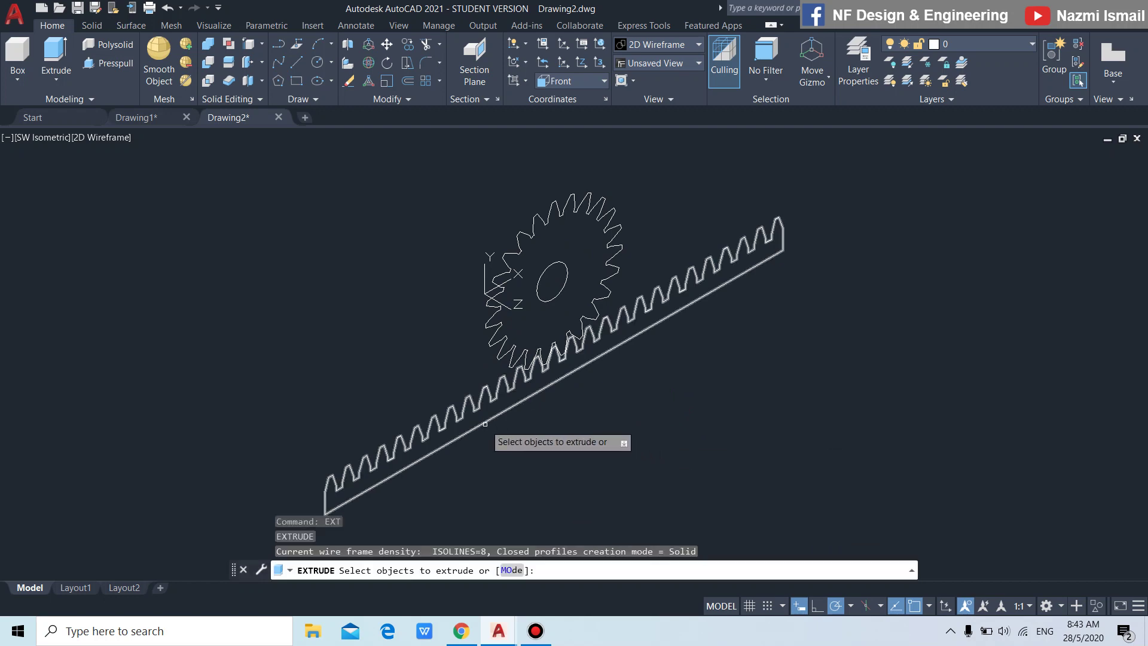
{"action": "left_click", "coordinate": [491, 412]}
{"action": "left_click", "coordinate": [507, 349]}
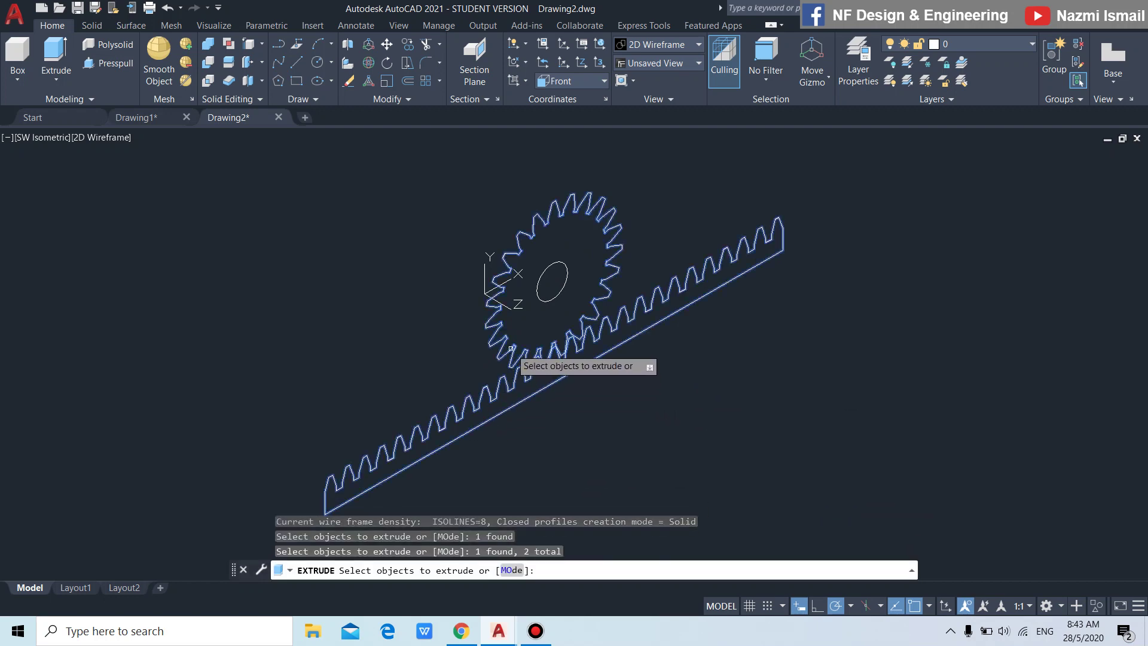
{"action": "key", "text": "Return"}
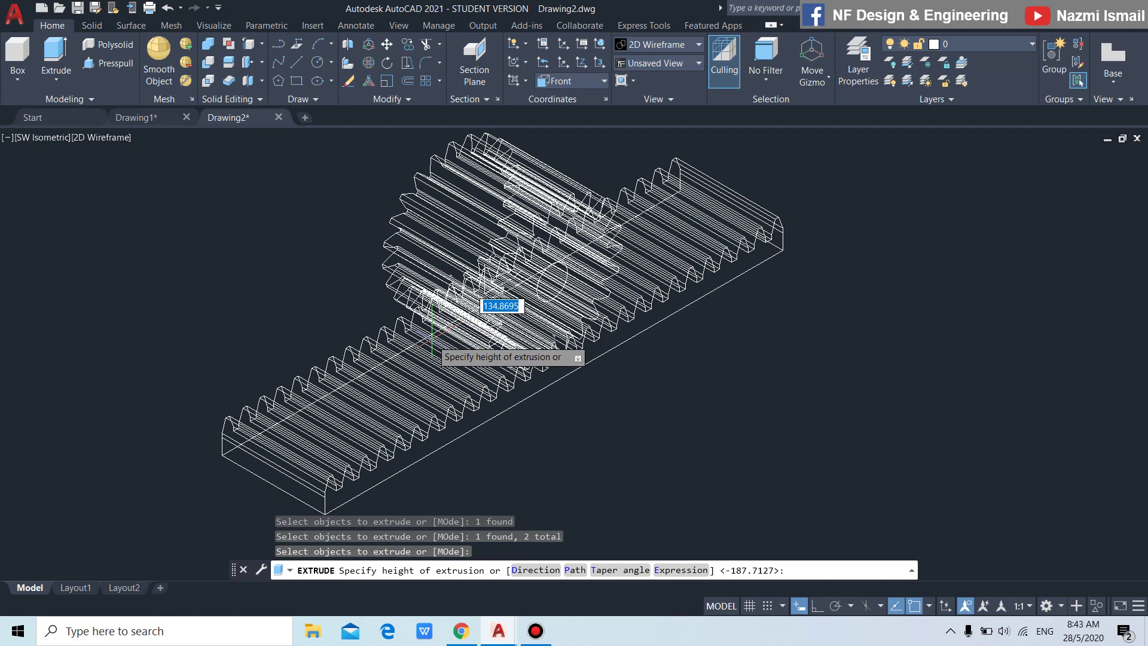
{"action": "type", "text": "20"}
{"action": "key", "text": "Return"}
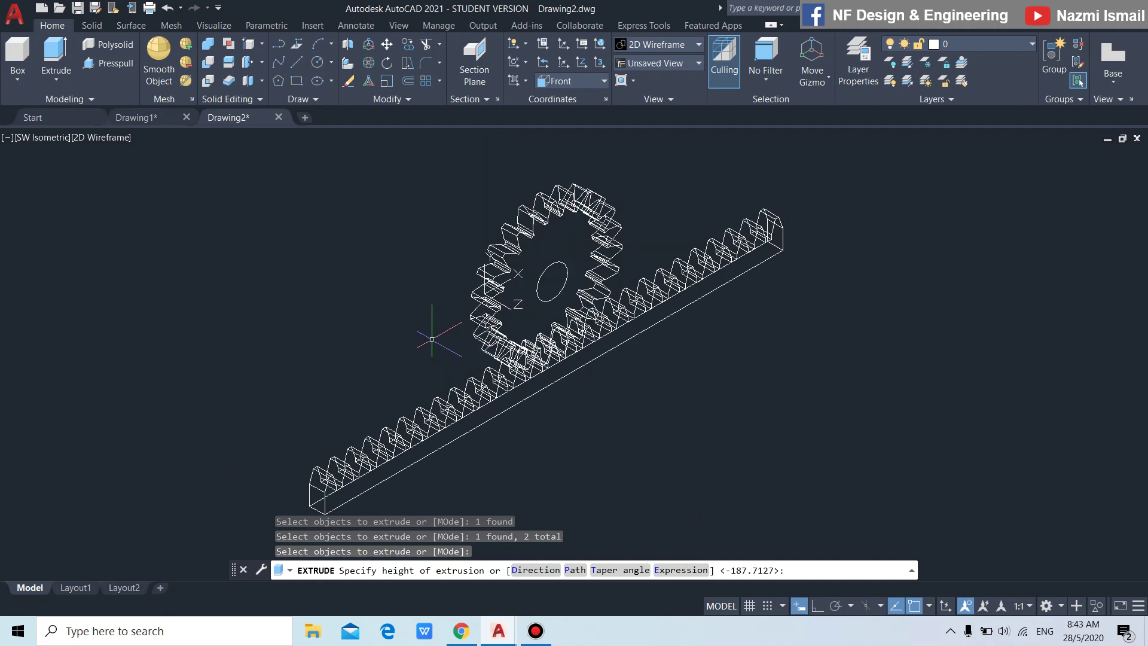
{"action": "scroll", "coordinate": [545, 224], "scroll_direction": "up", "scroll_amount": 2}
{"action": "scroll", "coordinate": [545, 224], "scroll_direction": "up", "scroll_amount": 3}
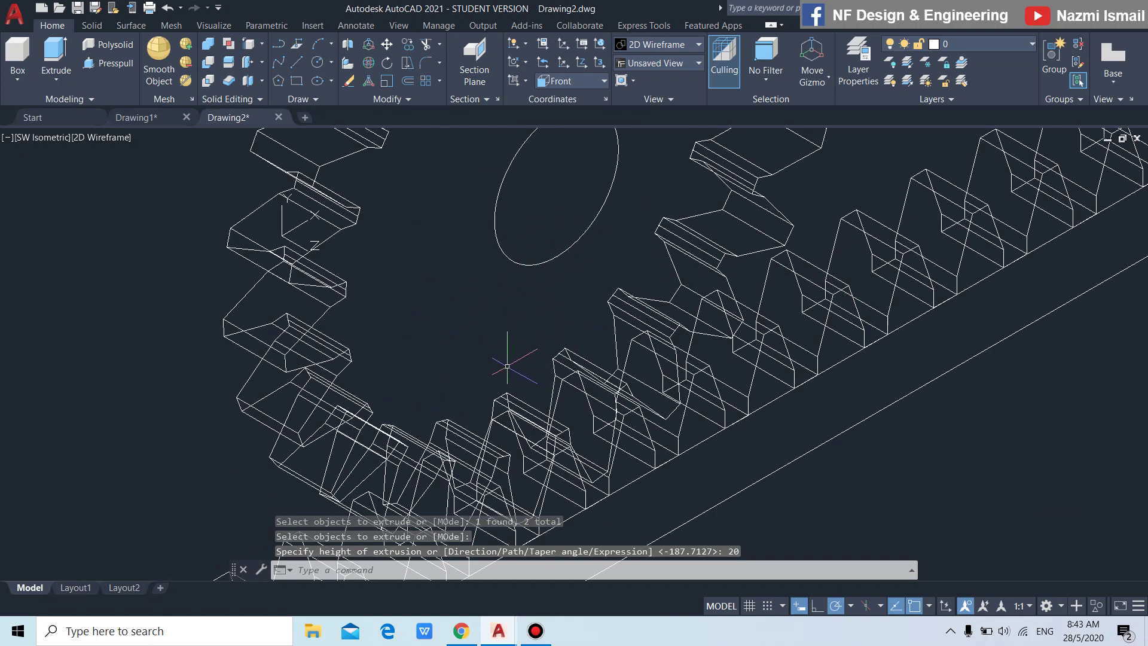
Step: Extrude the centre circle 20 units into a hub and orbit to inspect it
{"action": "type", "text": "ext"}
{"action": "key", "text": "Return"}
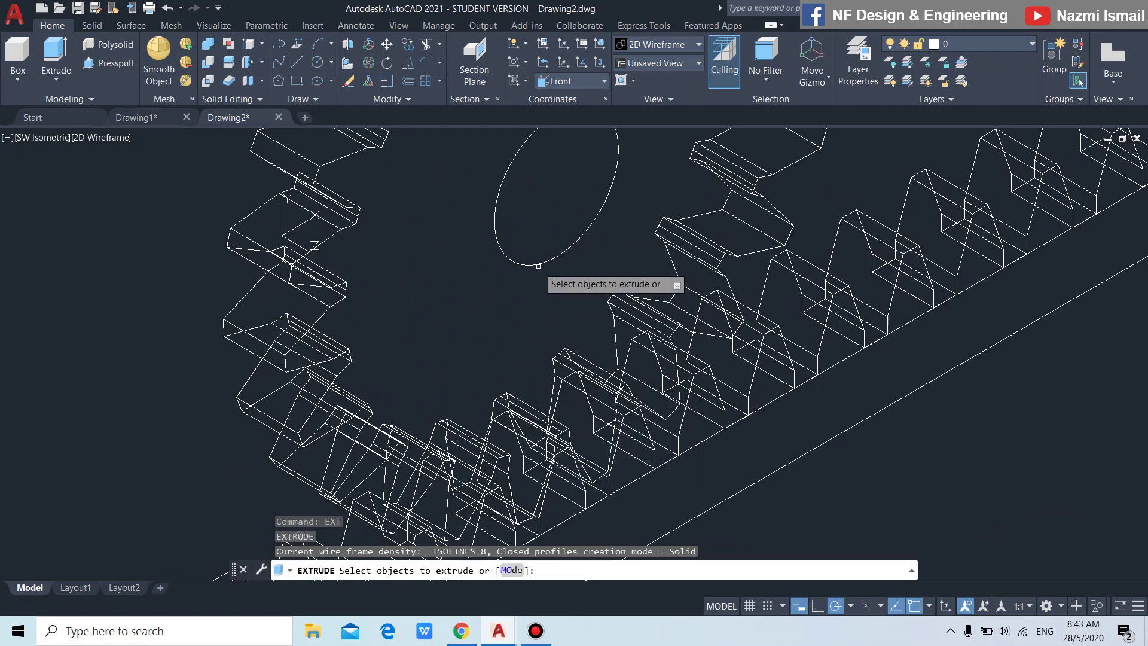
{"action": "left_click", "coordinate": [536, 264]}
{"action": "key", "text": "Return"}
{"action": "scroll", "coordinate": [542, 293], "scroll_direction": "down", "scroll_amount": 3}
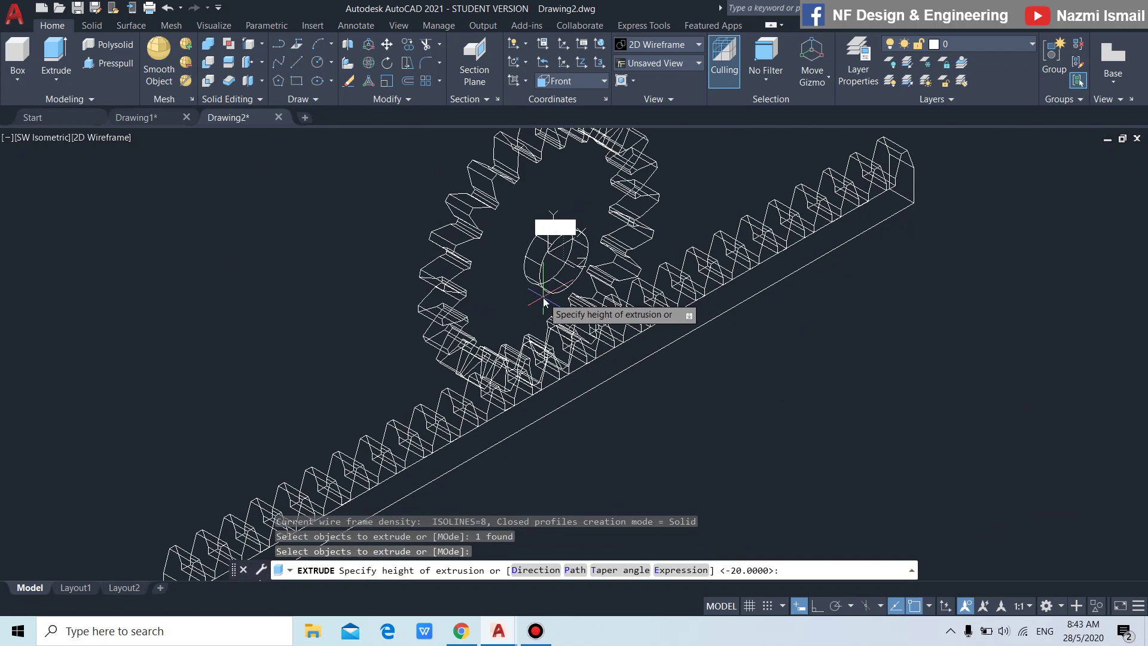
{"action": "type", "text": "20"}
{"action": "key", "text": "Return"}
{"action": "scroll", "coordinate": [595, 384], "scroll_direction": "down", "scroll_amount": 3}
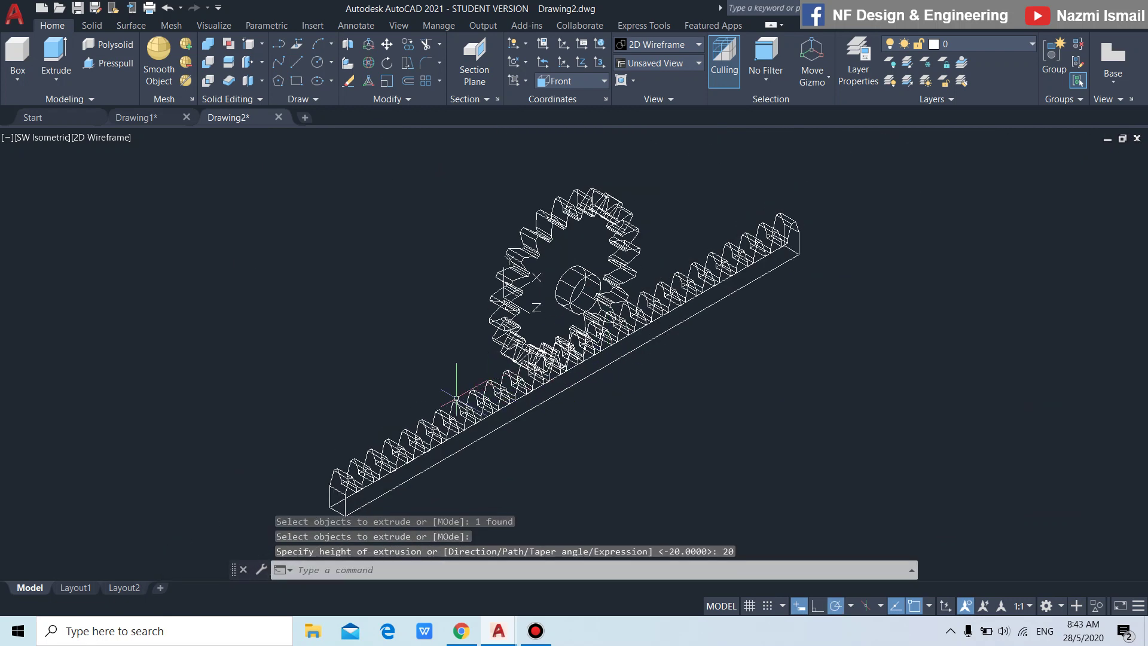
{"action": "mouse_move", "coordinate": [500, 394]}
{"action": "middle_mouse_down", "text": "shift"}
{"action": "mouse_move", "coordinate": [487, 403]}
{"action": "mouse_move", "coordinate": [622, 413]}
{"action": "middle_mouse_up", "text": "shift"}
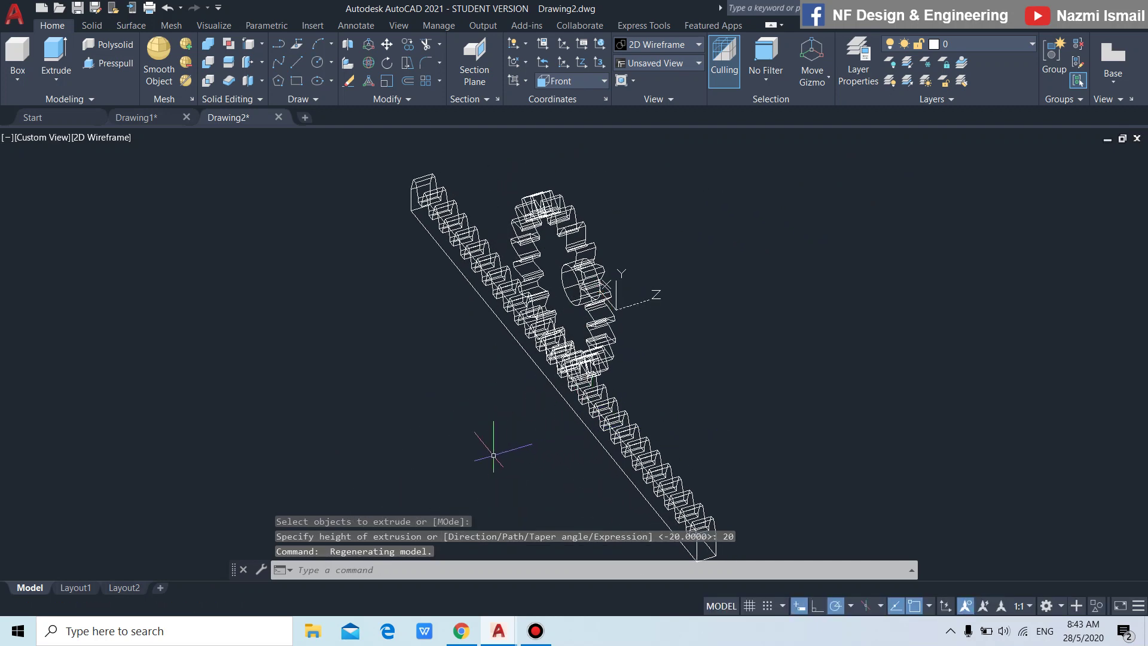
{"action": "mouse_move", "coordinate": [502, 445]}
{"action": "middle_mouse_down", "text": "shift"}
{"action": "mouse_move", "coordinate": [530, 455]}
{"action": "mouse_move", "coordinate": [496, 451]}
{"action": "middle_mouse_up", "text": "shift"}
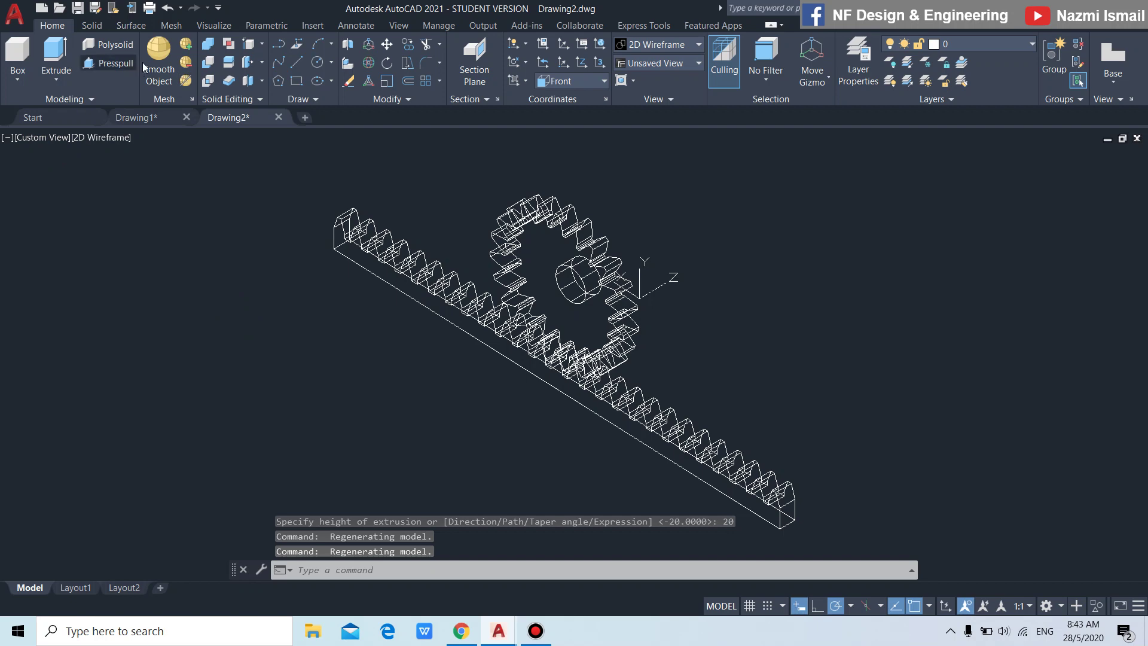
Step: Copy the hub's front circular edge in place at its own centre
{"action": "left_click", "coordinate": [263, 46]}
{"action": "left_click", "coordinate": [281, 154]}
{"action": "scroll", "coordinate": [565, 353], "scroll_direction": "up", "scroll_amount": 4}
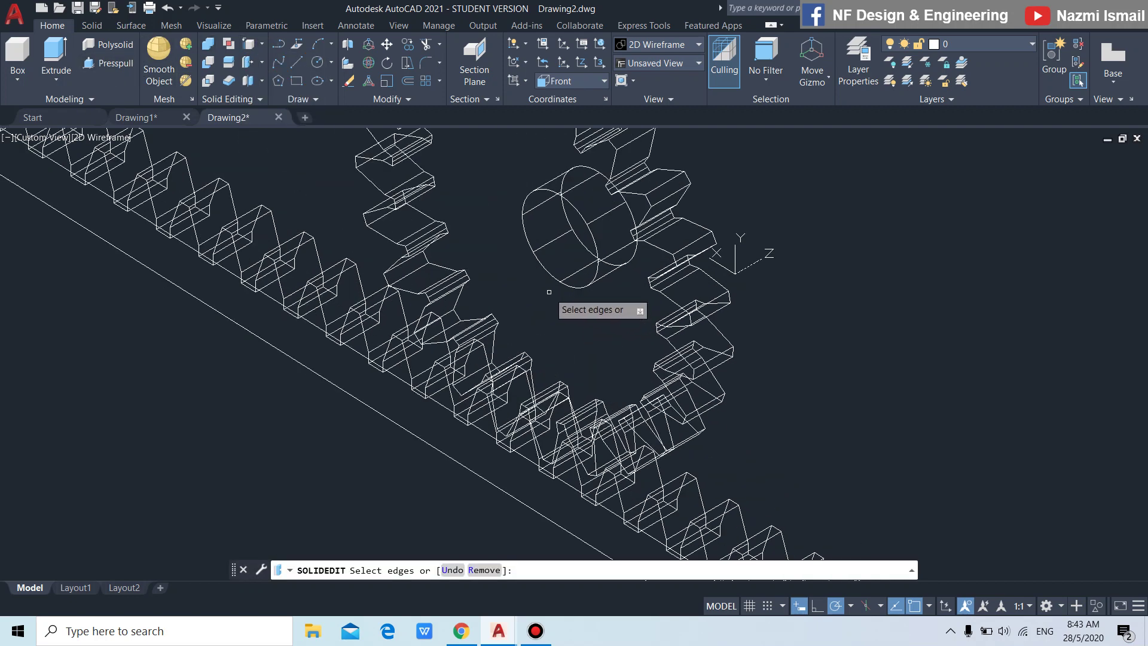
{"action": "left_click", "coordinate": [552, 289]}
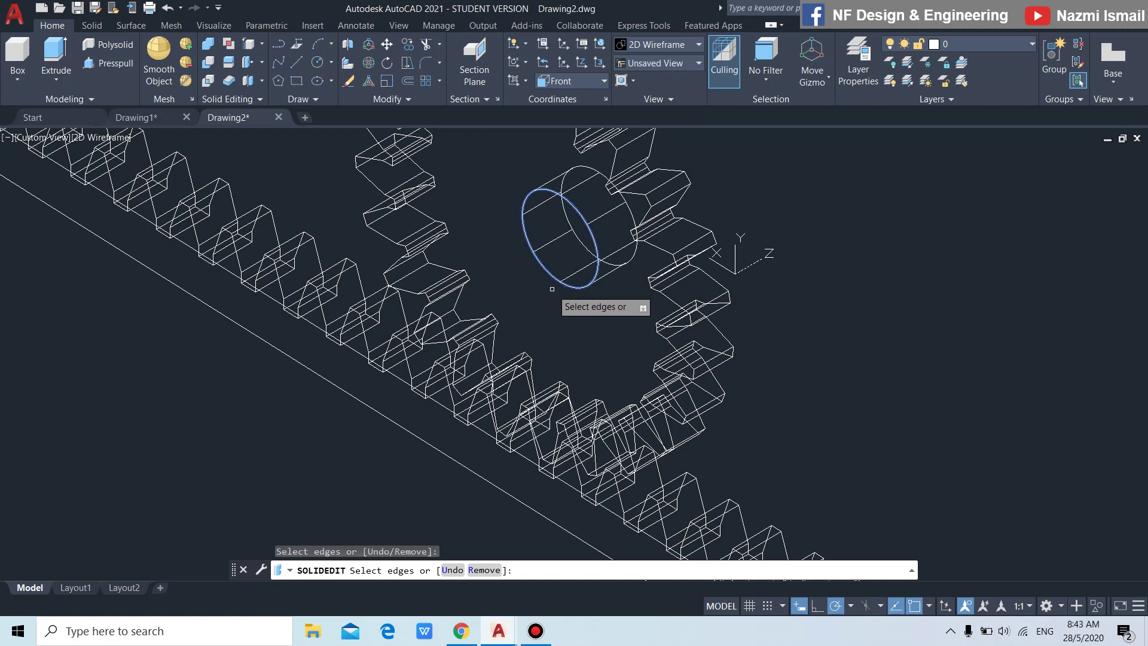
{"action": "key", "text": "Return"}
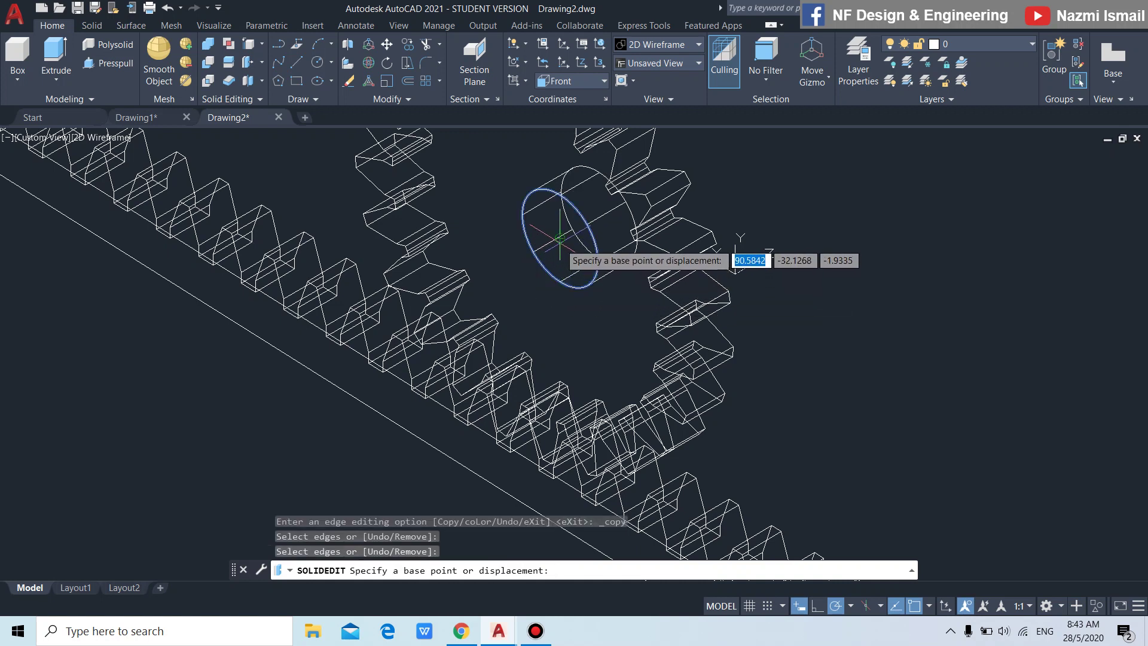
{"action": "left_click", "coordinate": [560, 239]}
{"action": "left_click", "coordinate": [559, 241]}
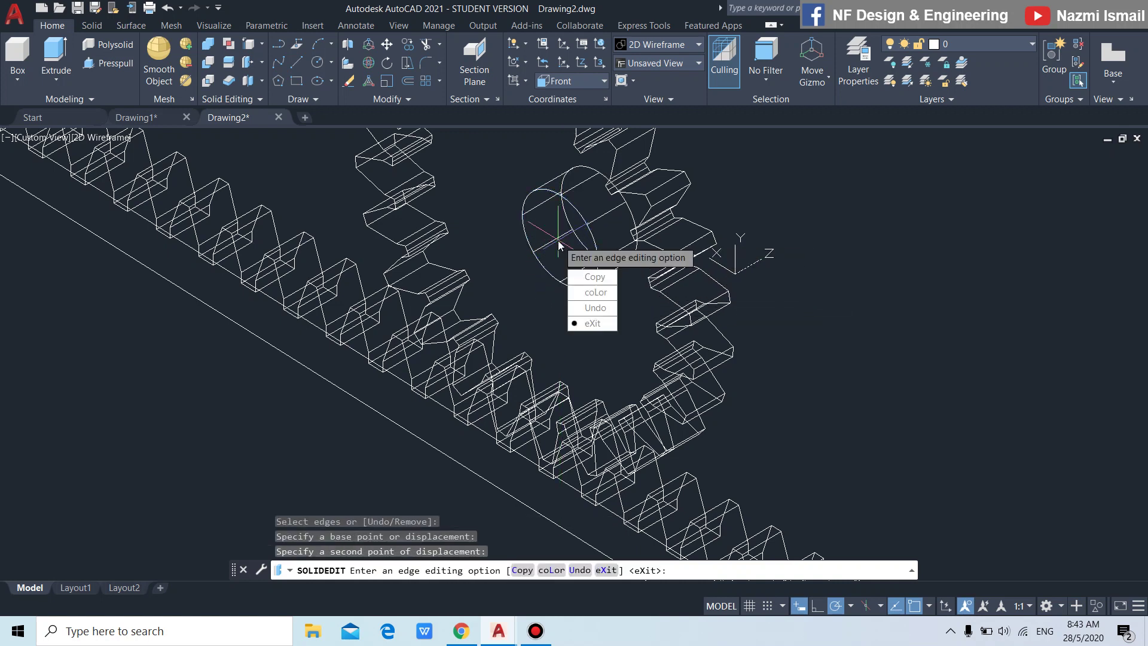
{"action": "key", "text": "Return"}
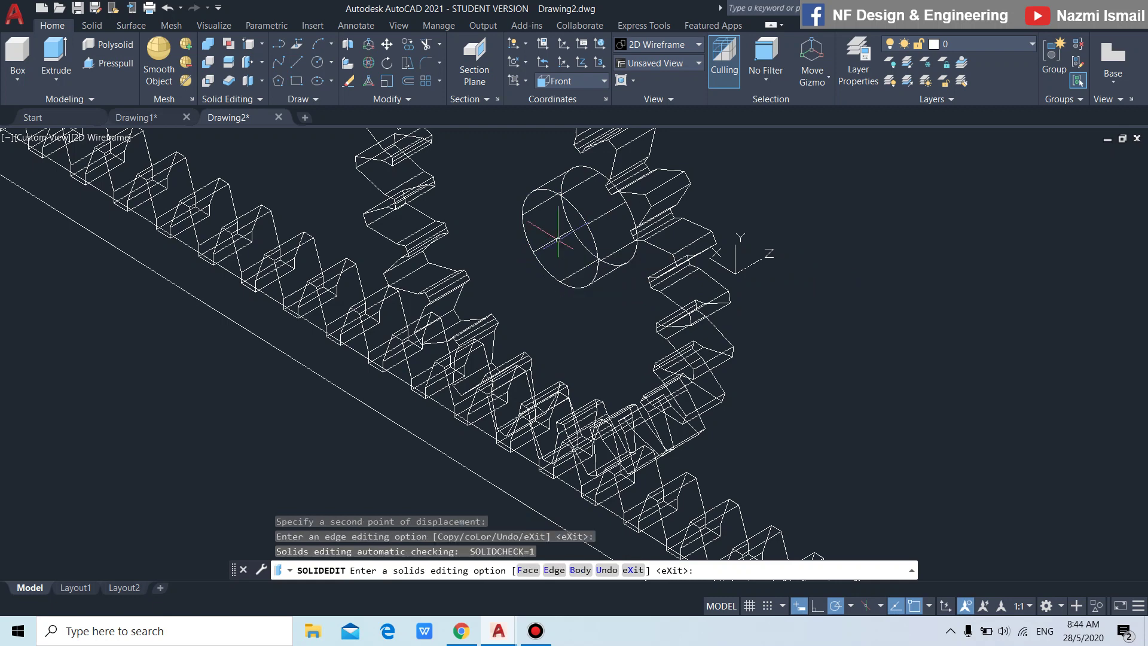
Step: Extrude the copied circle into a long shaft through the gear
{"action": "type", "text": "ext"}
{"action": "key", "text": "Return"}
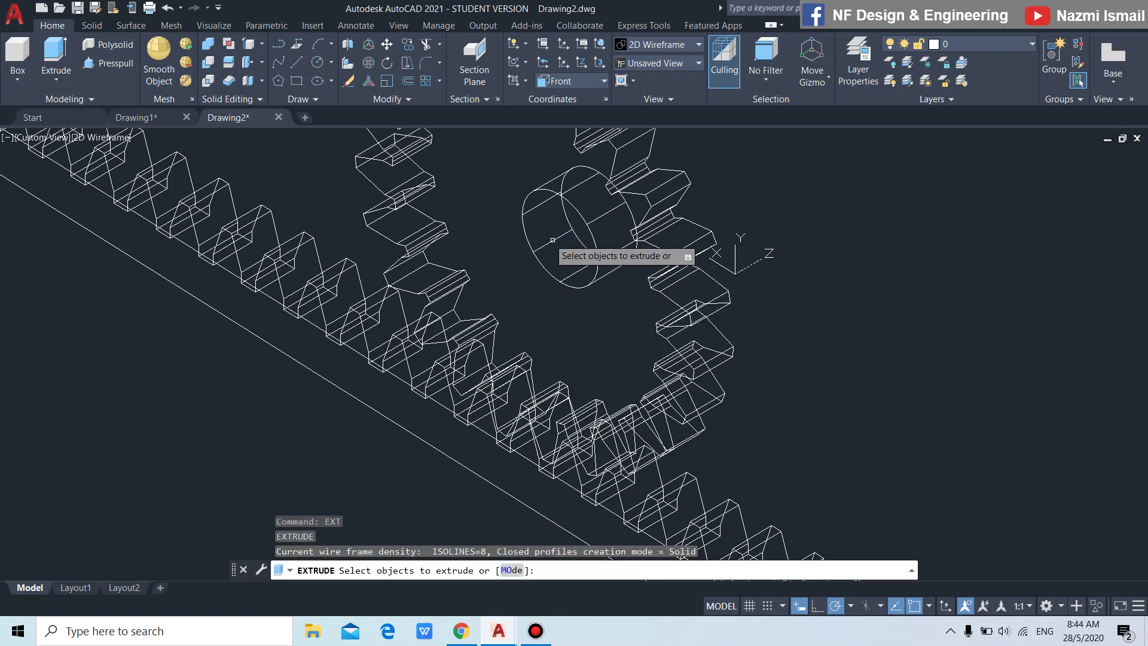
{"action": "left_click", "coordinate": [529, 245]}
{"action": "key", "text": "Return"}
{"action": "scroll", "coordinate": [560, 237], "scroll_direction": "down", "scroll_amount": 3}
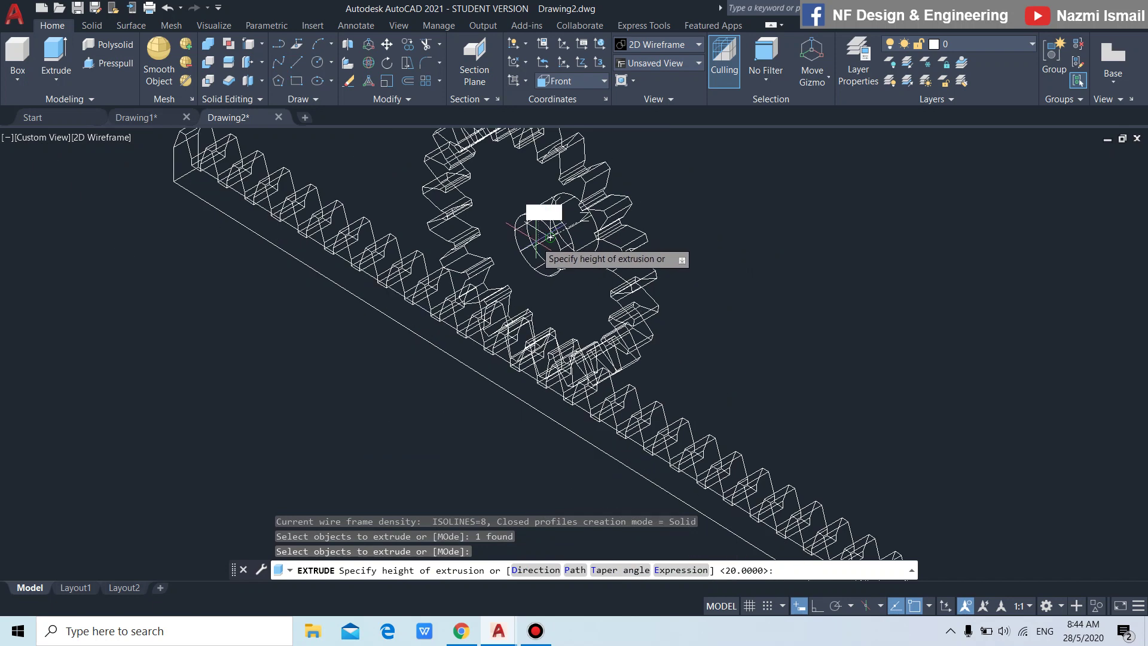
{"action": "scroll", "coordinate": [512, 257], "scroll_direction": "down", "scroll_amount": 4}
{"action": "left_click", "coordinate": [471, 340]}
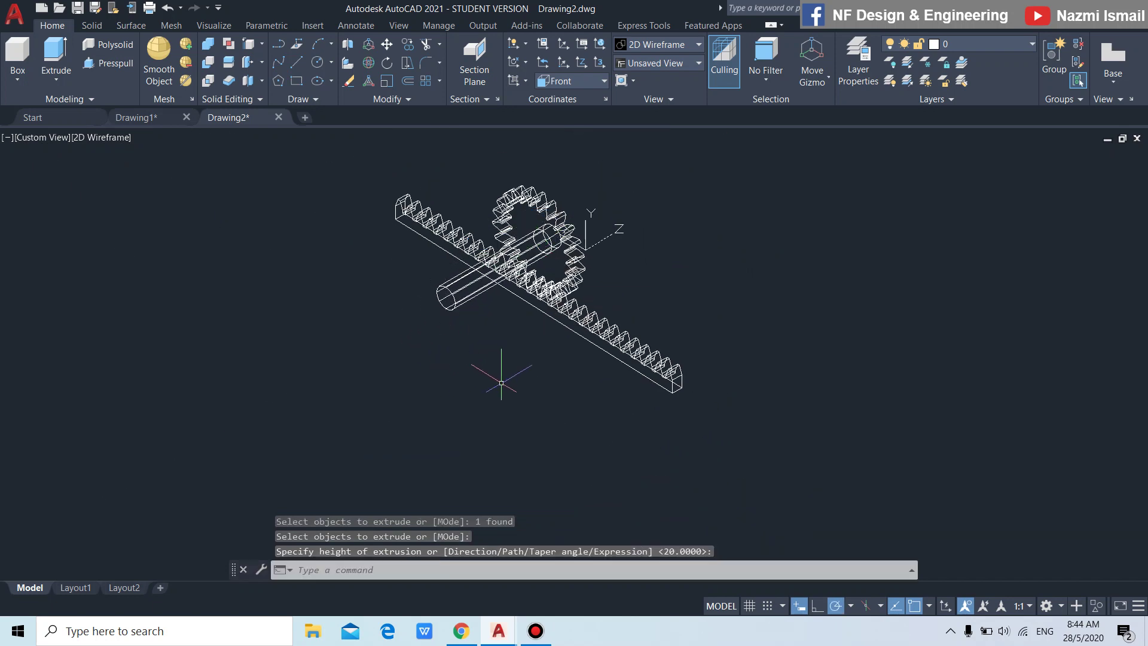
Step: Return to the SW Isometric view and centre the model on screen
{"action": "middle_click_drag", "start_coordinate": [808, 397], "coordinate": [140, 212], "text": "shift"}
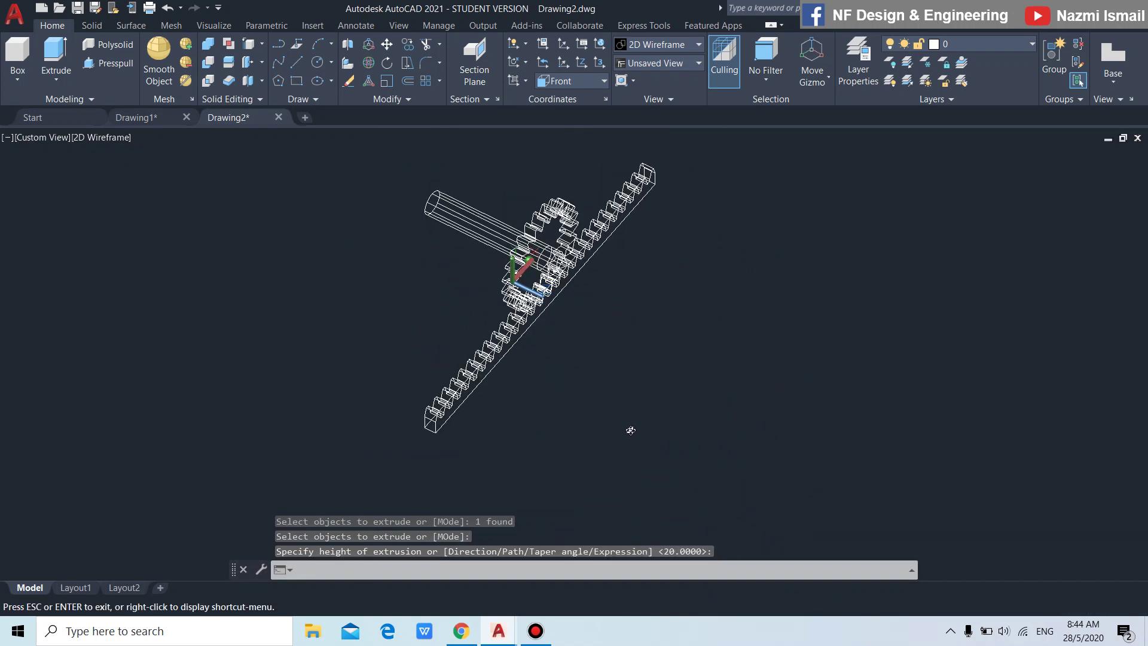
{"action": "left_click", "coordinate": [54, 136]}
{"action": "left_click", "coordinate": [116, 257]}
{"action": "scroll", "coordinate": [530, 342], "scroll_direction": "down", "scroll_amount": 2}
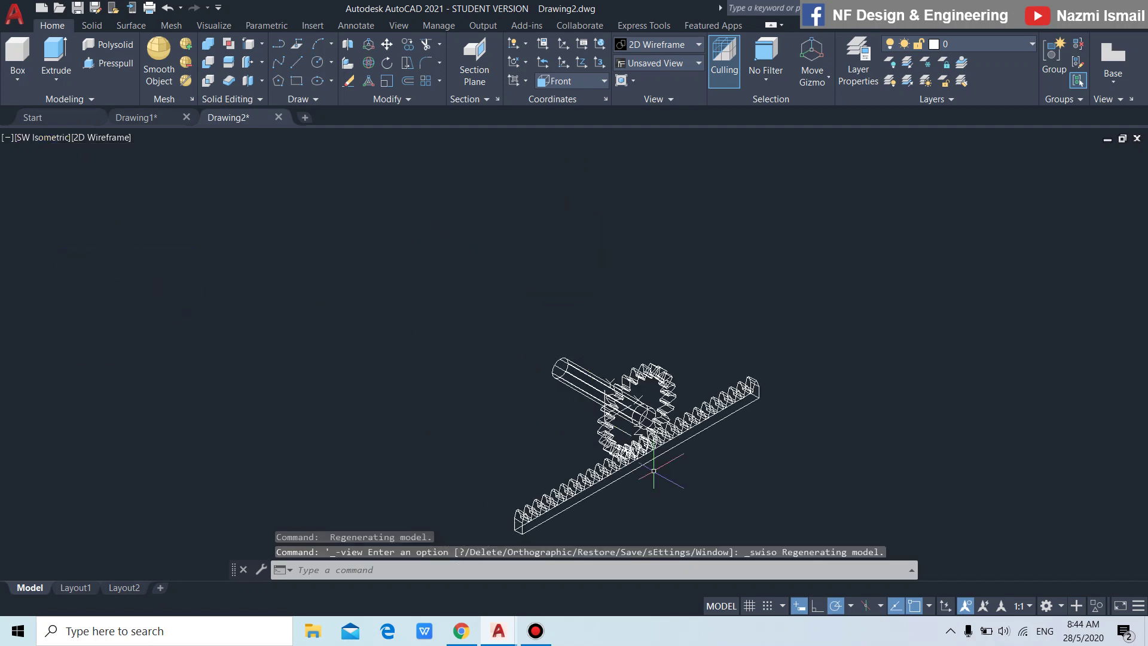
{"action": "mouse_move", "coordinate": [654, 472]}
{"action": "middle_mouse_down"}
{"action": "mouse_move", "coordinate": [643, 427]}
{"action": "mouse_move", "coordinate": [637, 451]}
{"action": "middle_mouse_up"}
{"action": "scroll", "coordinate": [640, 445], "scroll_direction": "up", "scroll_amount": 4}
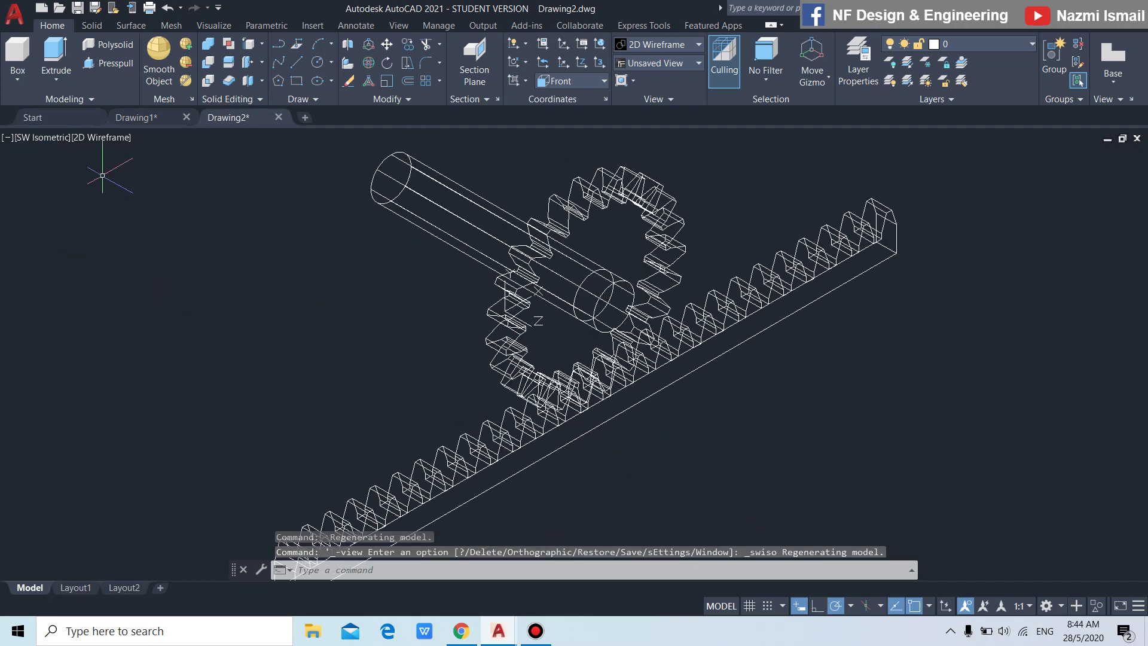
{"action": "left_click", "coordinate": [124, 139]}
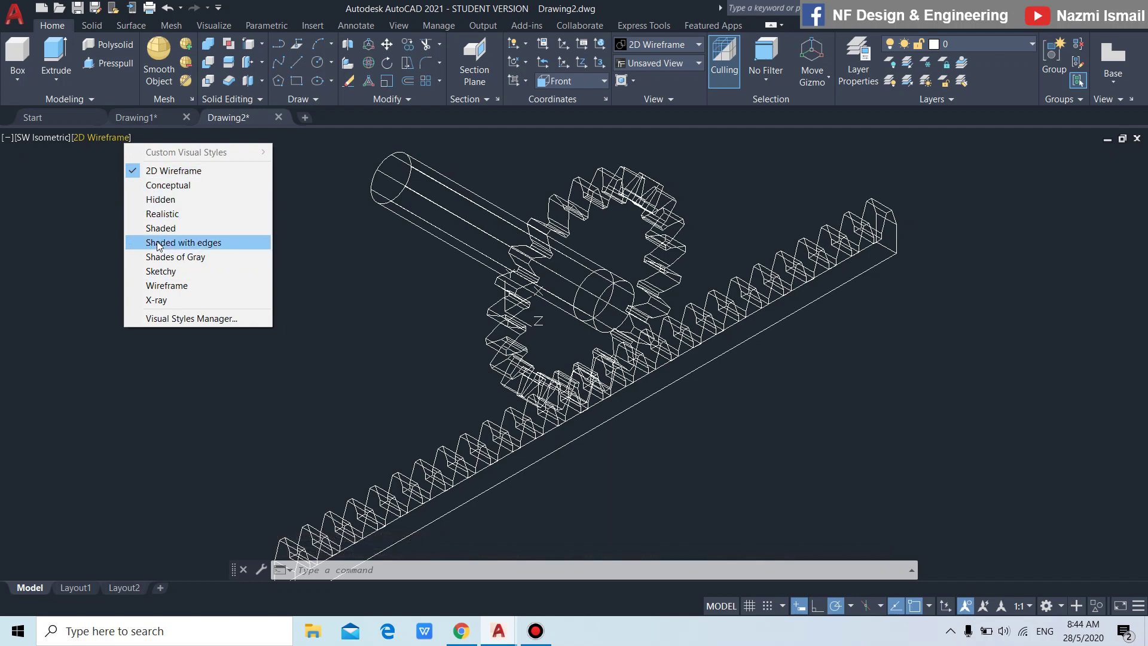
Step: Apply the Shaded with edges visual style to the rack, gear and shaft
{"action": "left_click", "coordinate": [195, 244]}
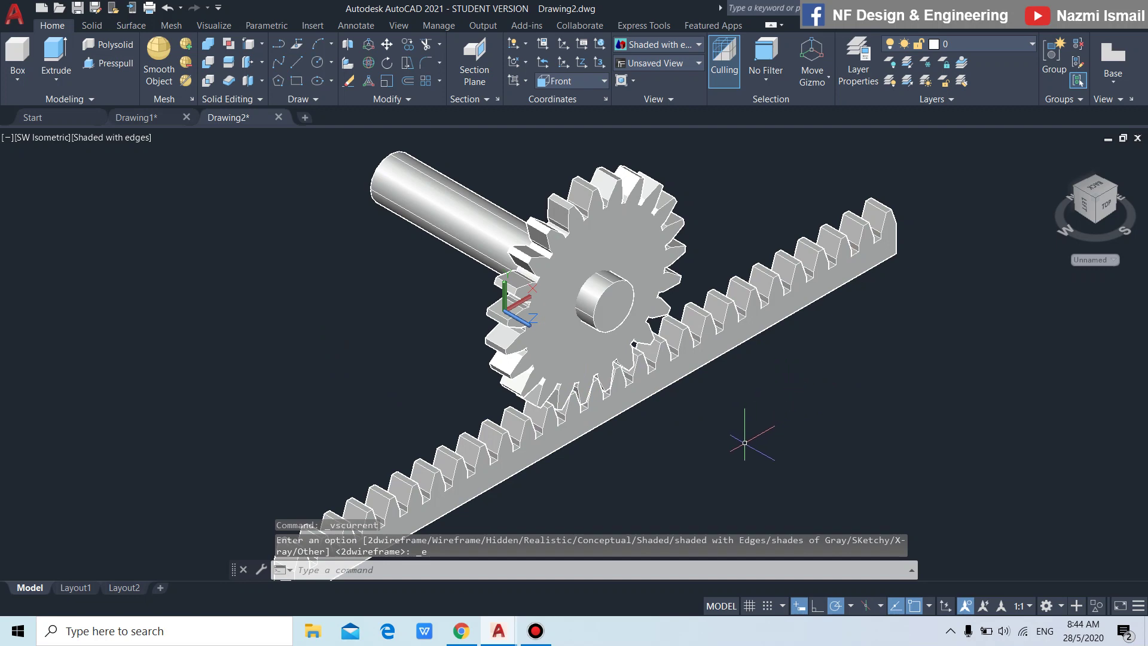
{"action": "scroll", "coordinate": [640, 317], "scroll_direction": "up", "scroll_amount": 3}
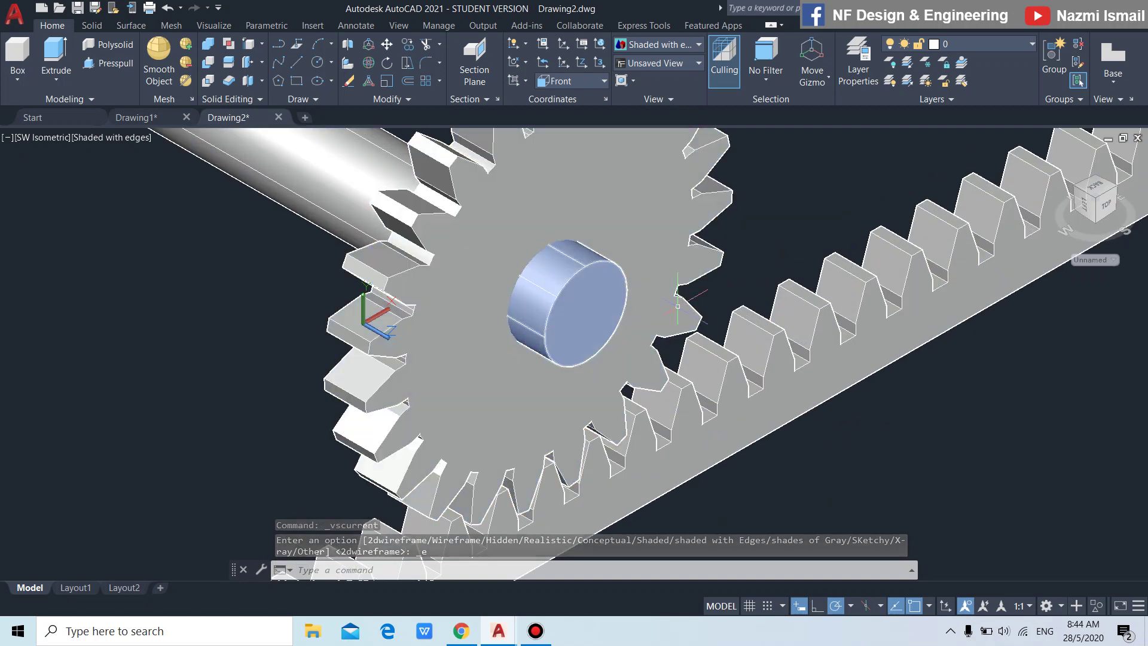
{"action": "scroll", "coordinate": [603, 342], "scroll_direction": "down", "scroll_amount": 4}
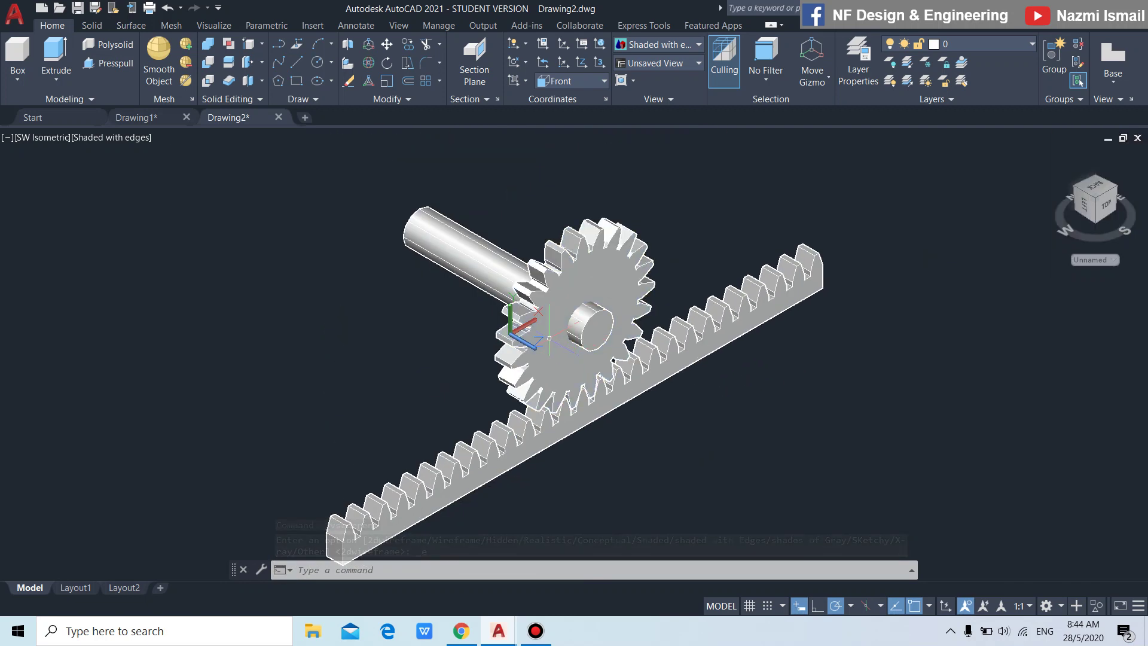
{"action": "scroll", "coordinate": [642, 300], "scroll_direction": "up", "scroll_amount": 3}
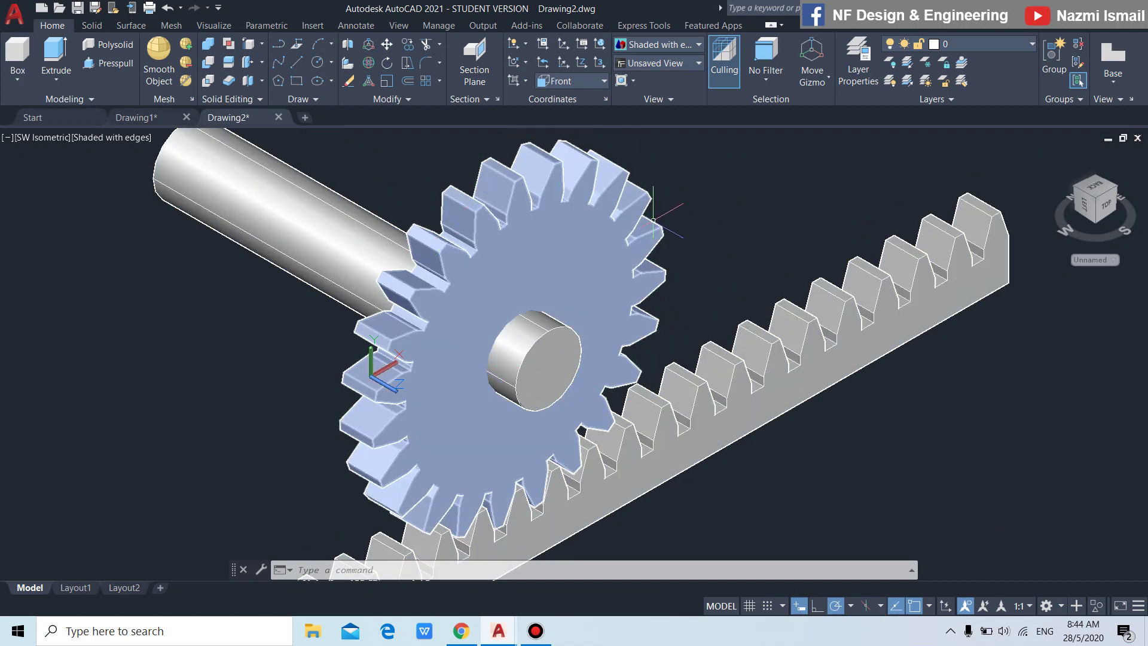
{"action": "scroll", "coordinate": [586, 337], "scroll_direction": "down", "scroll_amount": 5}
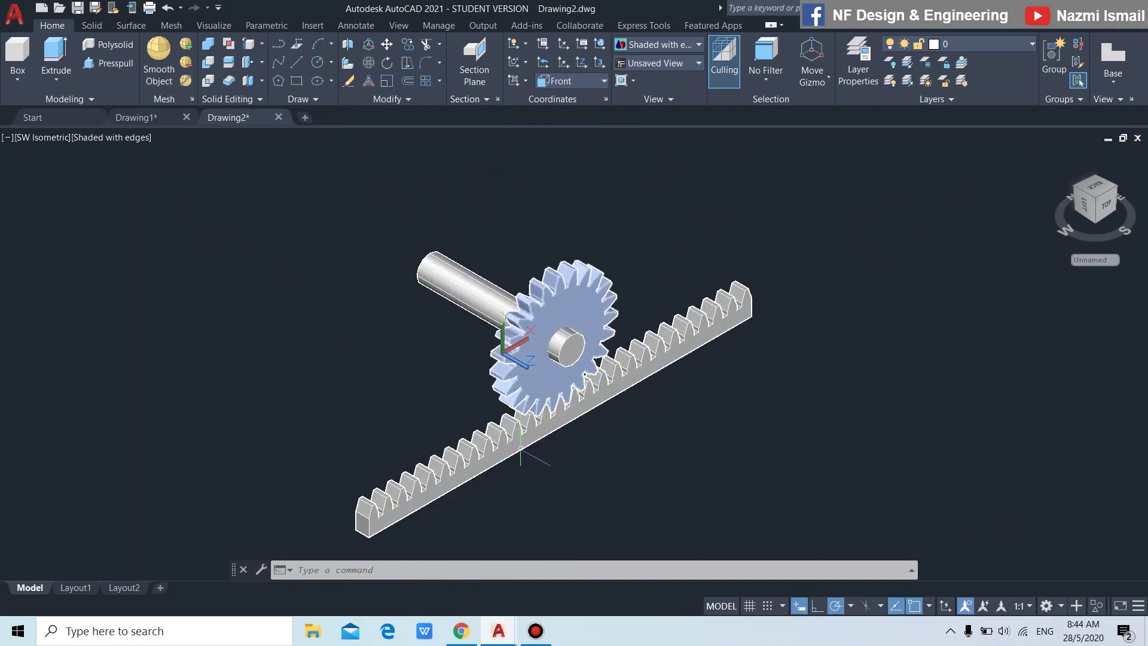
{"action": "scroll", "coordinate": [508, 419], "scroll_direction": "up", "scroll_amount": 3}
{"action": "scroll", "coordinate": [508, 419], "scroll_direction": "up", "scroll_amount": 2}
{"action": "scroll", "coordinate": [467, 470], "scroll_direction": "down", "scroll_amount": 3}
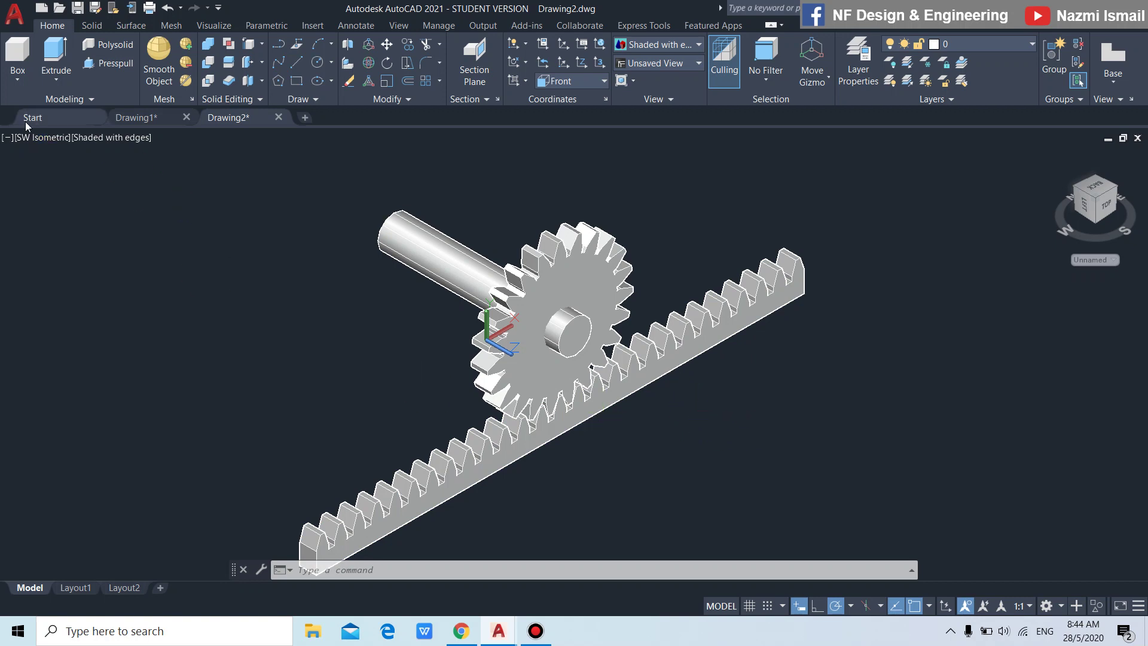
Step: Turn on perspective projection and orbit to a closer angle on the model
{"action": "left_click", "coordinate": [41, 138]}
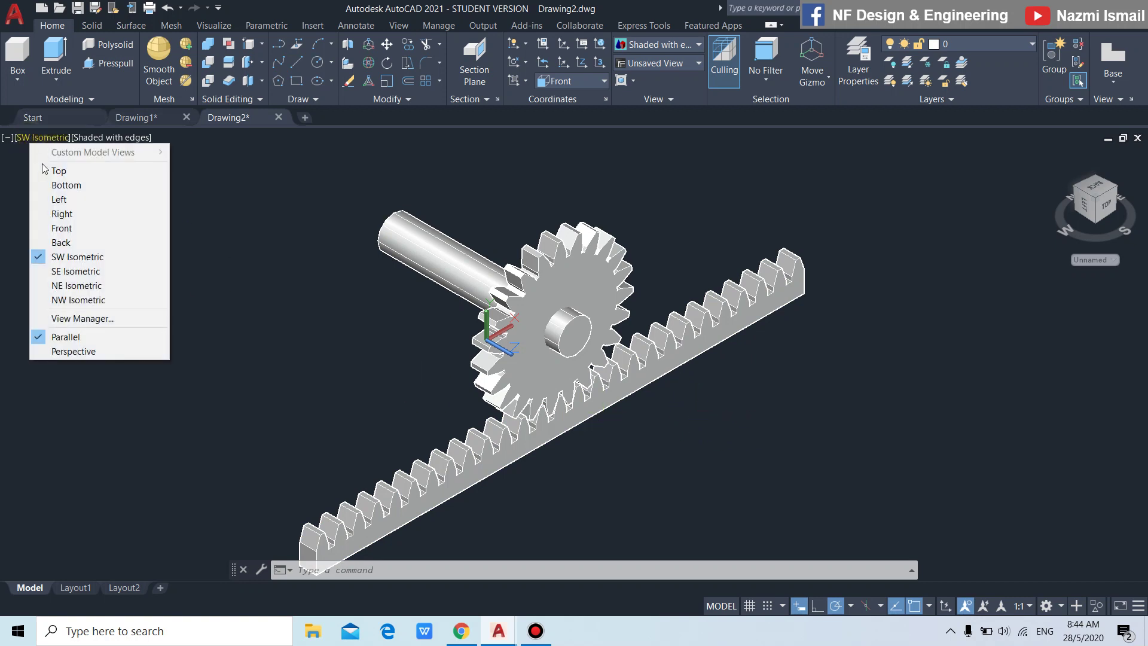
{"action": "left_click", "coordinate": [85, 351]}
{"action": "scroll", "coordinate": [532, 383], "scroll_direction": "up", "scroll_amount": 1}
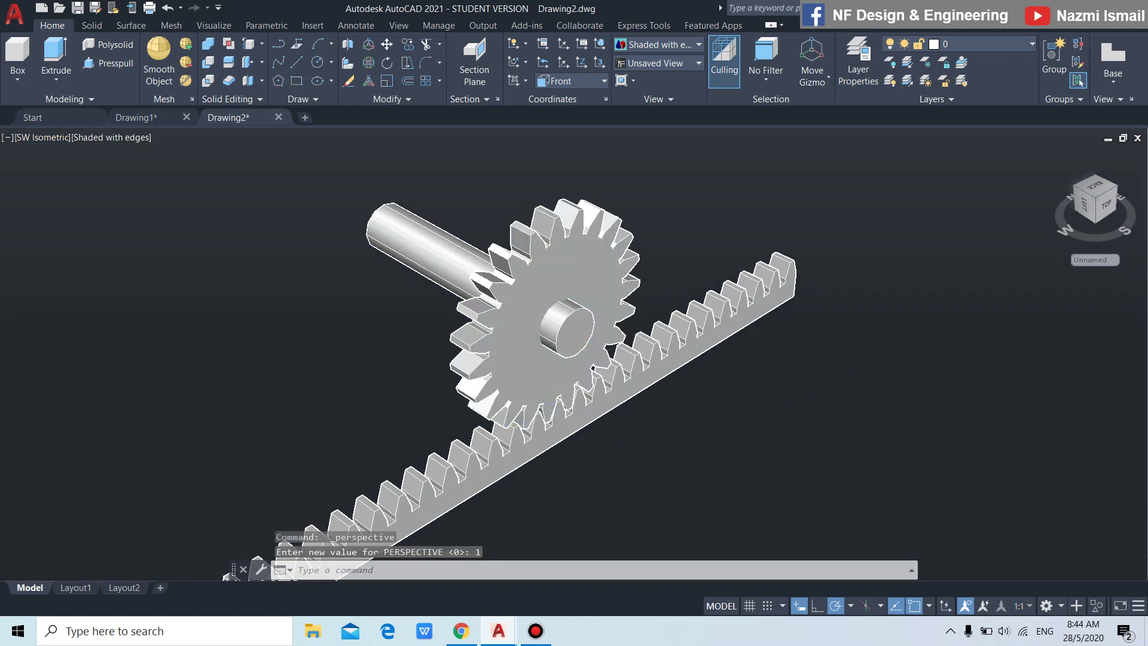
{"action": "scroll", "coordinate": [594, 428], "scroll_direction": "up", "scroll_amount": 1}
{"action": "mouse_move", "coordinate": [593, 429]}
{"action": "middle_mouse_down", "text": "shift"}
{"action": "mouse_move", "coordinate": [703, 459]}
{"action": "mouse_move", "coordinate": [702, 441]}
{"action": "middle_mouse_up", "text": "shift"}
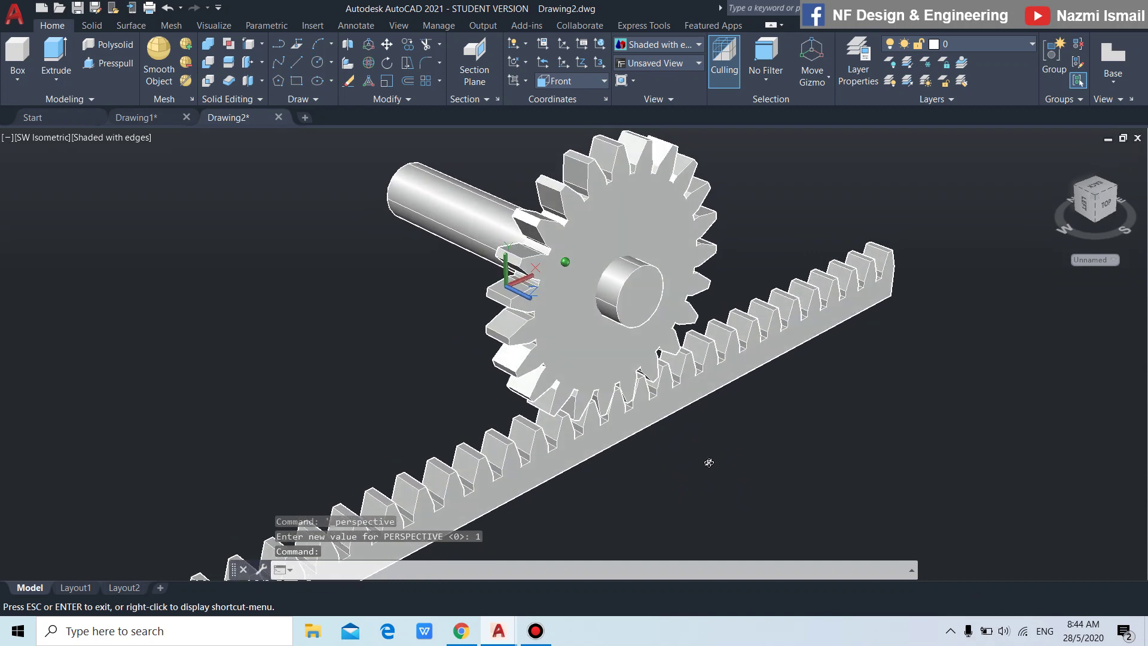
{"action": "key", "text": "Escape"}
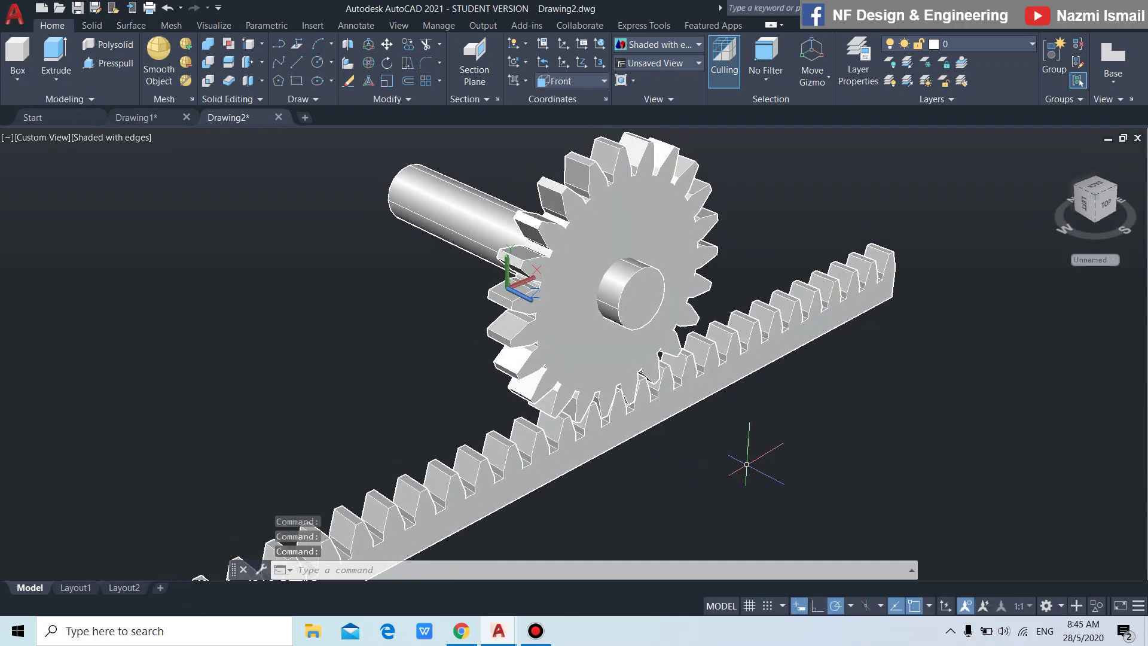